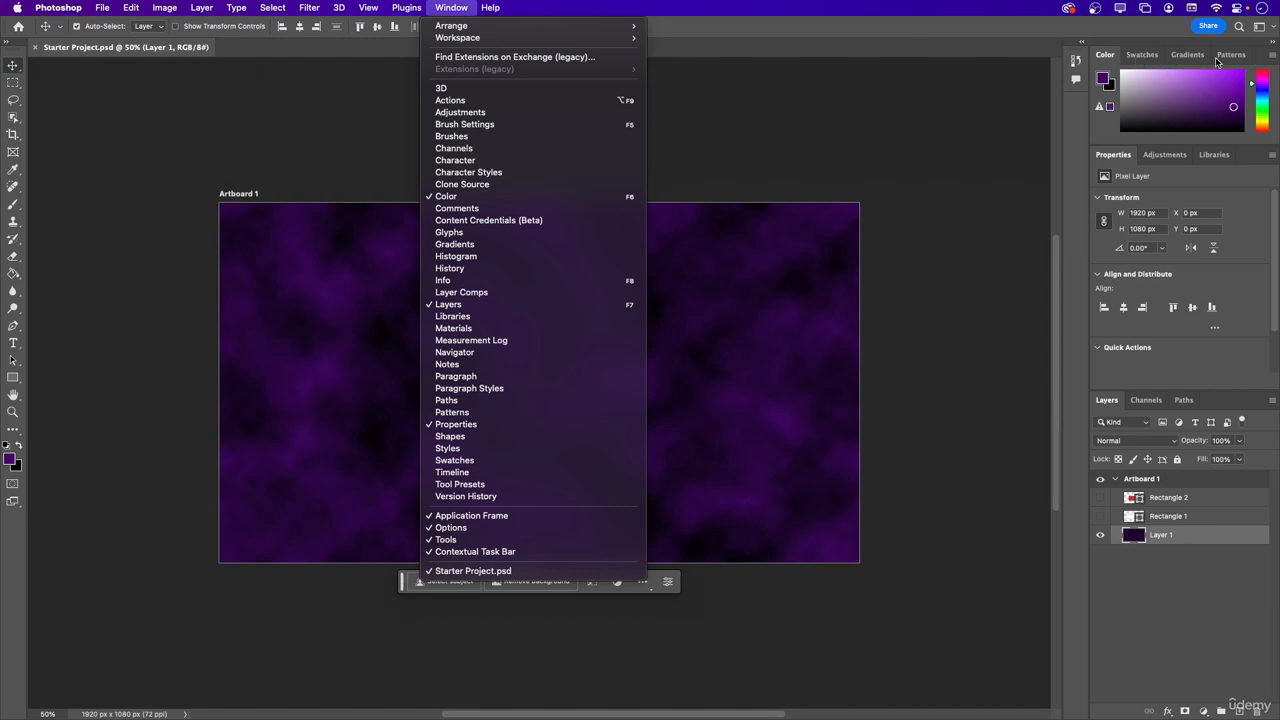
pyautogui.click(1272, 58)
pyautogui.click(1273, 58)
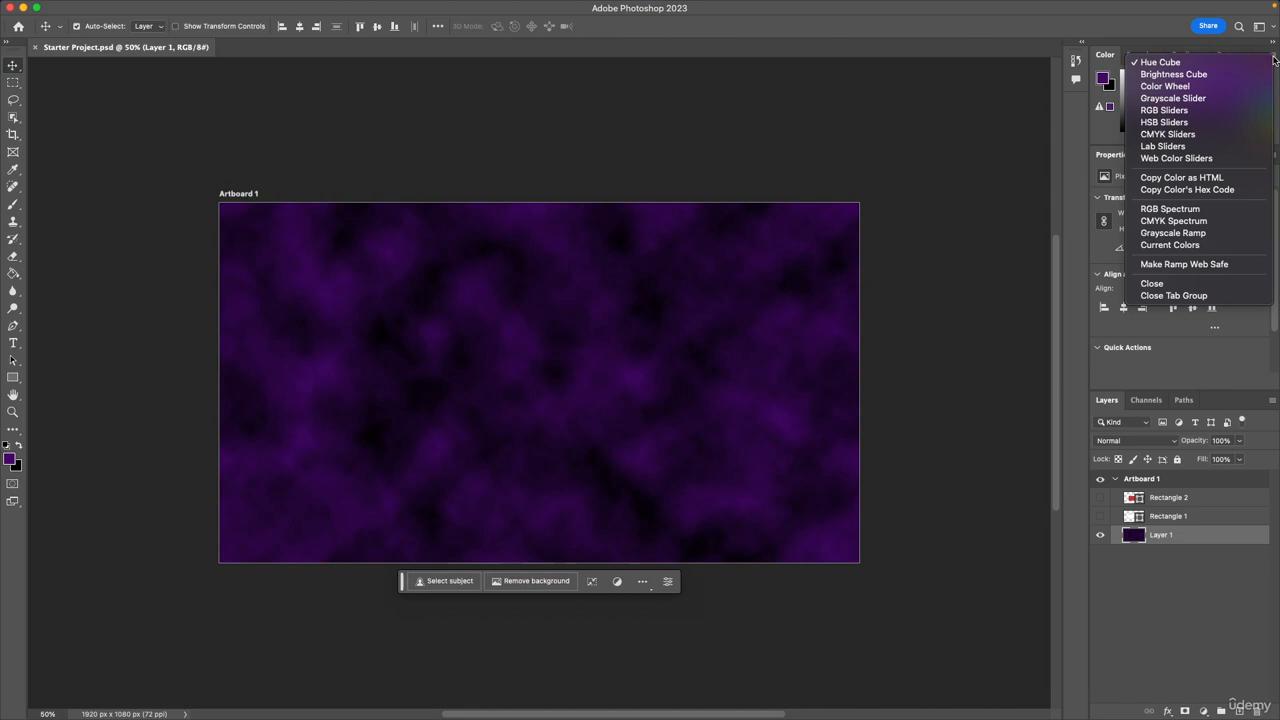
pyautogui.click(1047, 18)
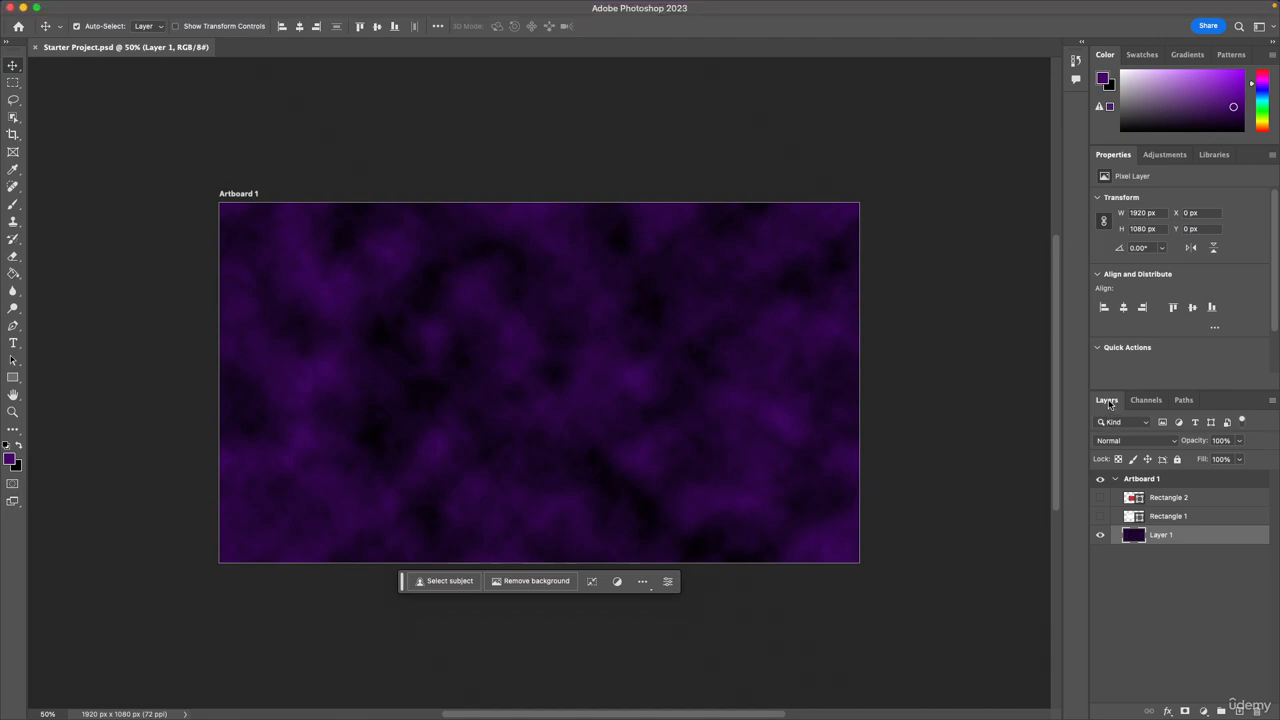
# Detach the Layers panel from its dock as a floating panel and enlarge it over the workspace.
pyautogui.moveTo(1107, 400); pyautogui.dragTo(741, 17)
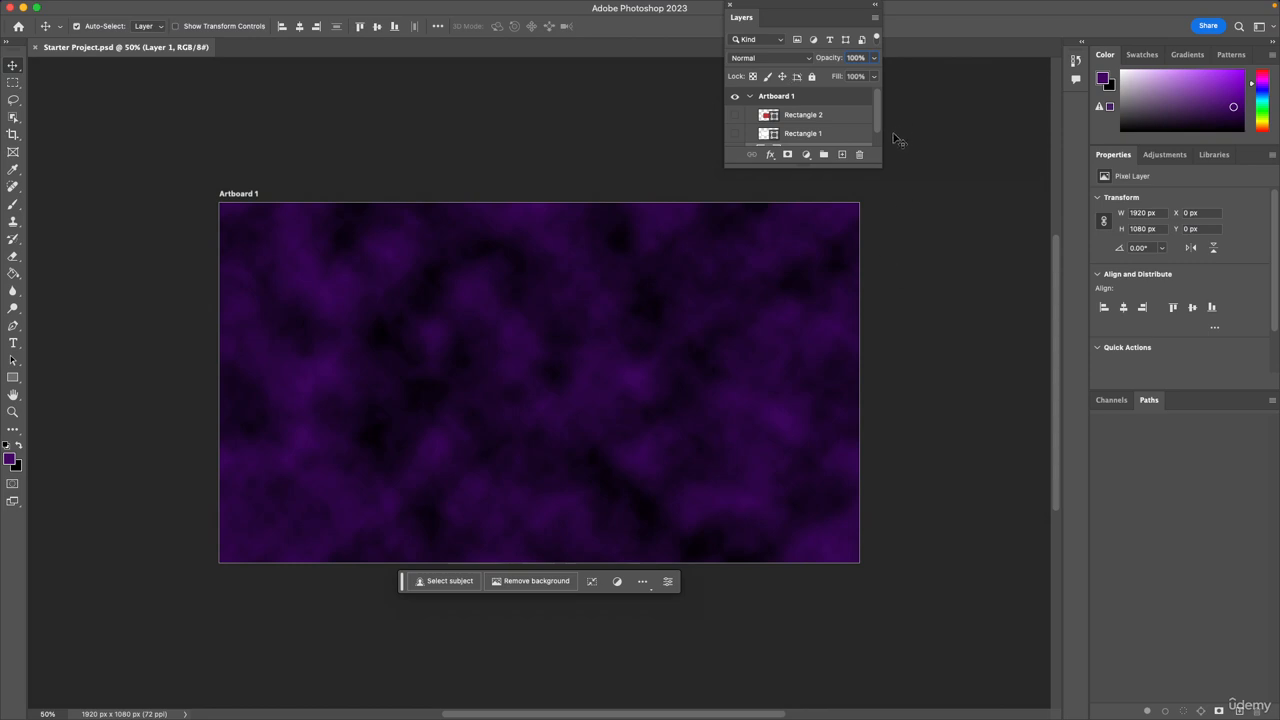
pyautogui.moveTo(882, 168); pyautogui.dragTo(1276, 715)
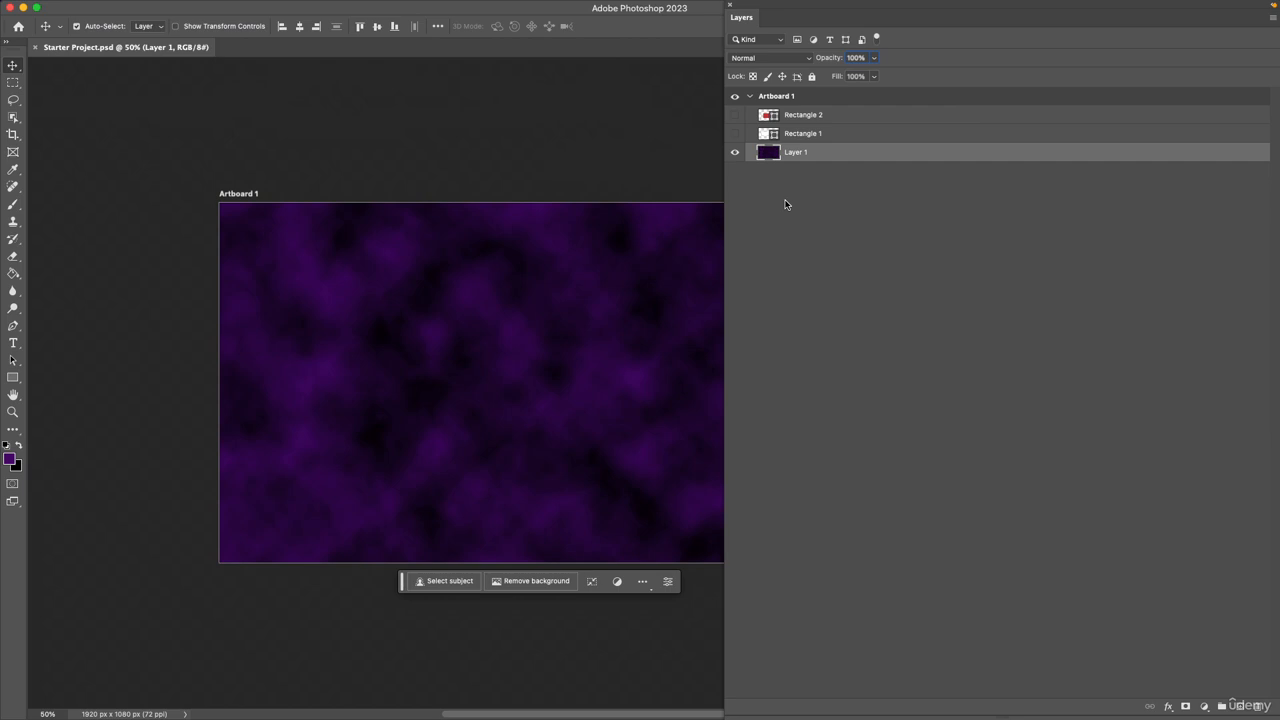
# Reset the Essentials workspace to restore the default panel layout.
pyautogui.click(444, 6)
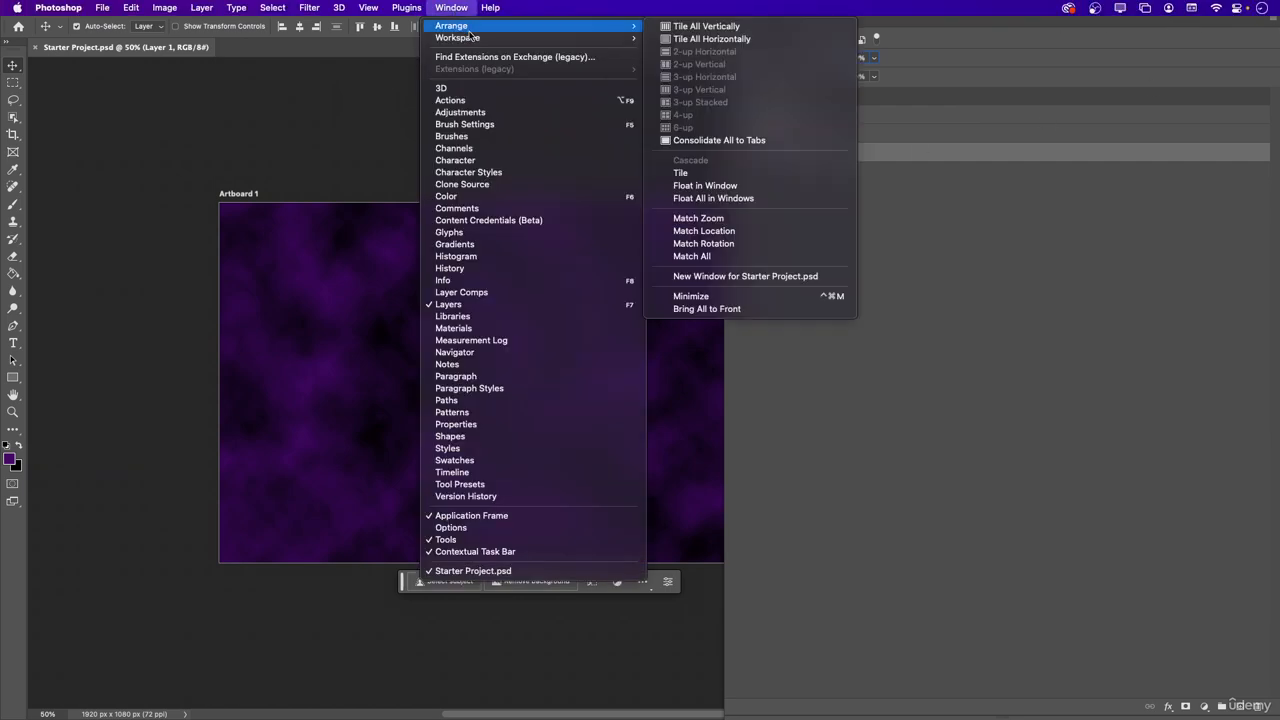
pyautogui.moveTo(474, 38)
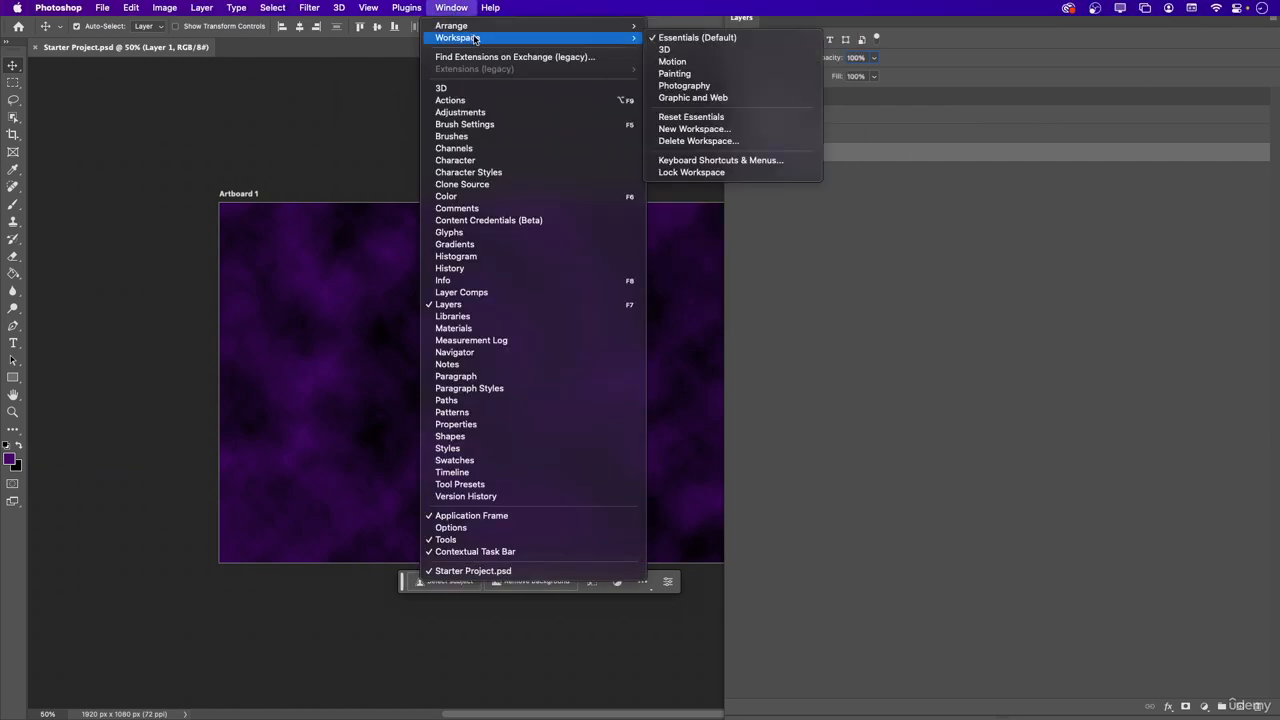
pyautogui.click(707, 117)
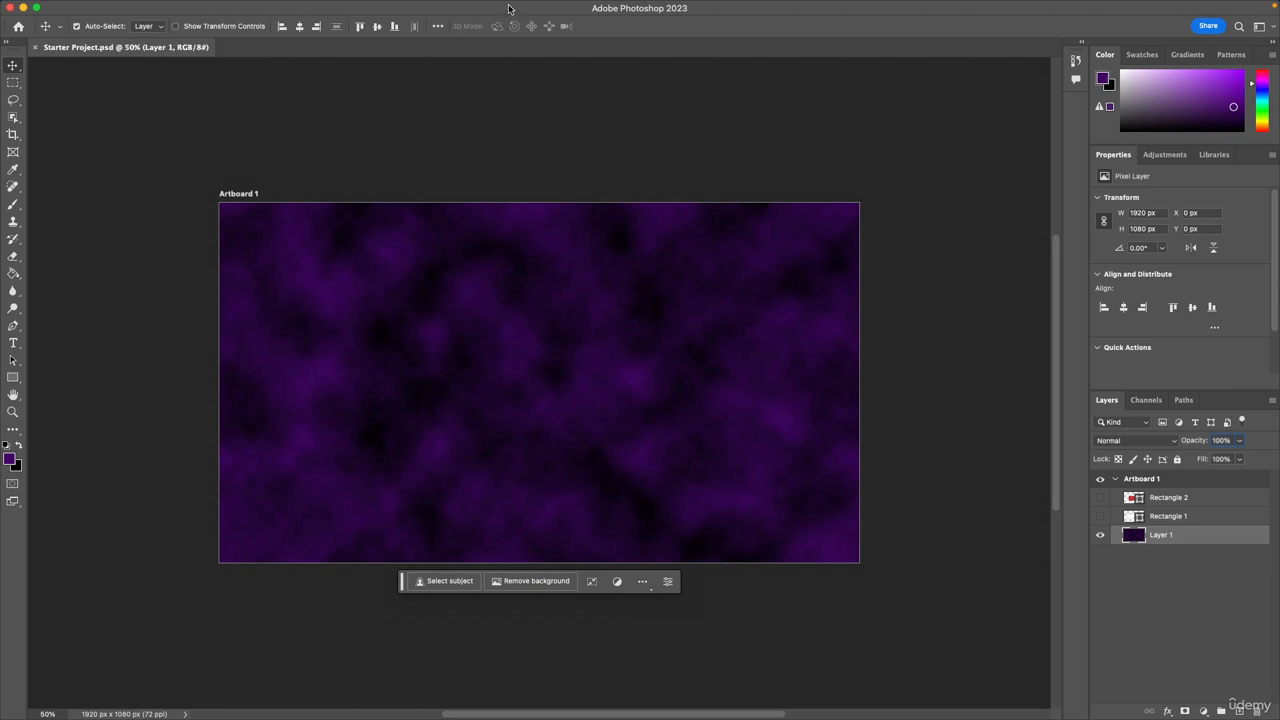
# Show the 3D panel and close its tab group.
pyautogui.moveTo(512, 3)
pyautogui.click(466, 8)
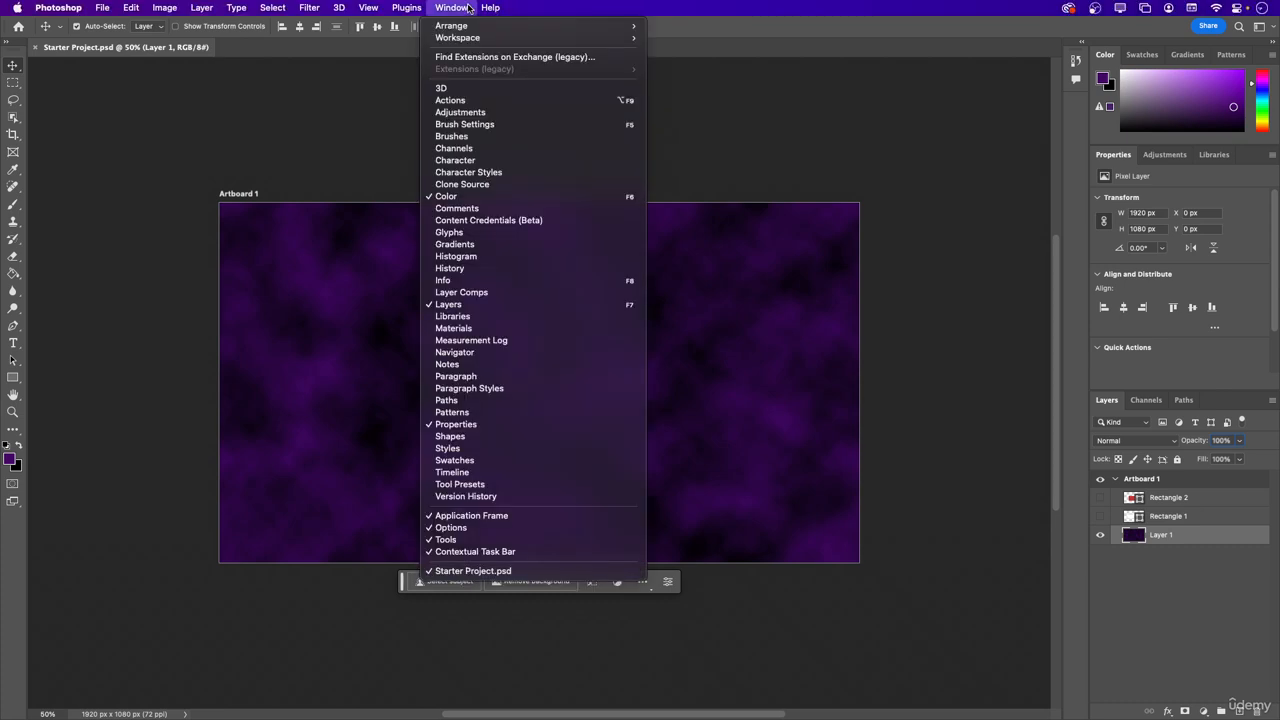
pyautogui.click(474, 94)
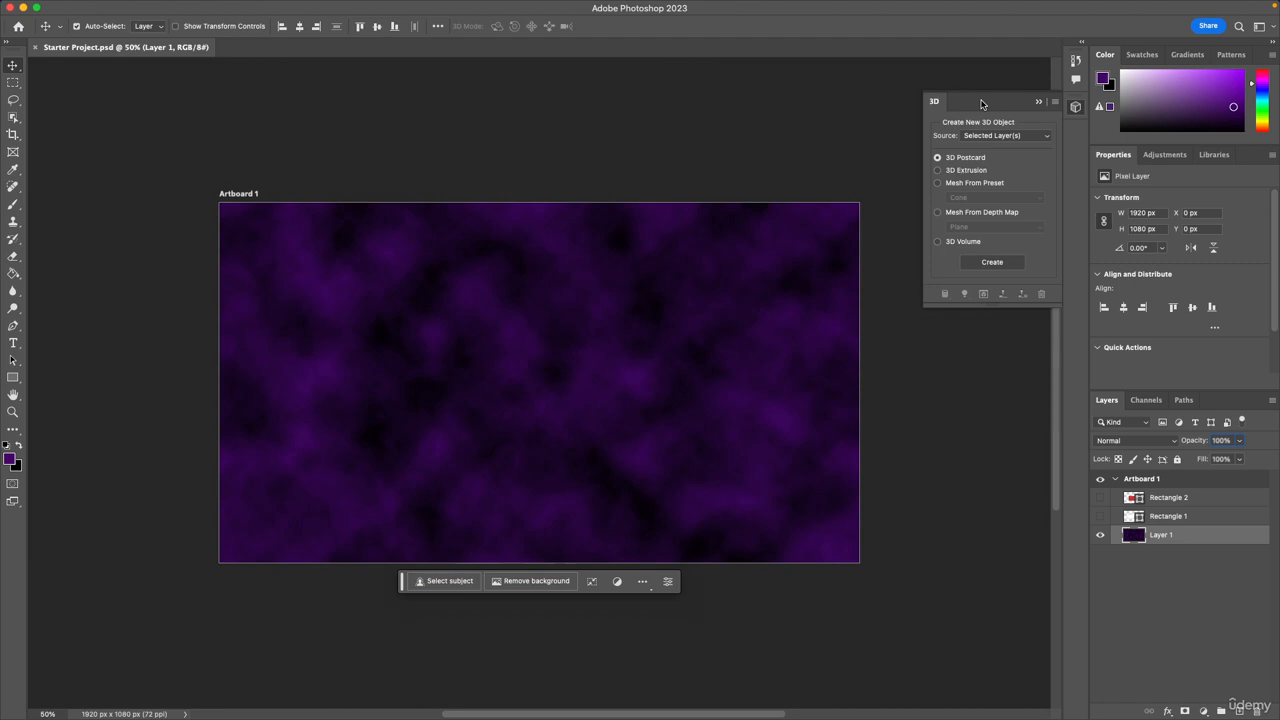
pyautogui.click(1053, 103)
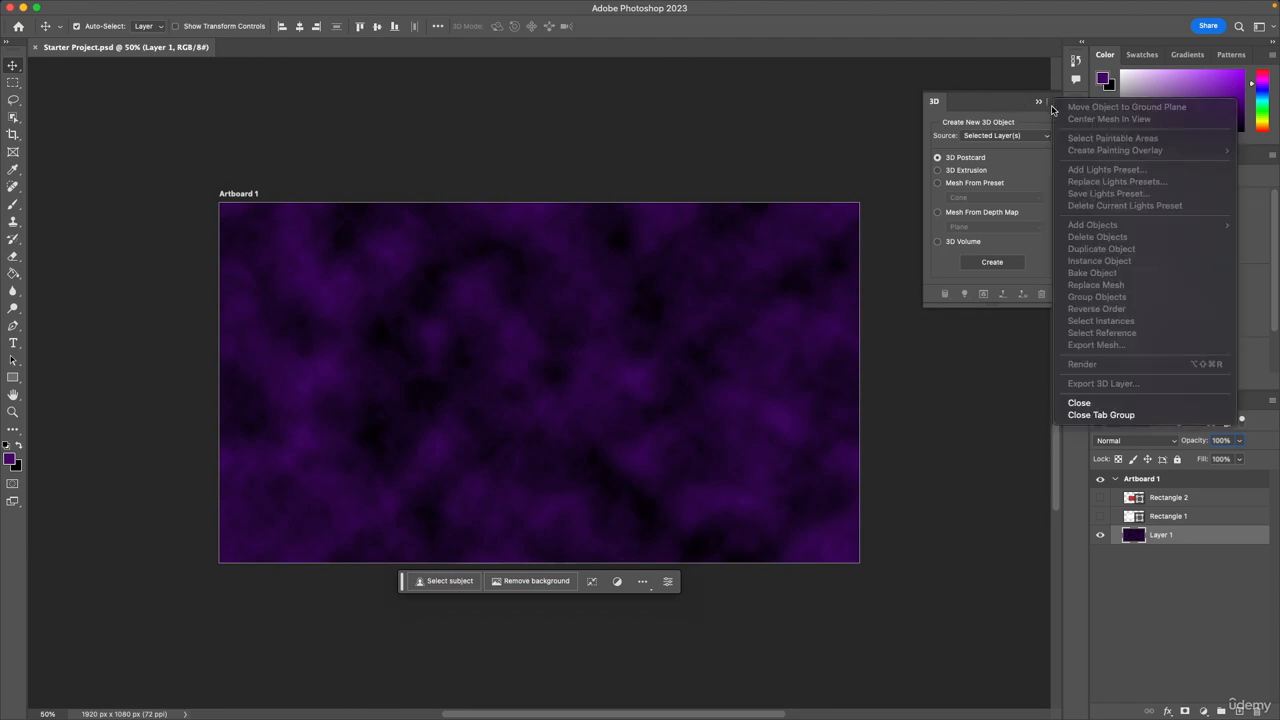
pyautogui.click(1100, 414)
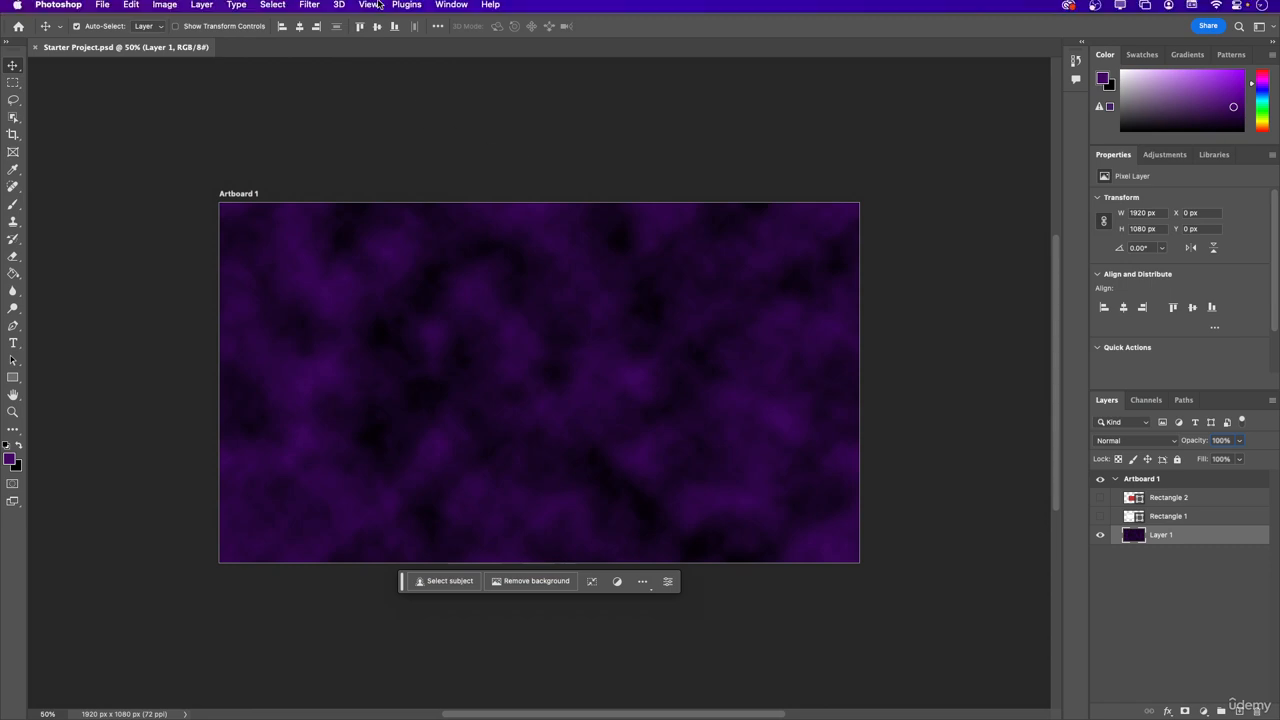
# Show the Actions panel, lengthened to fit all the default actions, and detach it as a floating panel over the canvas.
pyautogui.click(441, 8)
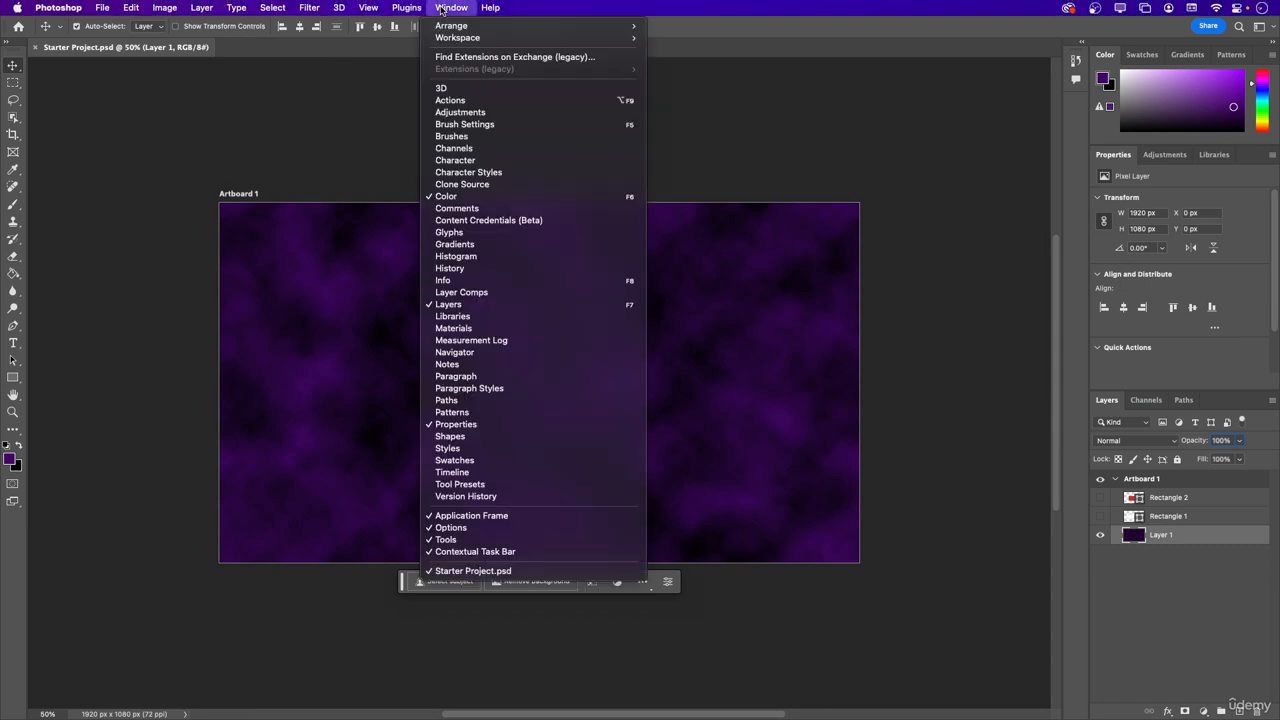
pyautogui.click(450, 100)
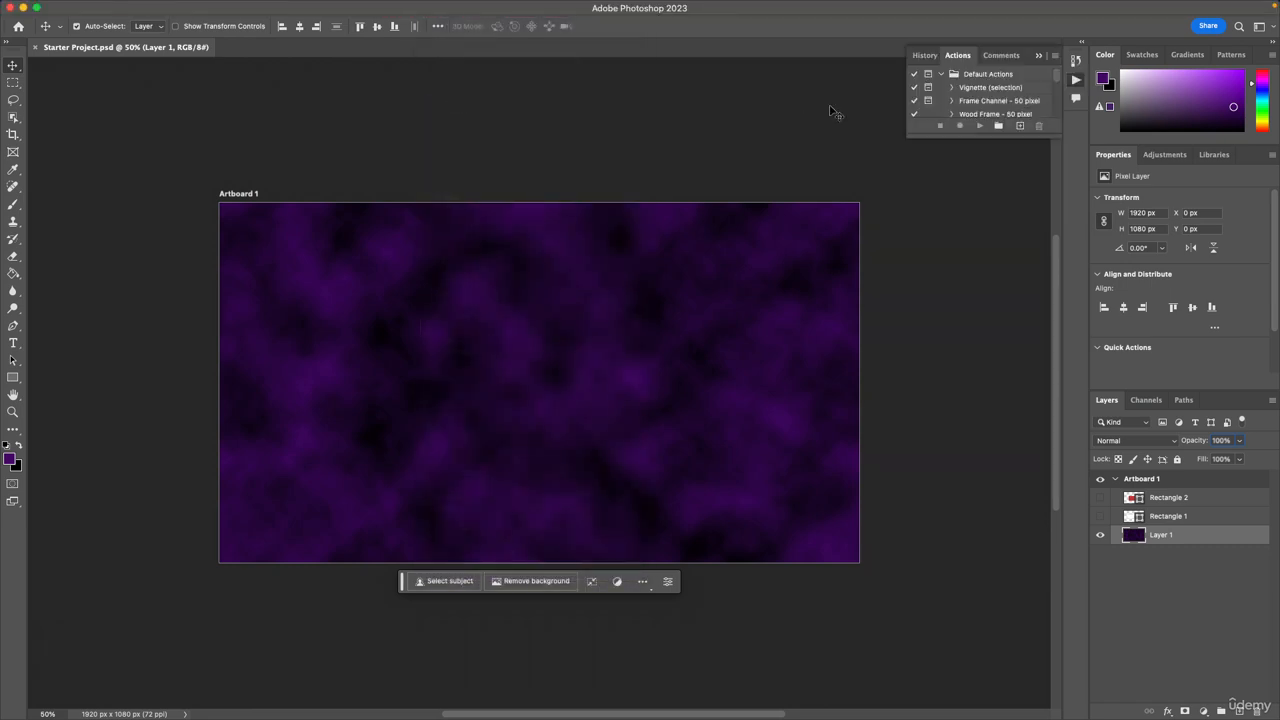
pyautogui.moveTo(984, 135); pyautogui.dragTo(968, 502)
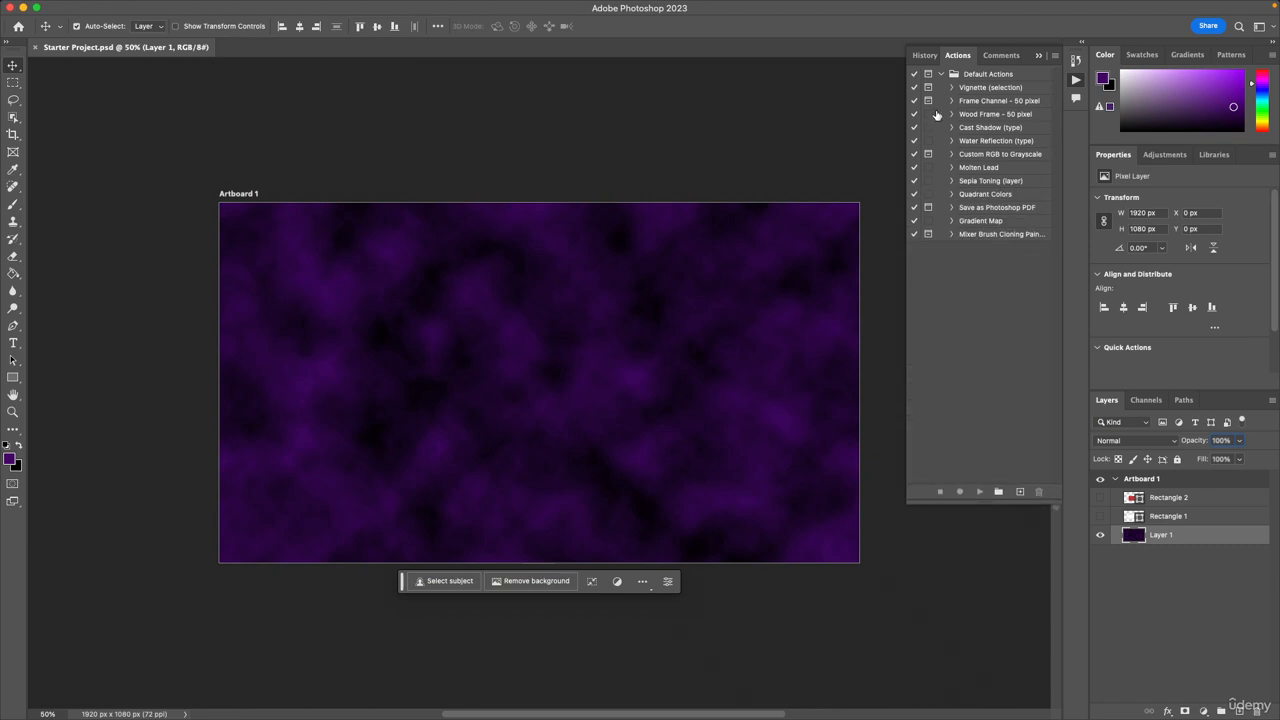
pyautogui.moveTo(955, 57); pyautogui.dragTo(612, 111)
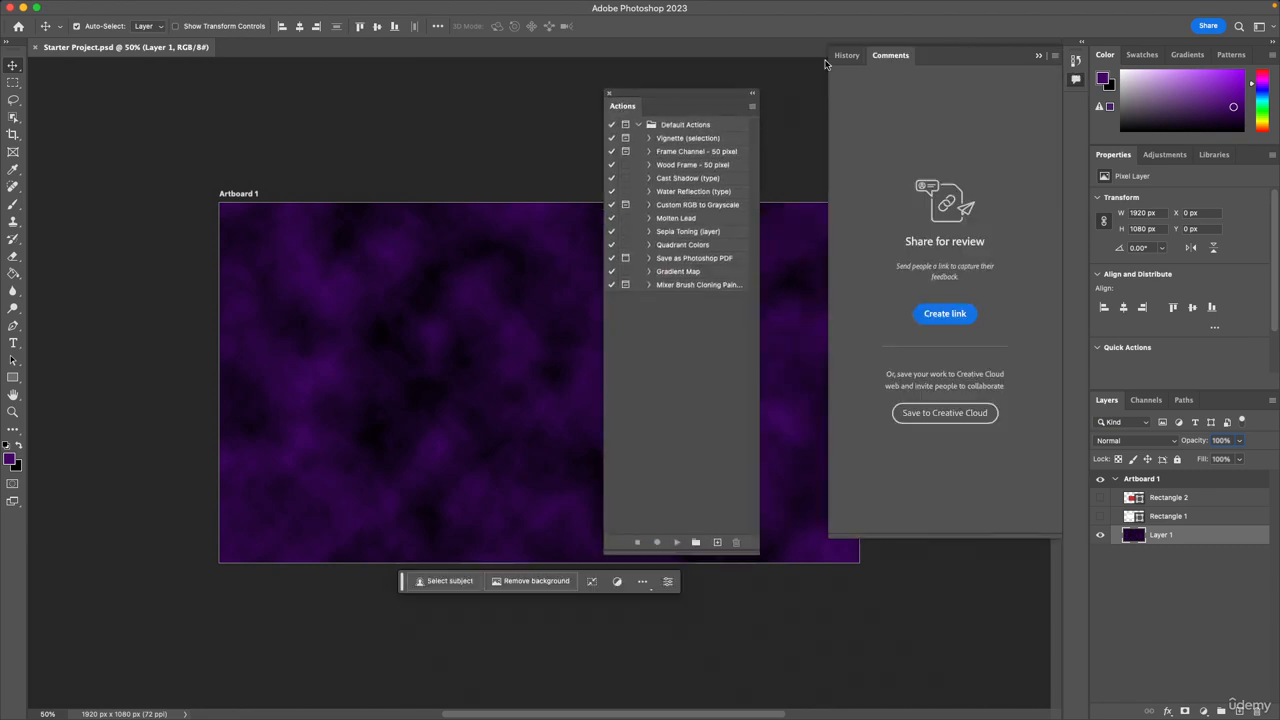
# Review the full list of states in a lengthened History panel, and move the floating Actions panel toward the artboard's right edge.
pyautogui.click(924, 55)
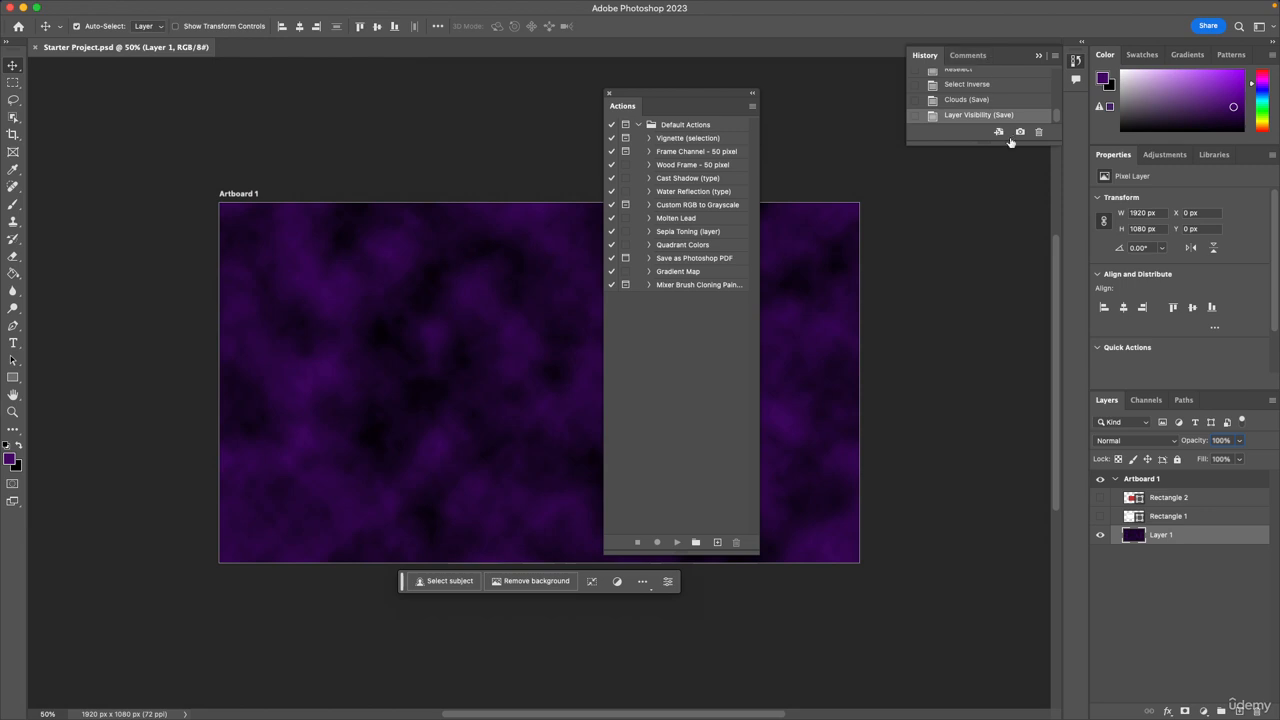
pyautogui.moveTo(1009, 143); pyautogui.dragTo(1041, 372)
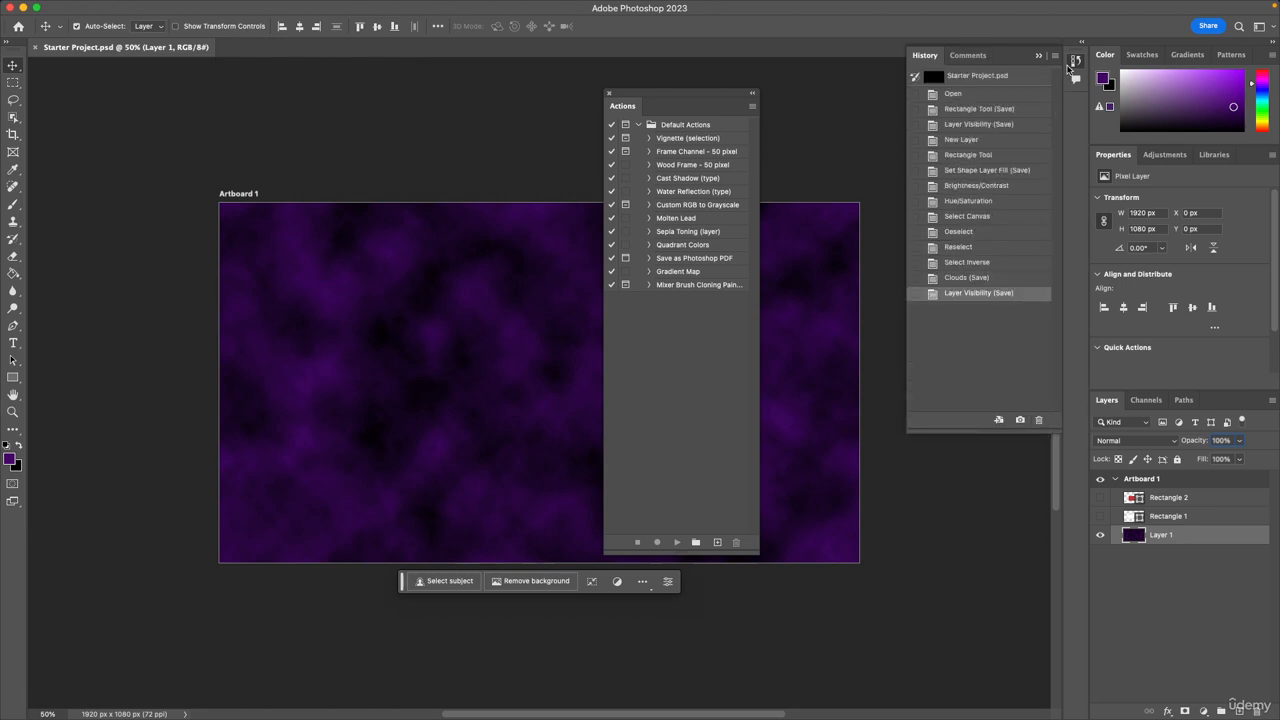
pyautogui.click(1075, 61)
pyautogui.moveTo(709, 99); pyautogui.dragTo(940, 94)
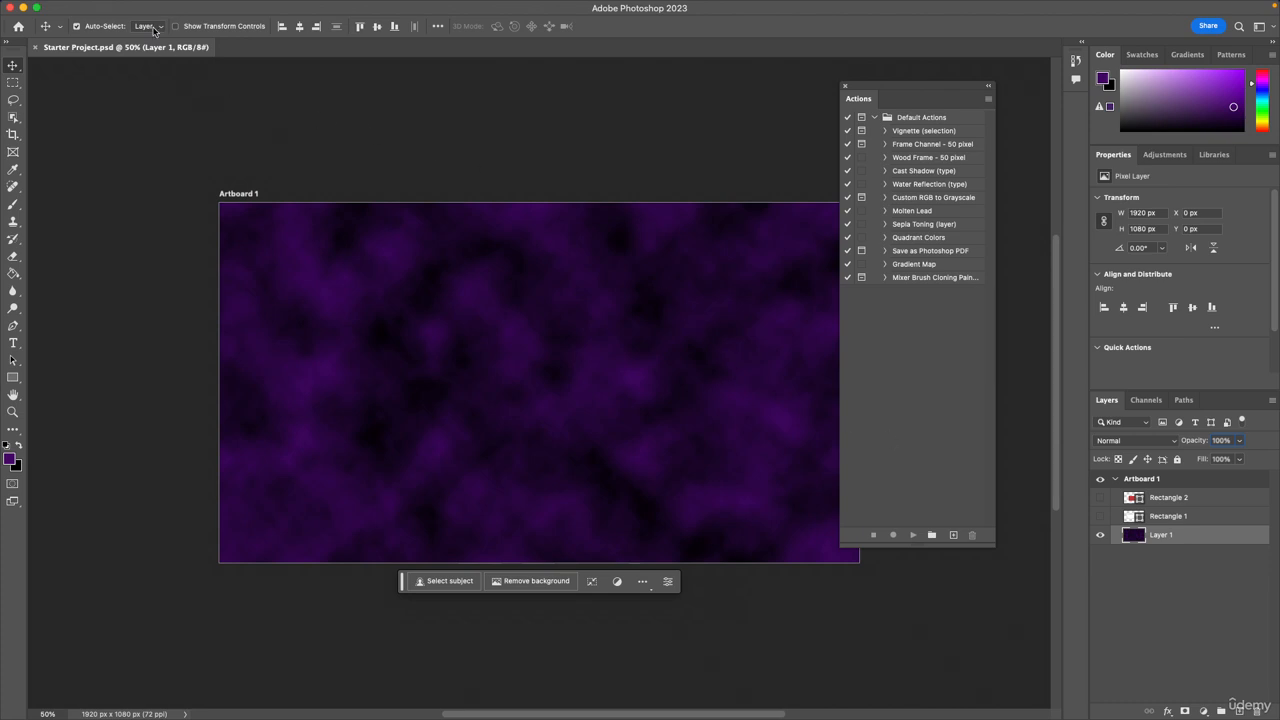
pyautogui.click(104, 8)
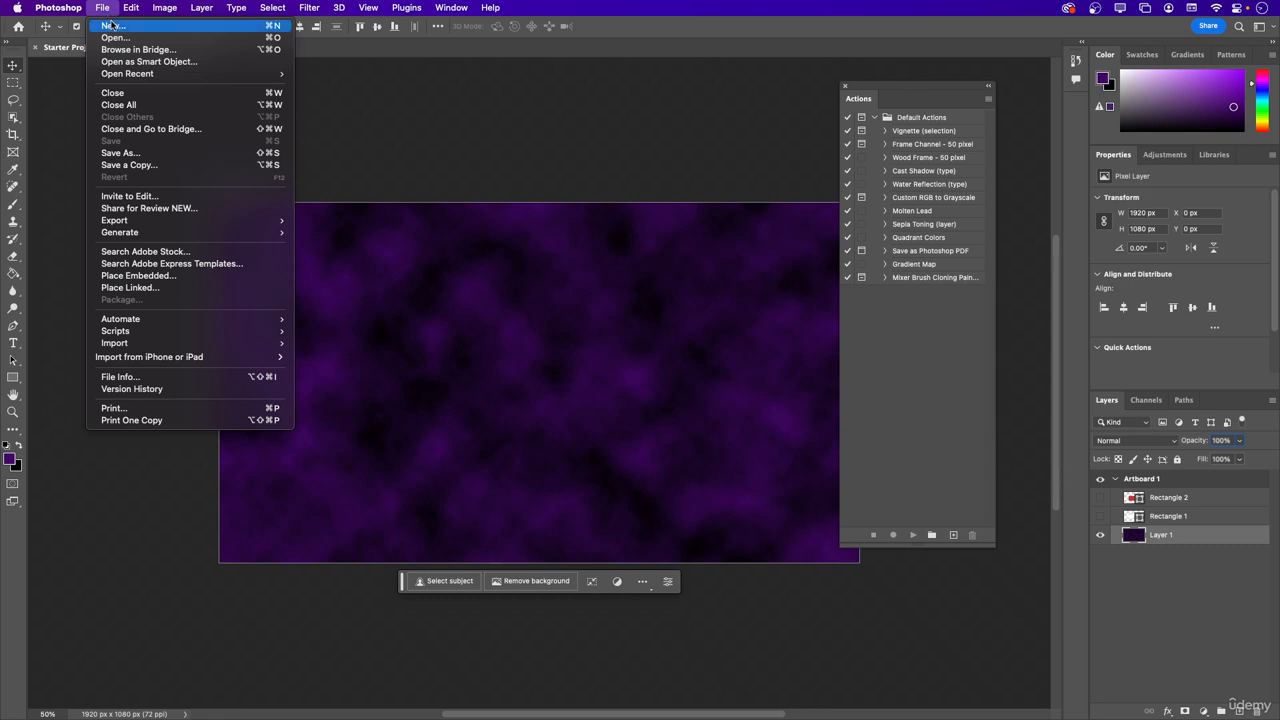
pyautogui.click(114, 26)
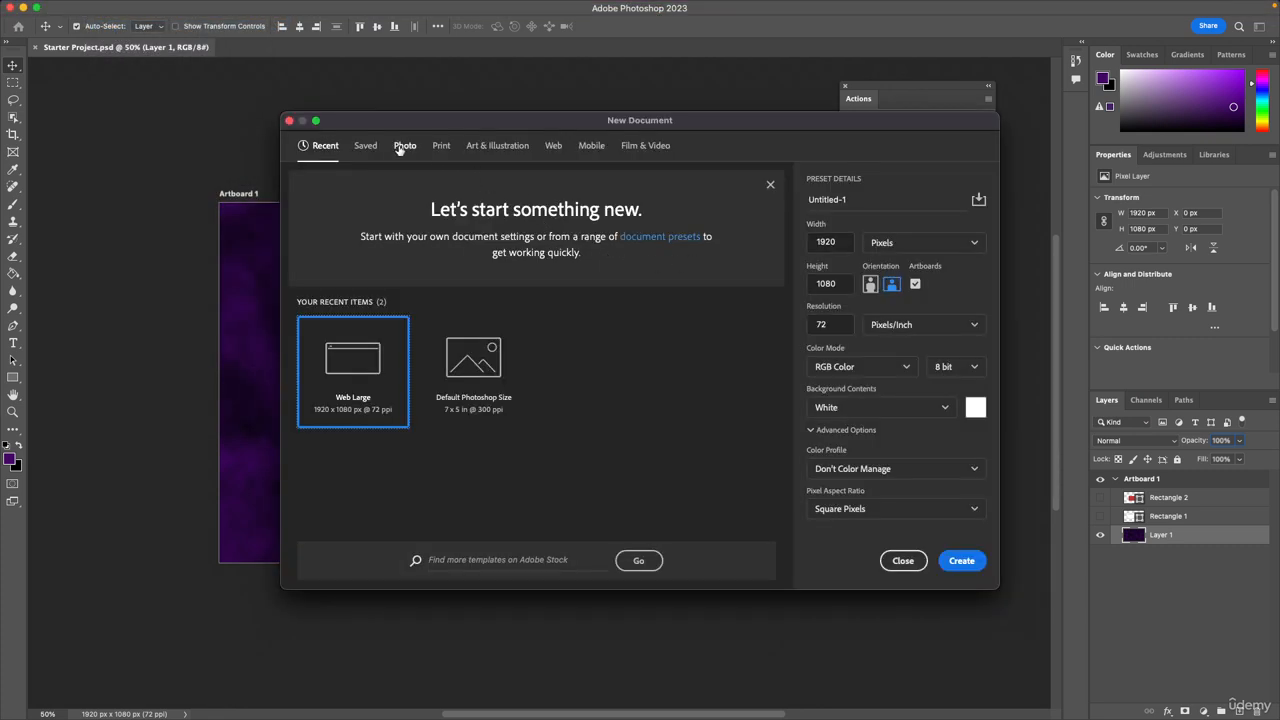
pyautogui.click(441, 147)
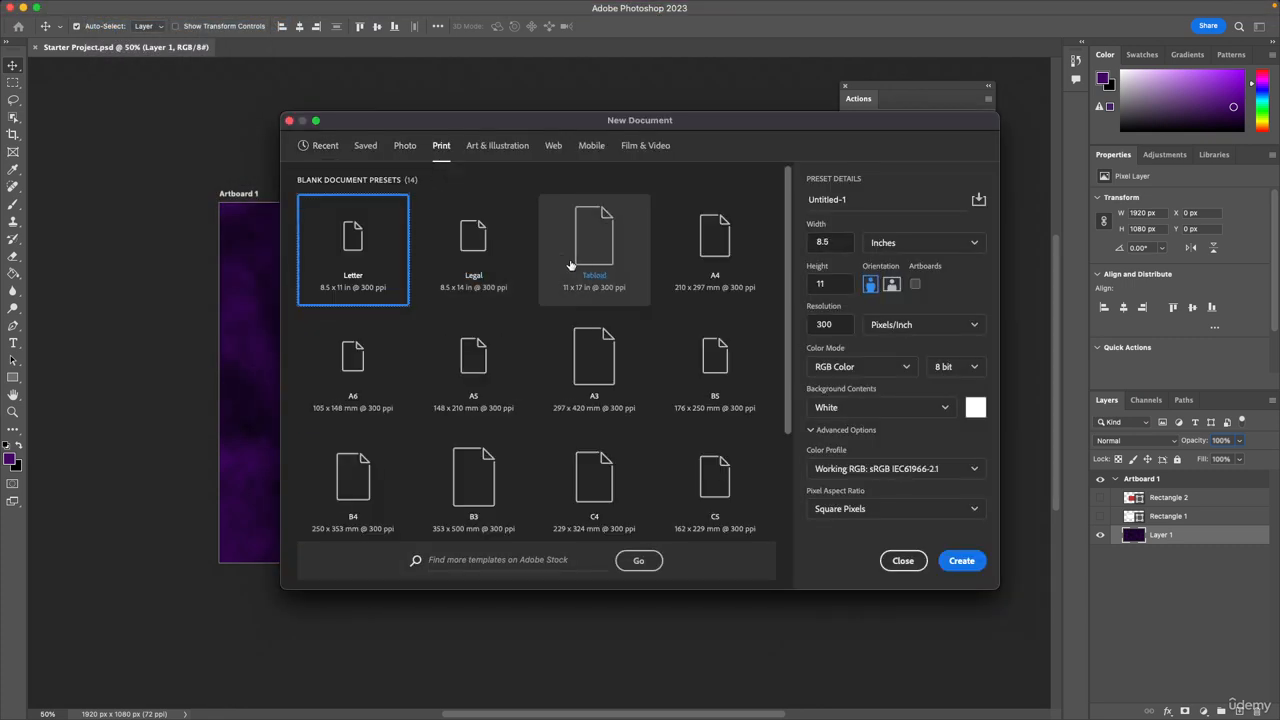
pyautogui.click(447, 270)
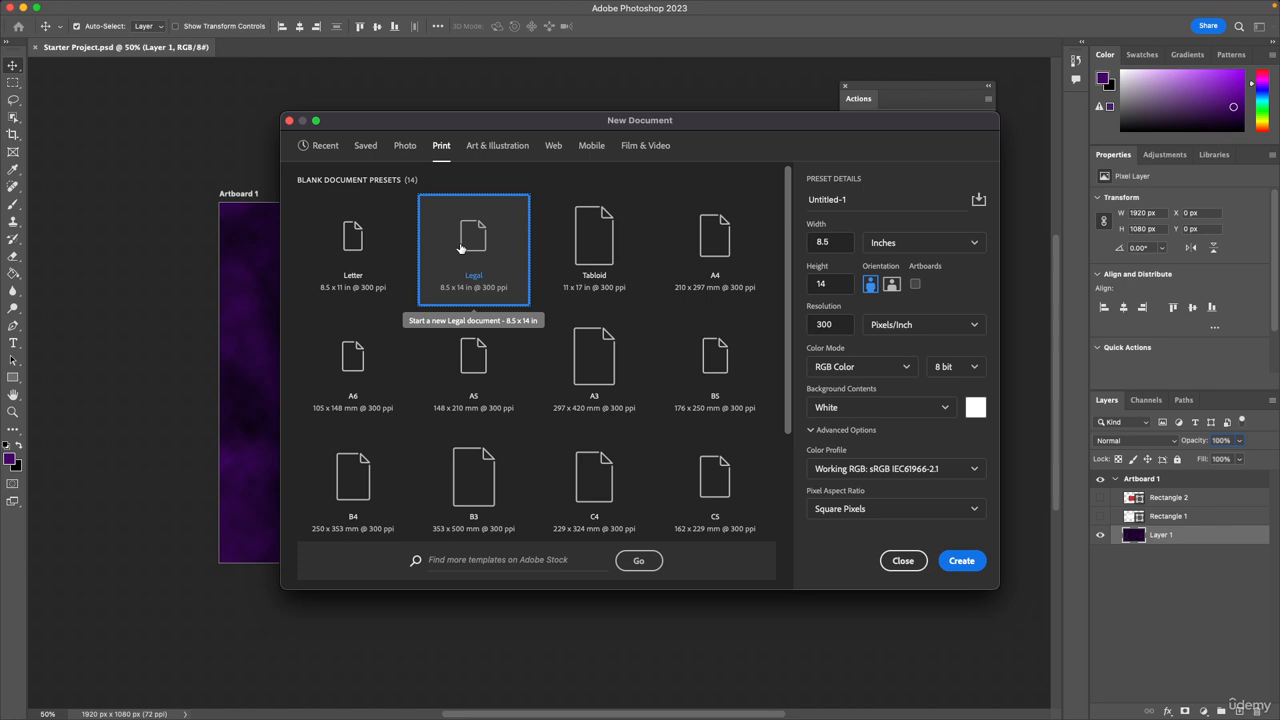
pyautogui.click(906, 566)
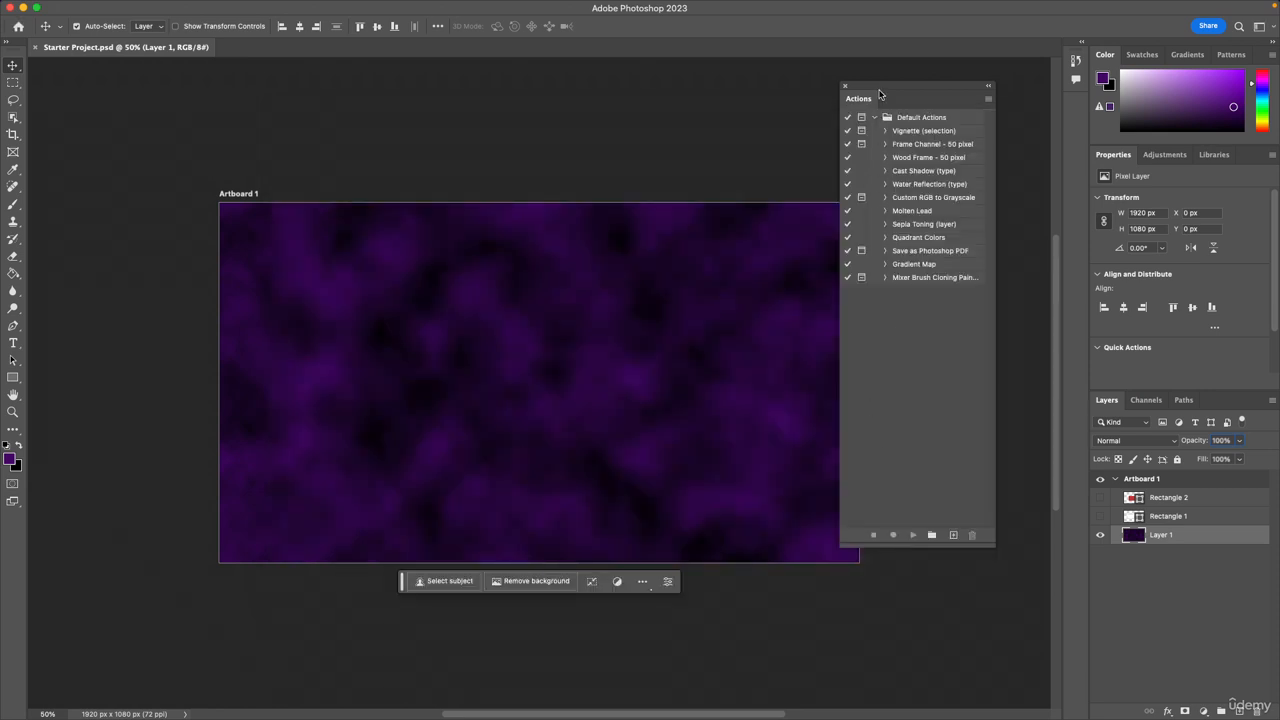
# Create a new action with its default name in the Default Actions set and start recording it.
pyautogui.moveTo(881, 85); pyautogui.dragTo(910, 64)
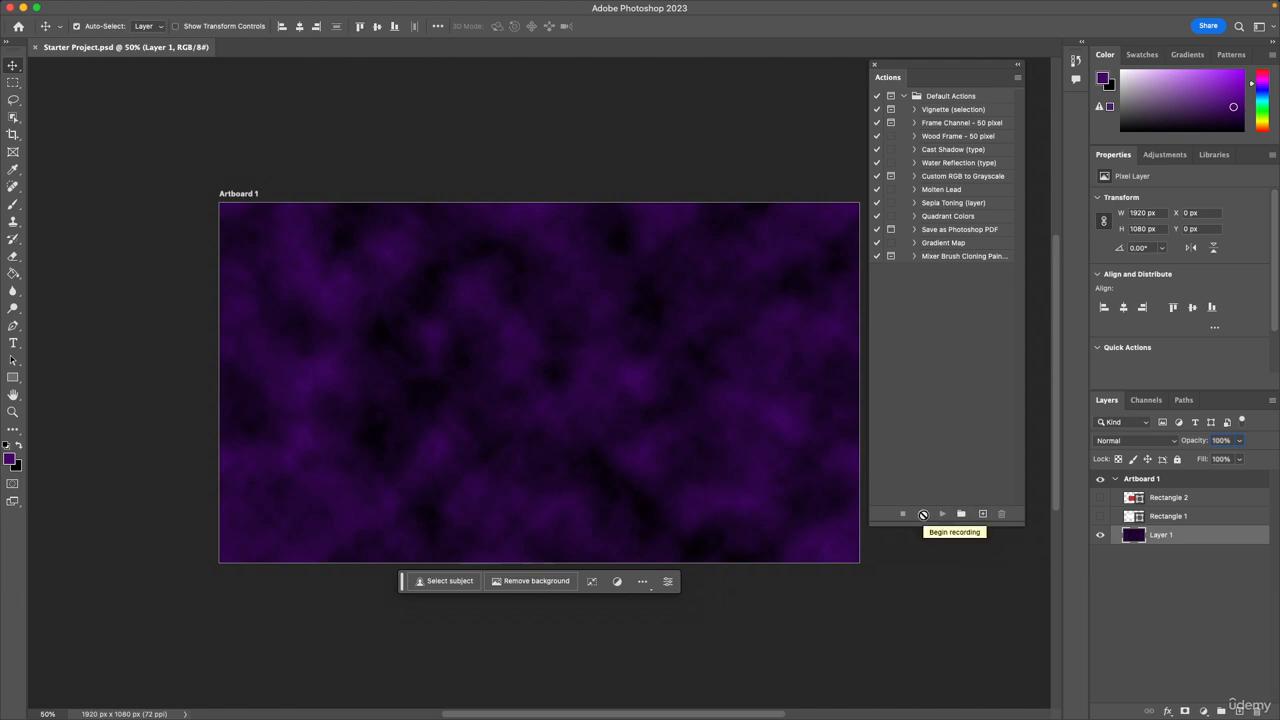
pyautogui.click(981, 514)
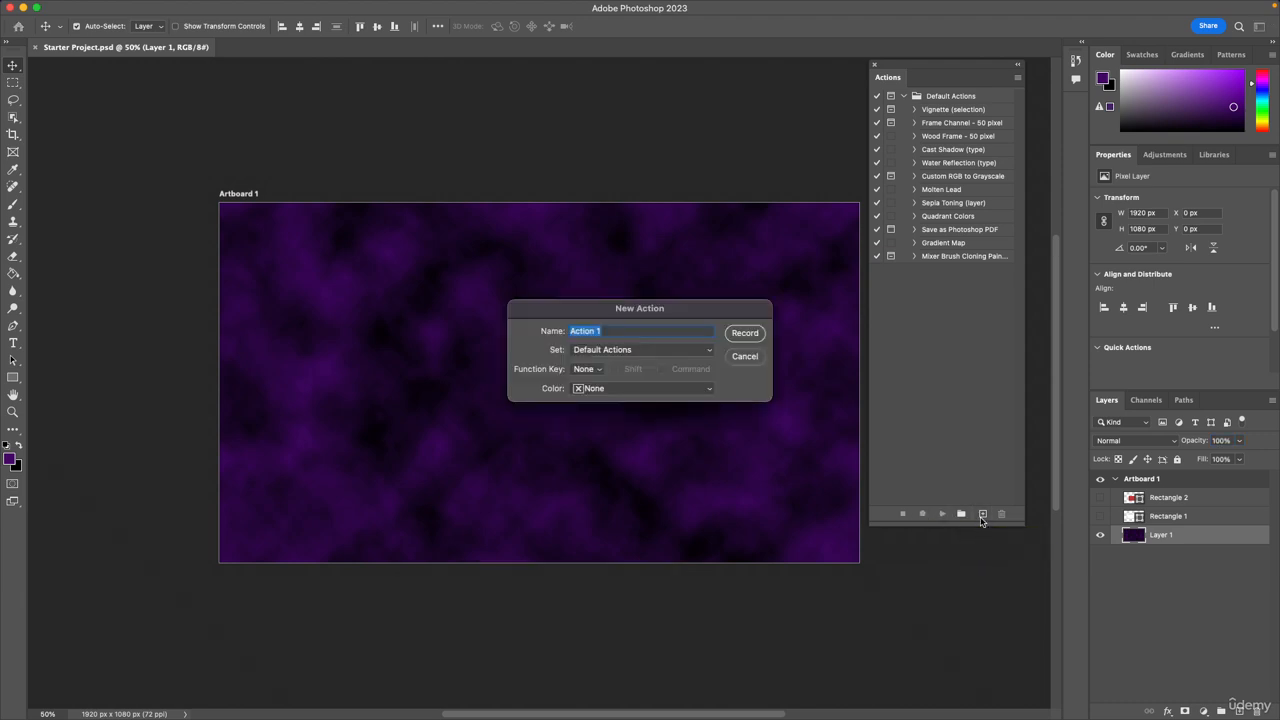
pyautogui.click(751, 334)
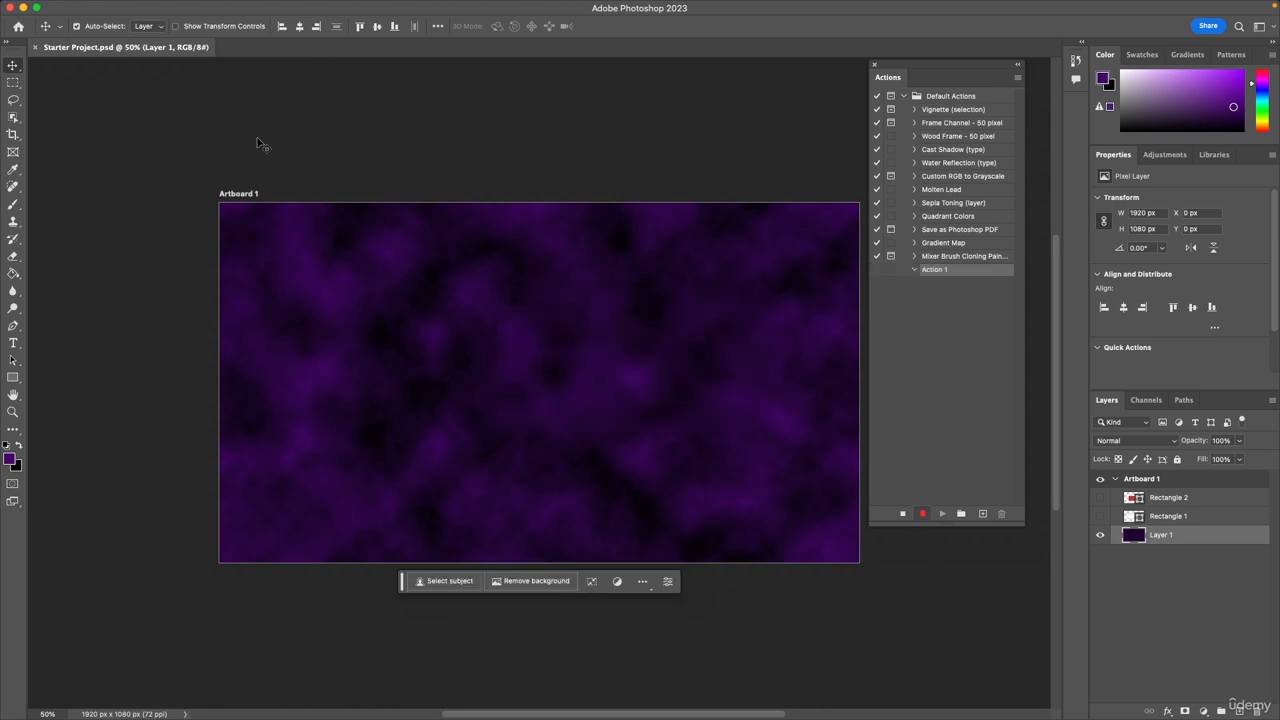
# Record creating a new Web Large document of 1920 x 1080 pixels at 72 ppi, and stop the recording.
pyautogui.click(102, 8)
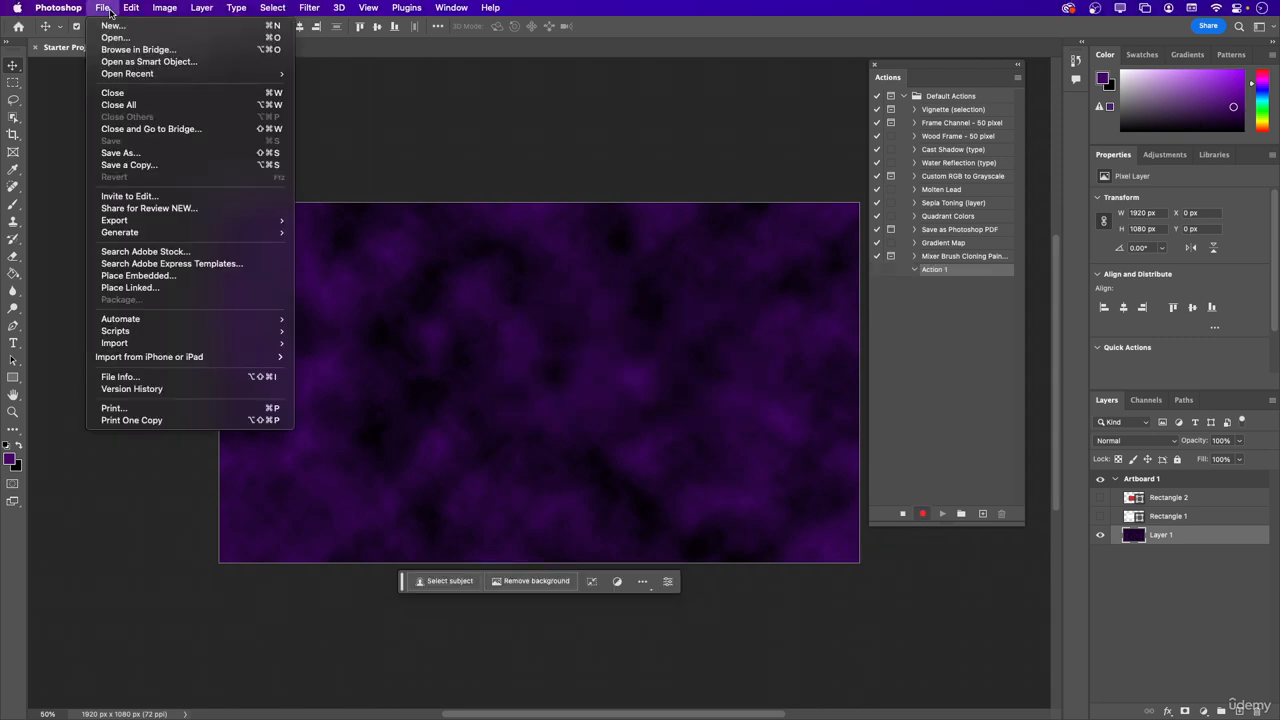
pyautogui.click(118, 26)
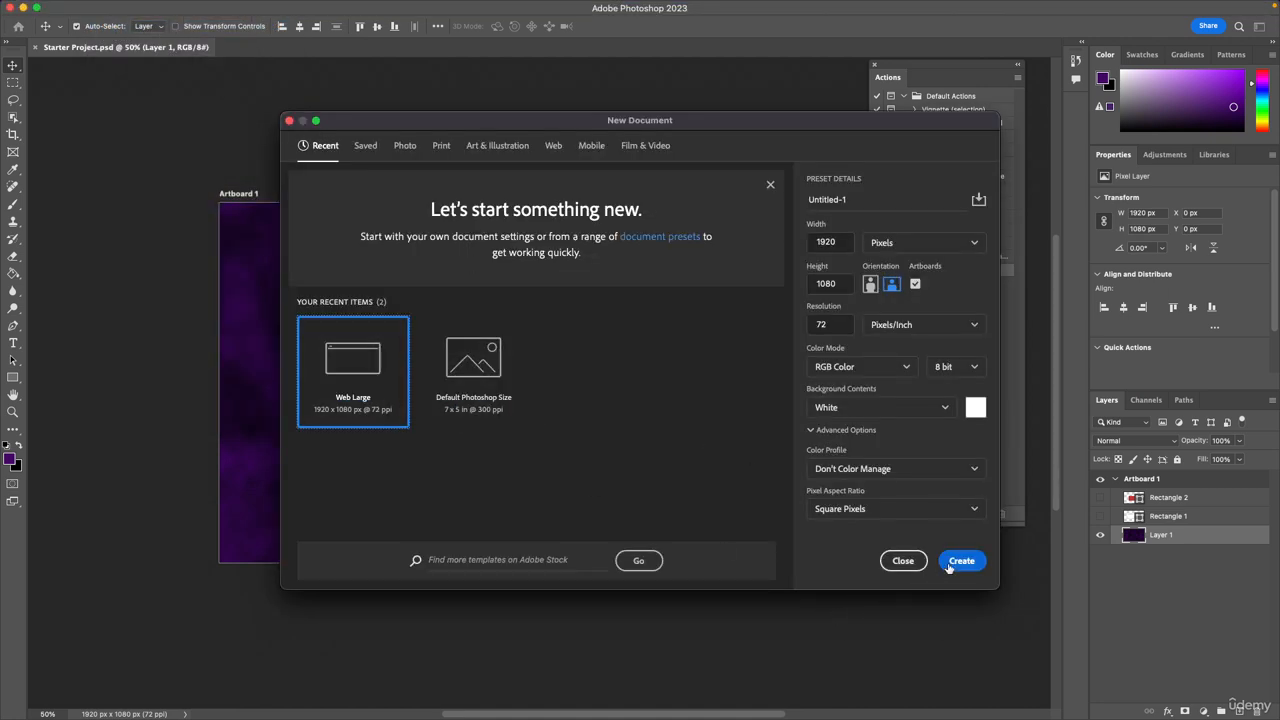
pyautogui.click(961, 561)
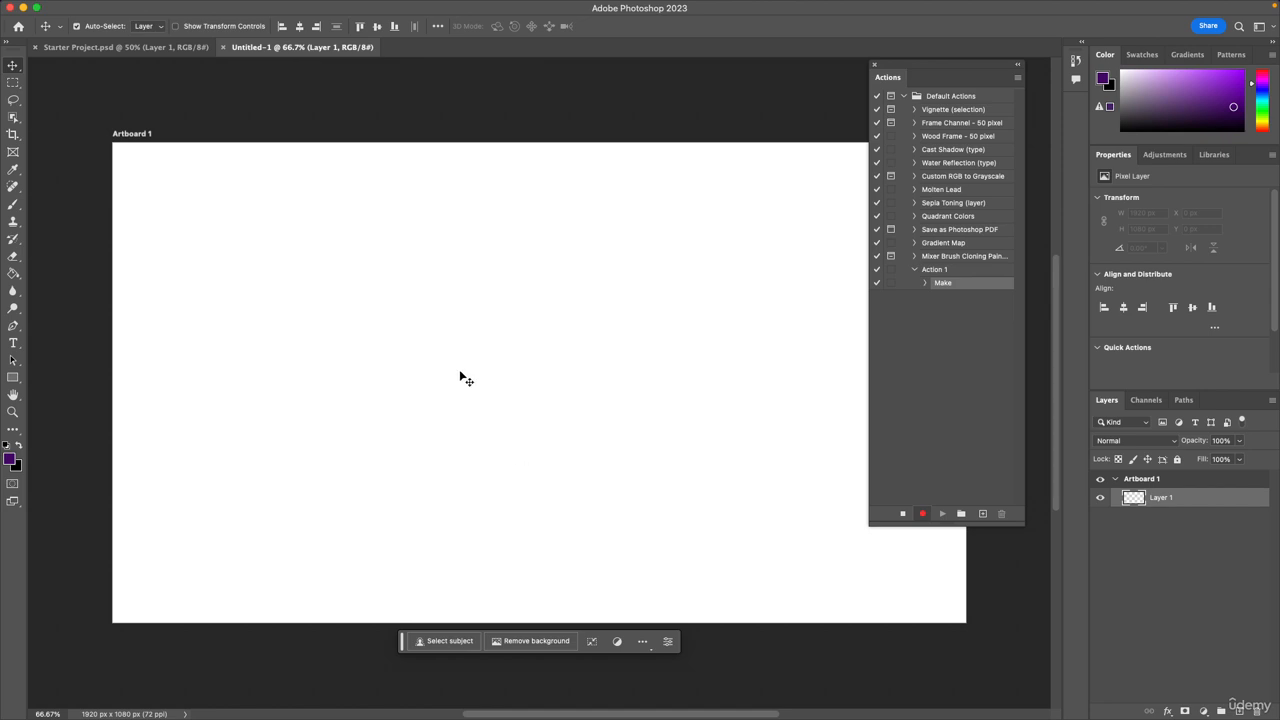
pyautogui.click(900, 515)
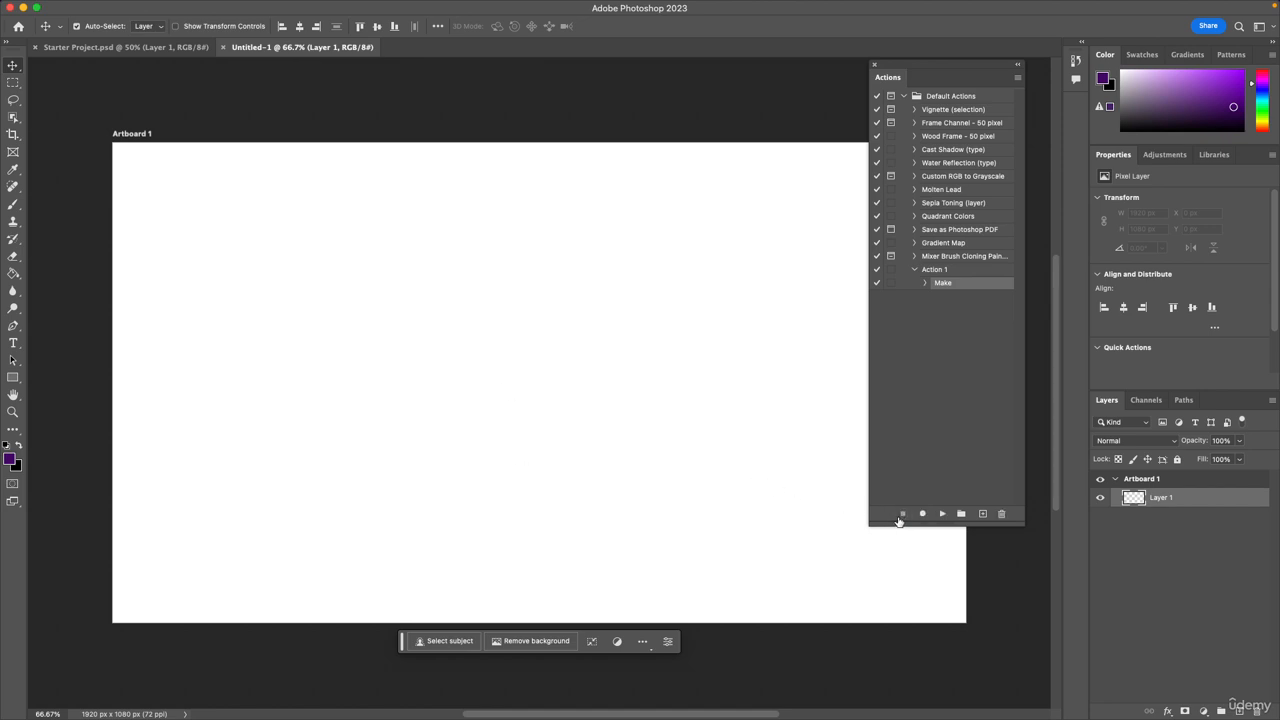
# Play the recorded Action 1 four times to generate four more blank documents.
pyautogui.click(933, 270)
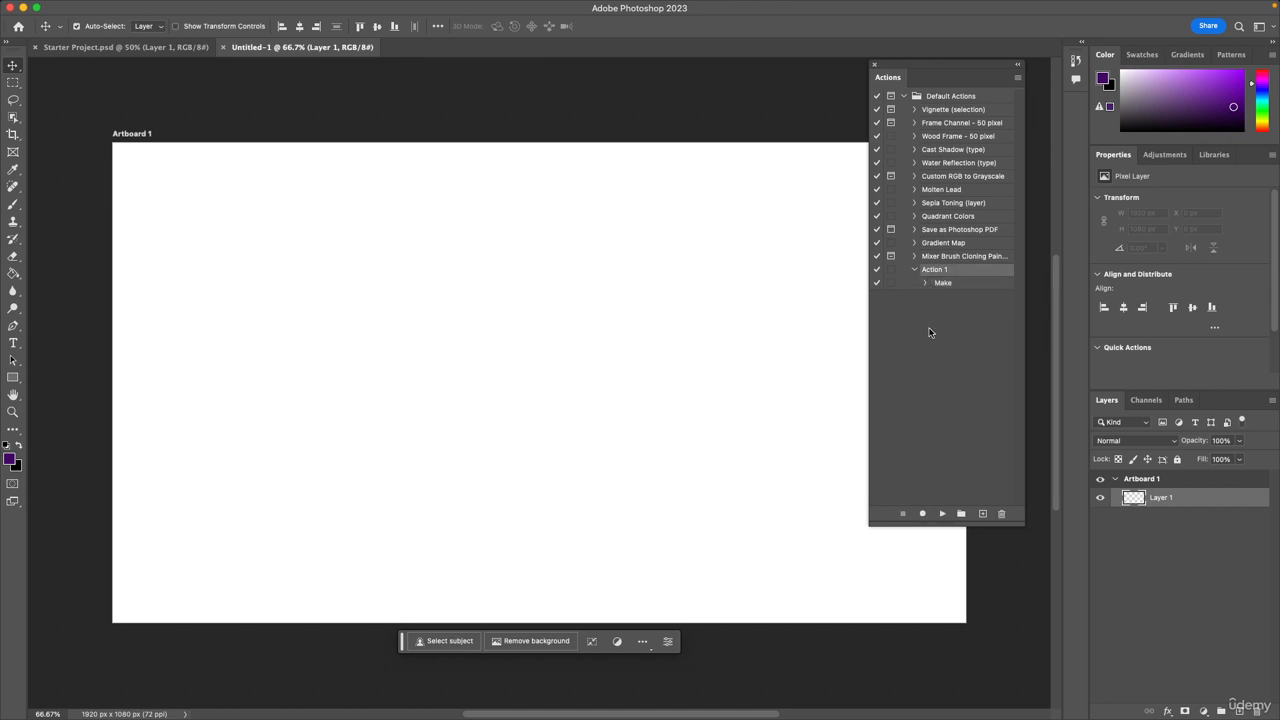
pyautogui.click(942, 515)
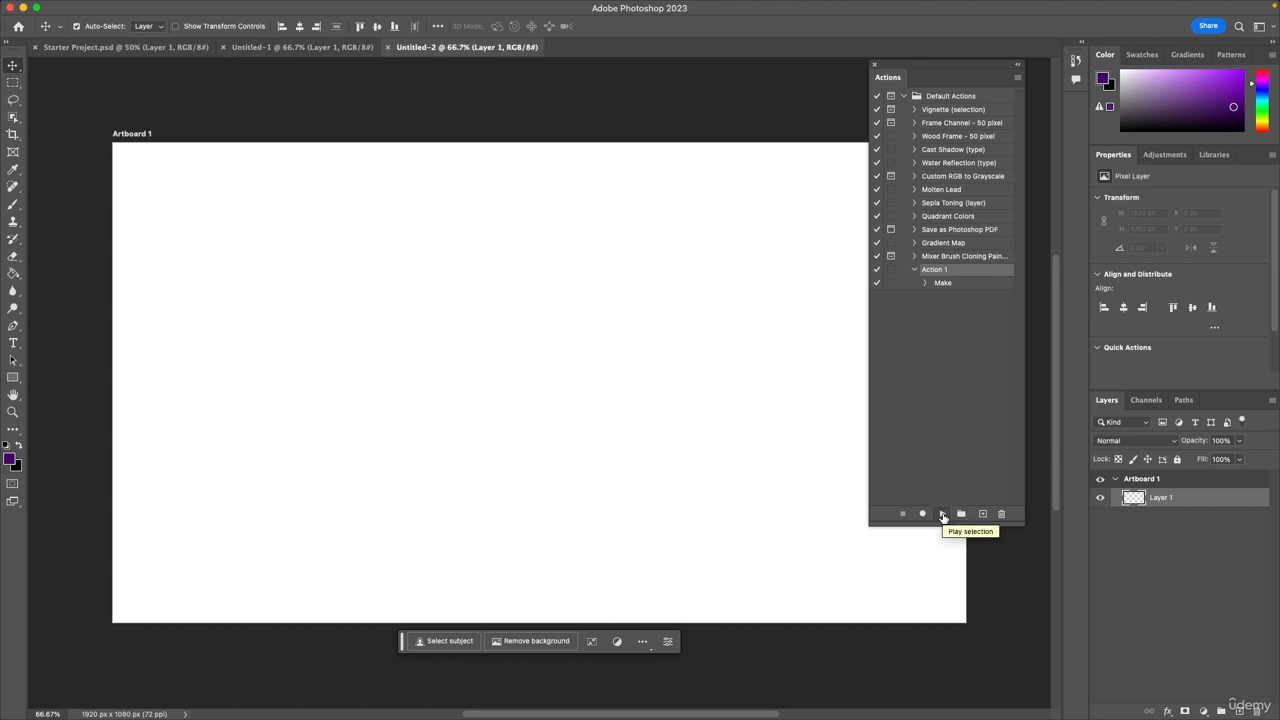
pyautogui.click(942, 516)
pyautogui.click(942, 515)
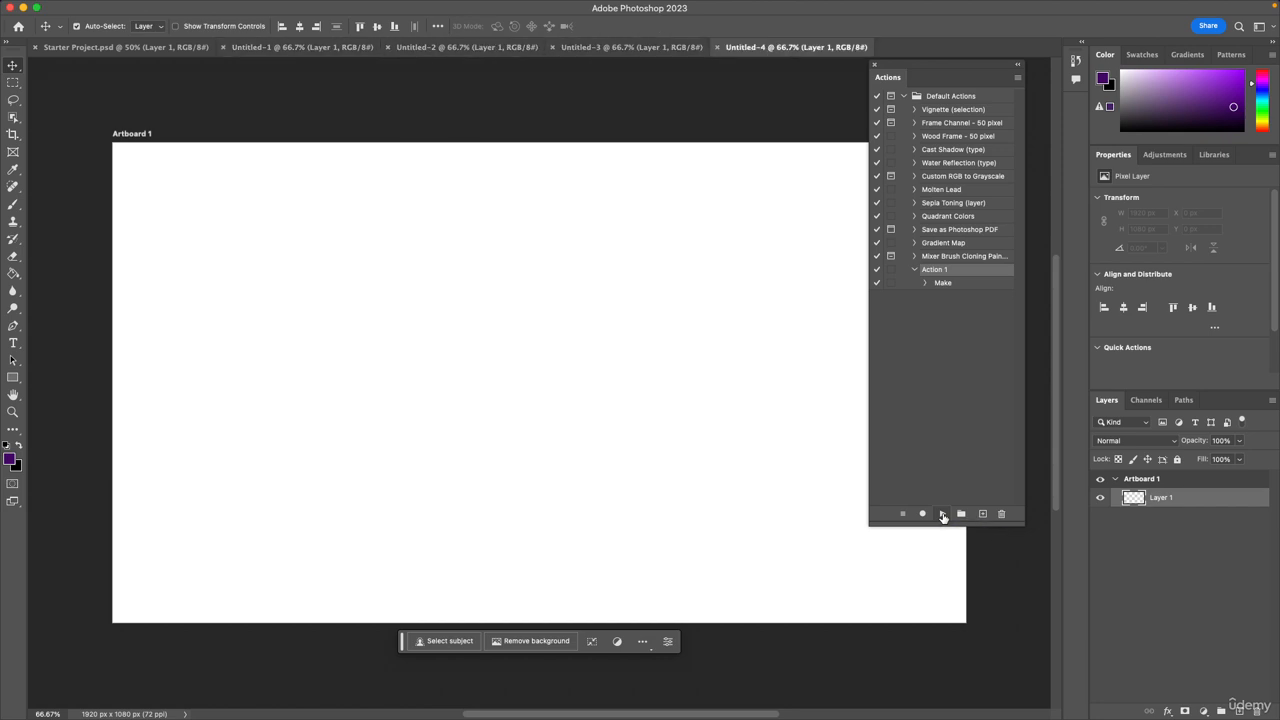
pyautogui.click(942, 515)
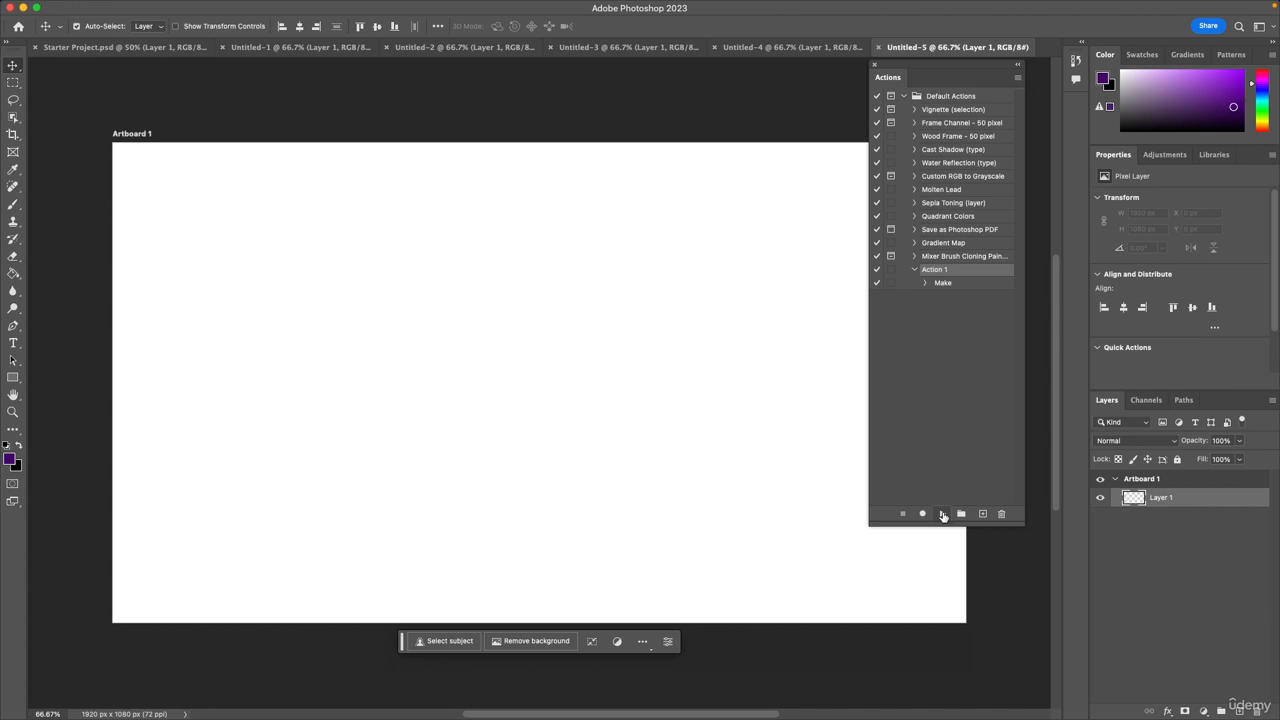
# Close the five untitled documents, leaving only Starter Project.psd open.
pyautogui.click(224, 47)
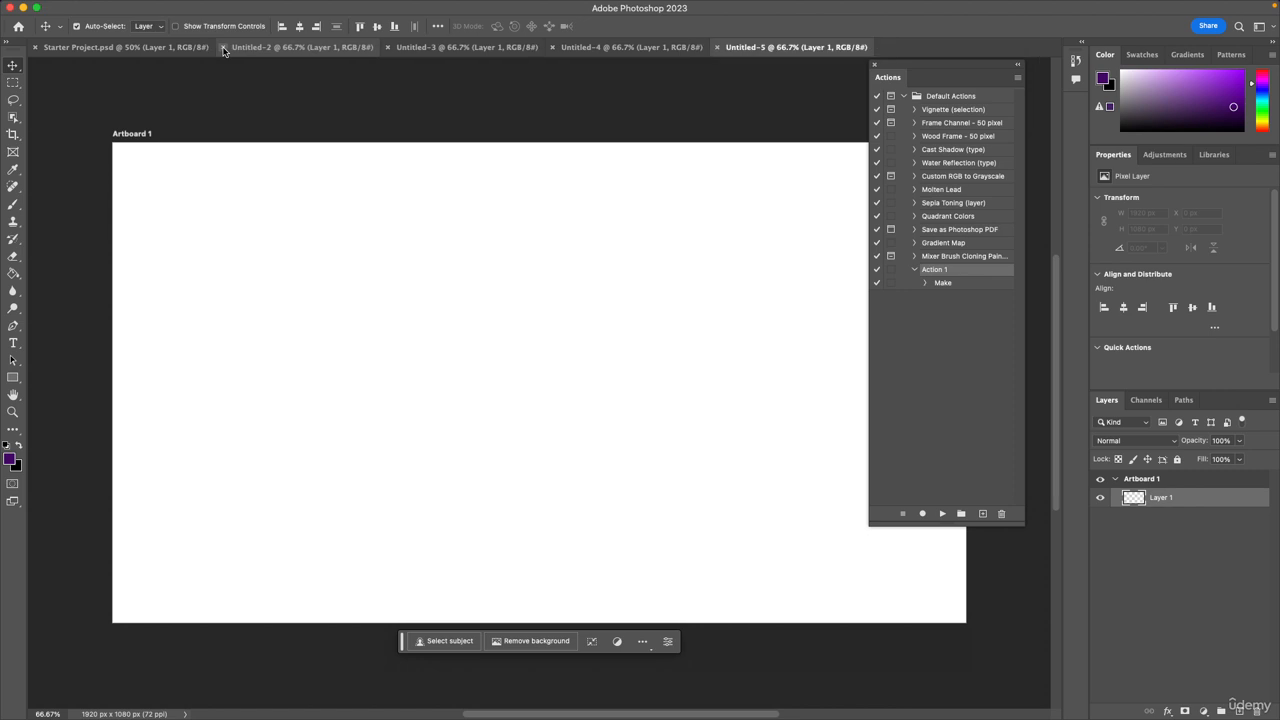
pyautogui.click(224, 47)
pyautogui.click(224, 47)
pyautogui.click(224, 47)
pyautogui.click(224, 47)
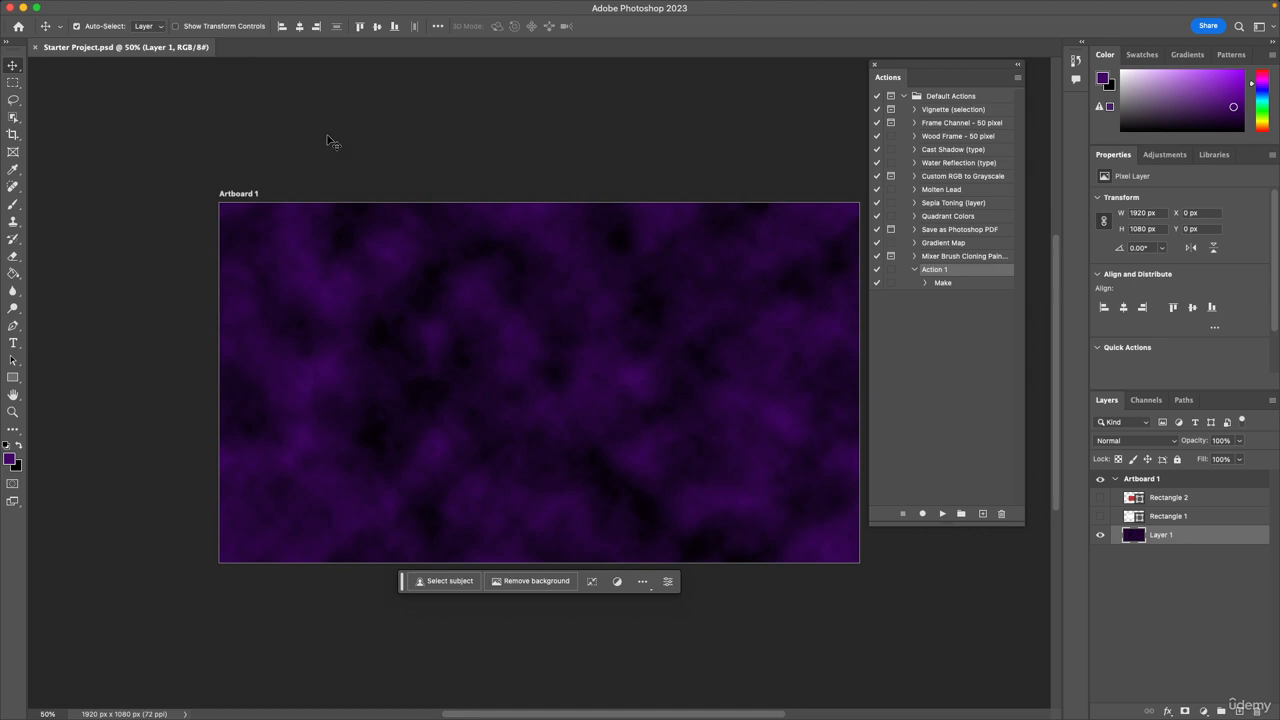
# Play the recorded Action 1 three times to generate three blank documents.
pyautogui.click(942, 514)
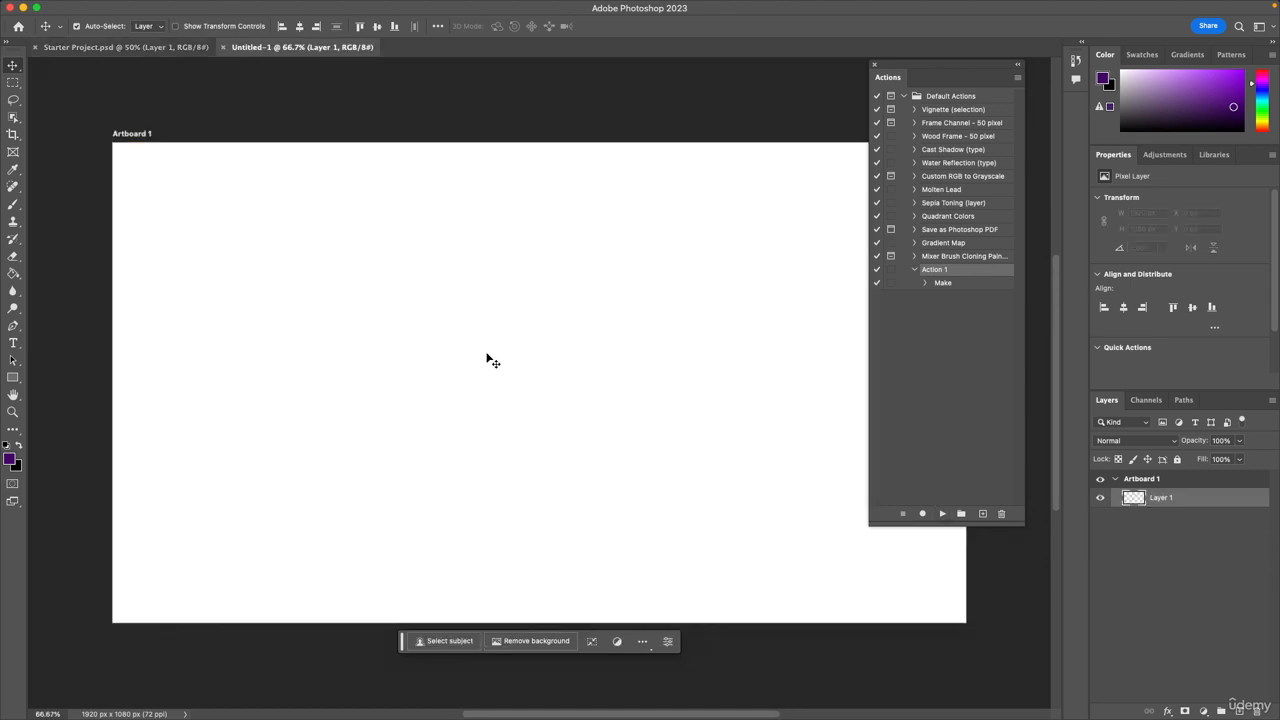
pyautogui.click(940, 516)
pyautogui.click(940, 515)
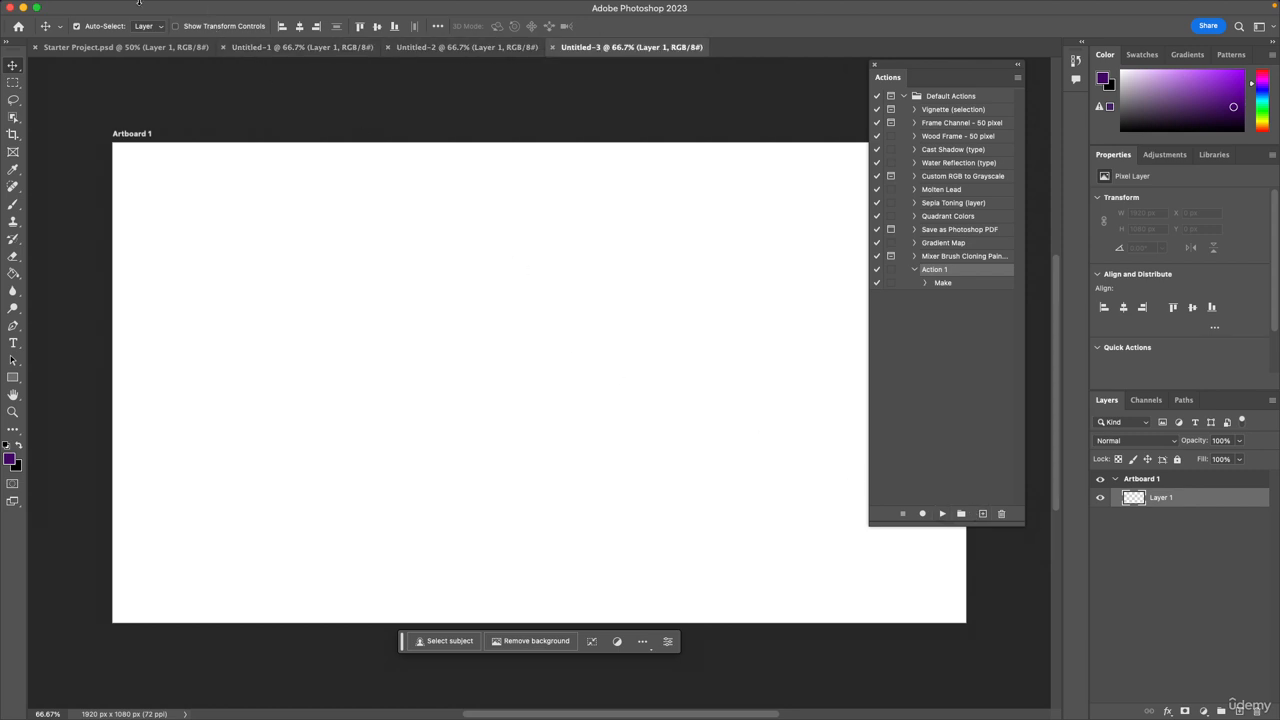
pyautogui.click(104, 8)
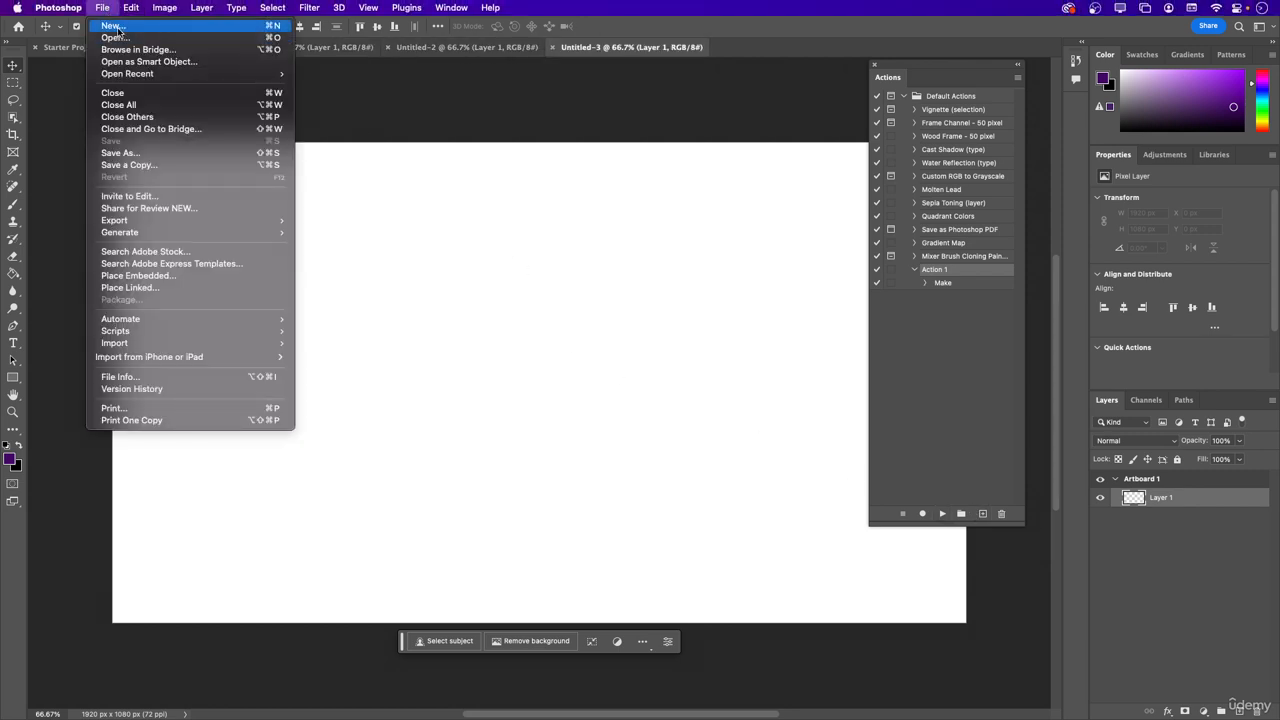
pyautogui.click(455, 131)
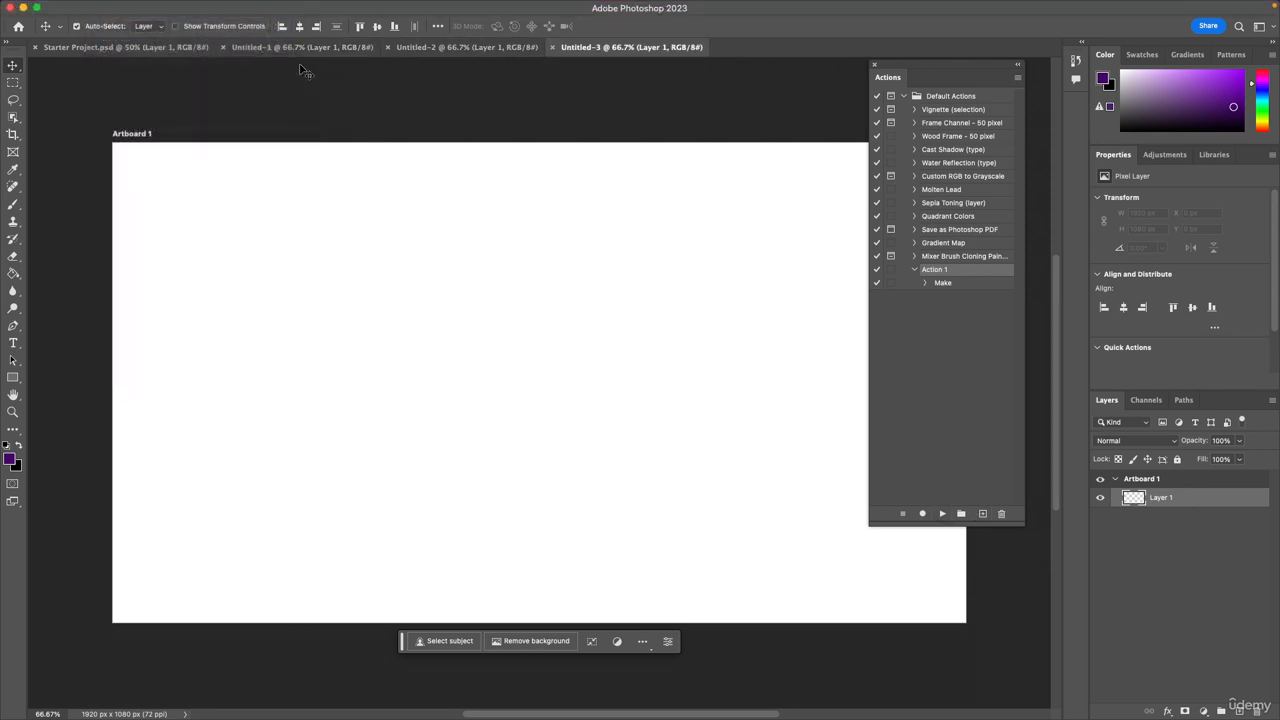
# Close the three untitled documents and the Actions panel, keeping Starter Project.psd open.
pyautogui.click(224, 48)
pyautogui.click(224, 48)
pyautogui.click(224, 48)
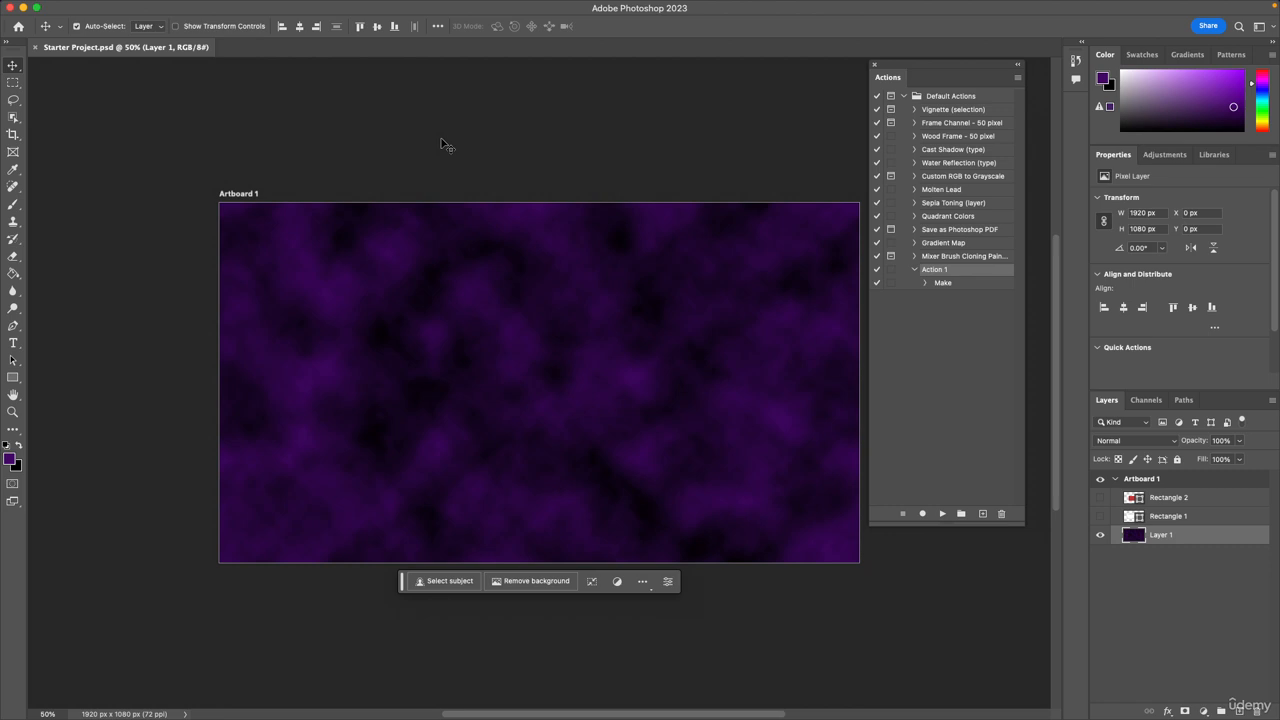
pyautogui.click(876, 65)
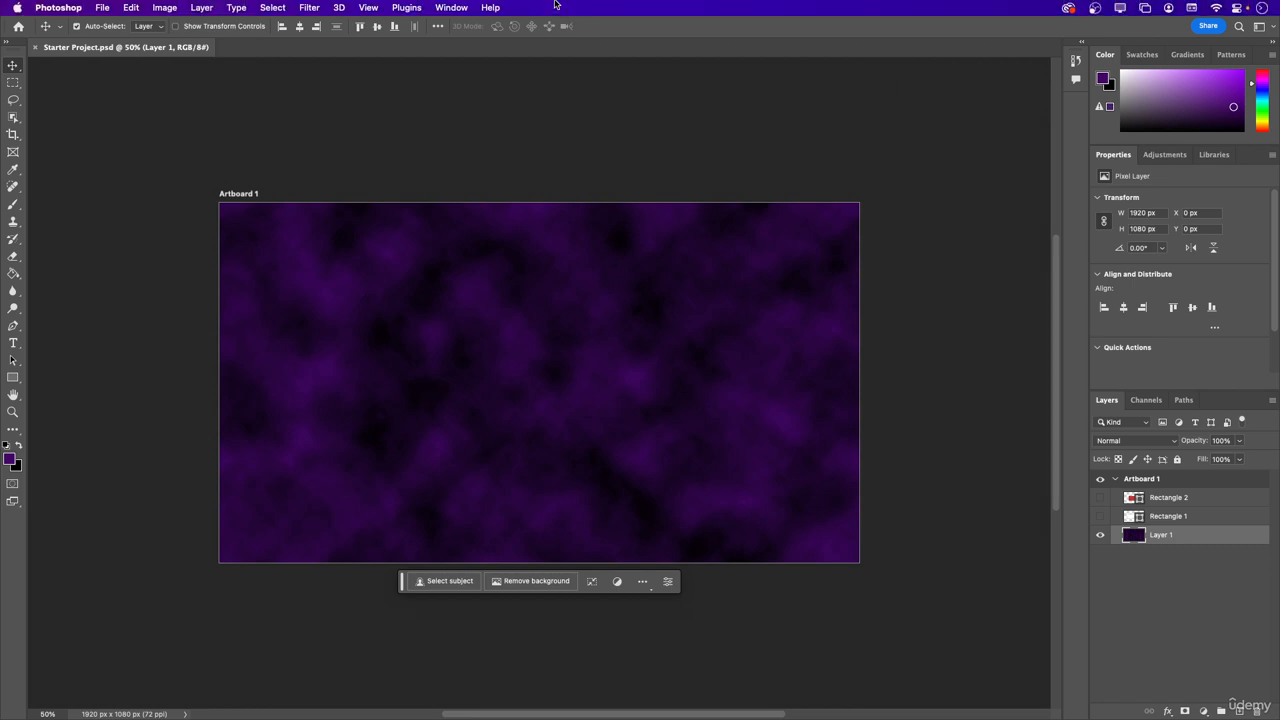
# Show the Adjustments panel and look through its presets and the list of individual adjustments.
pyautogui.click(450, 8)
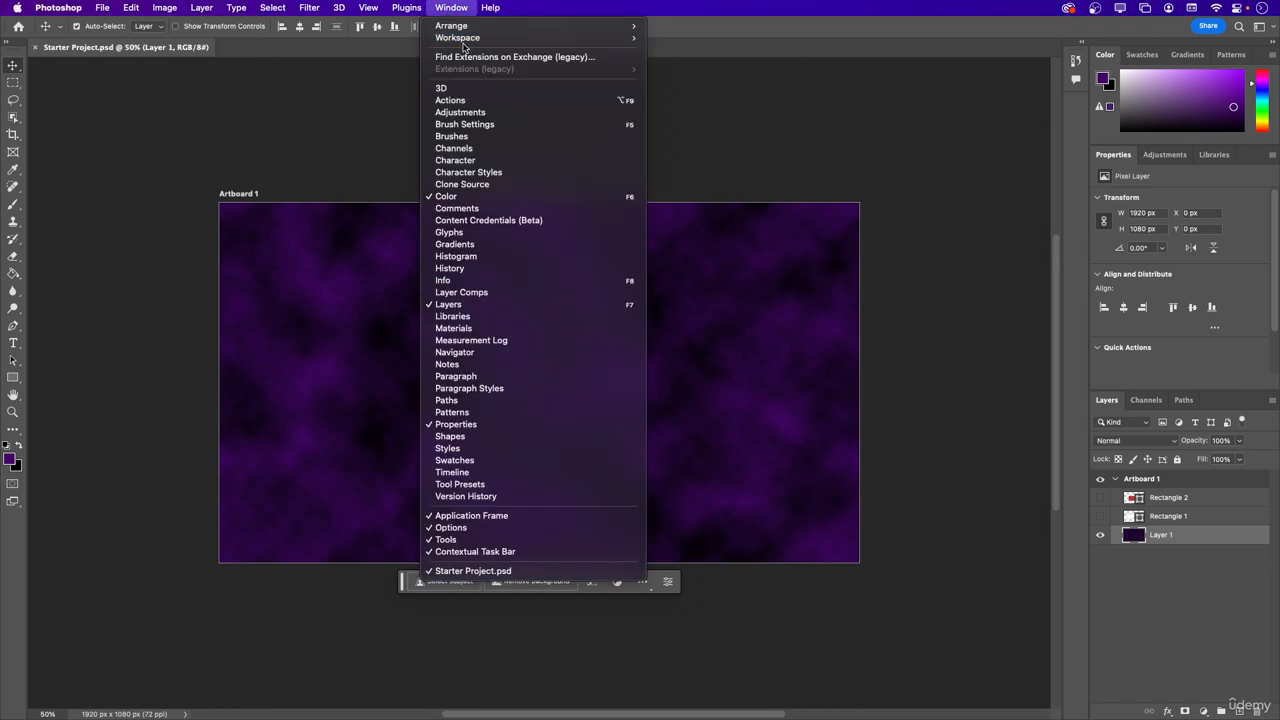
pyautogui.click(460, 112)
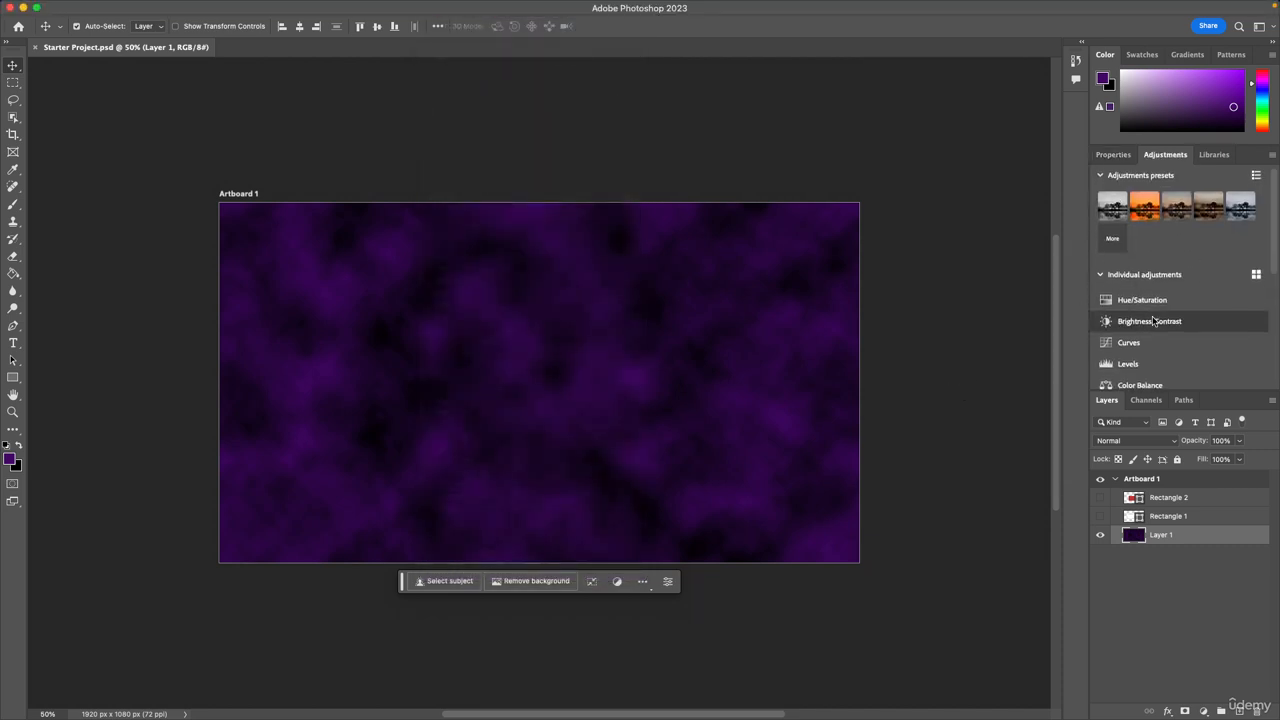
pyautogui.scroll(-3, 1153, 320)
pyautogui.scroll(-2, 1153, 320)
pyautogui.scroll(4, 1100, 272)
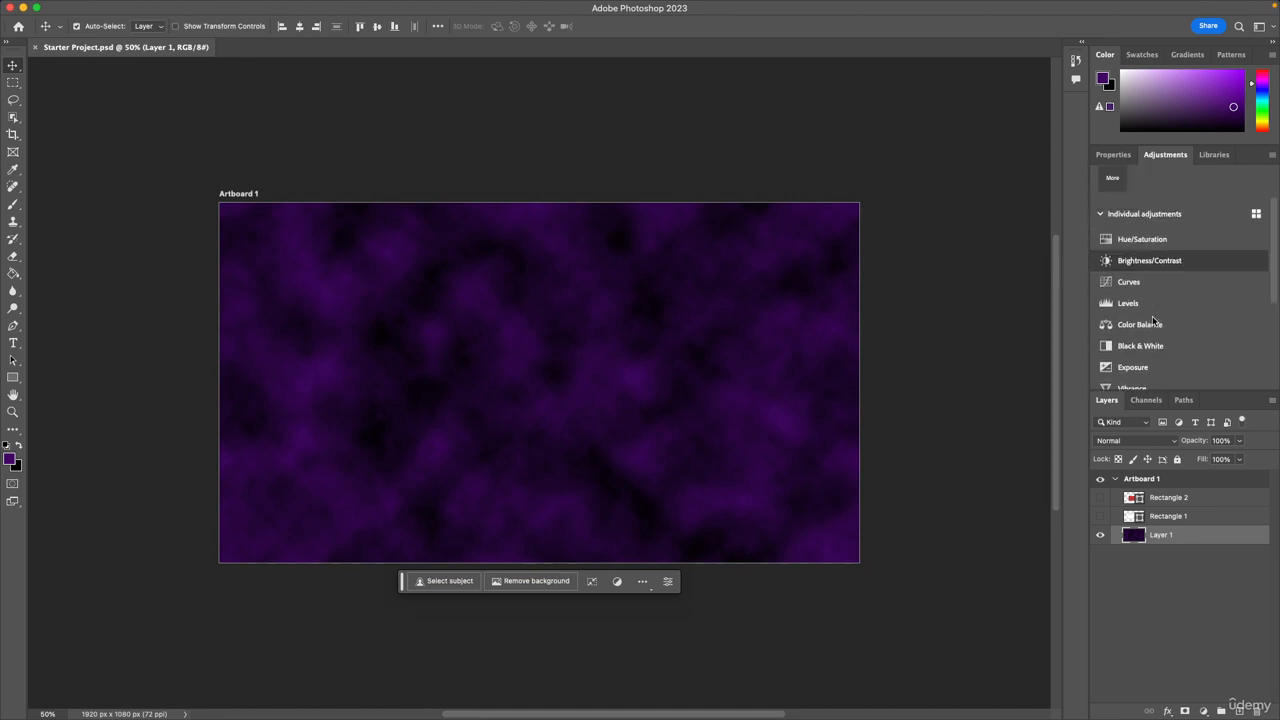
pyautogui.scroll(1, 1122, 232)
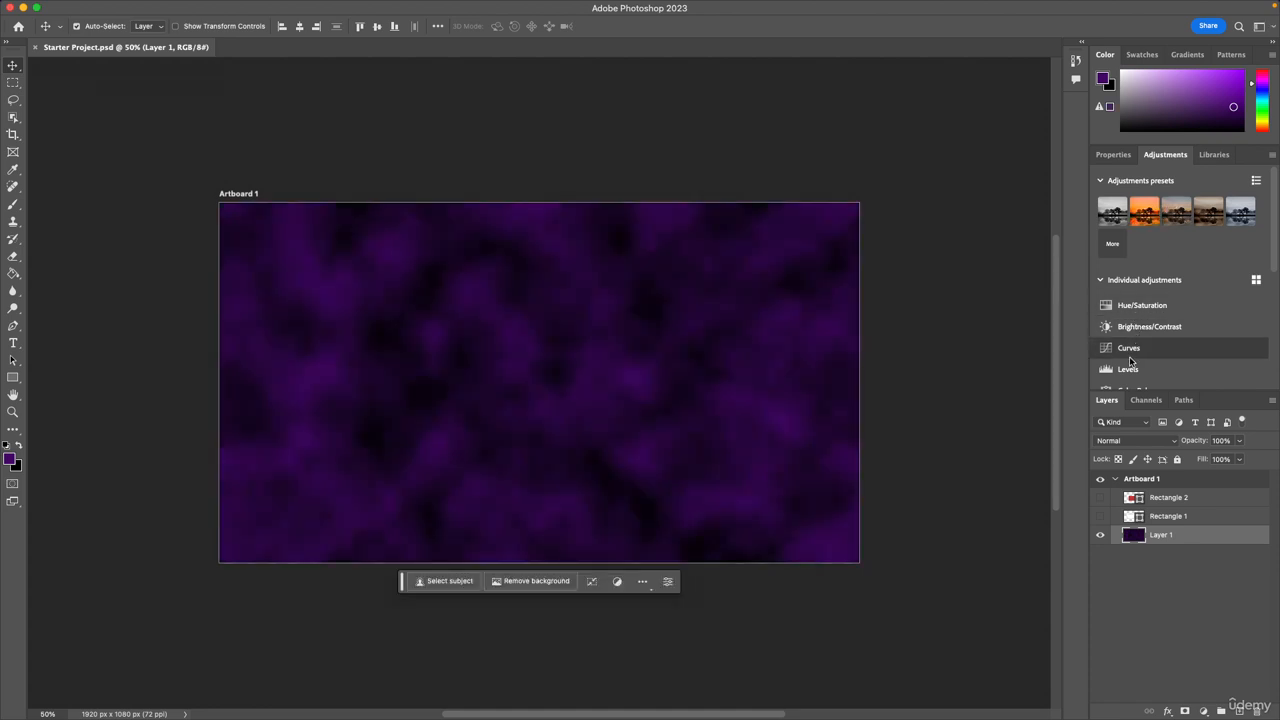
pyautogui.scroll(-5, 1135, 357)
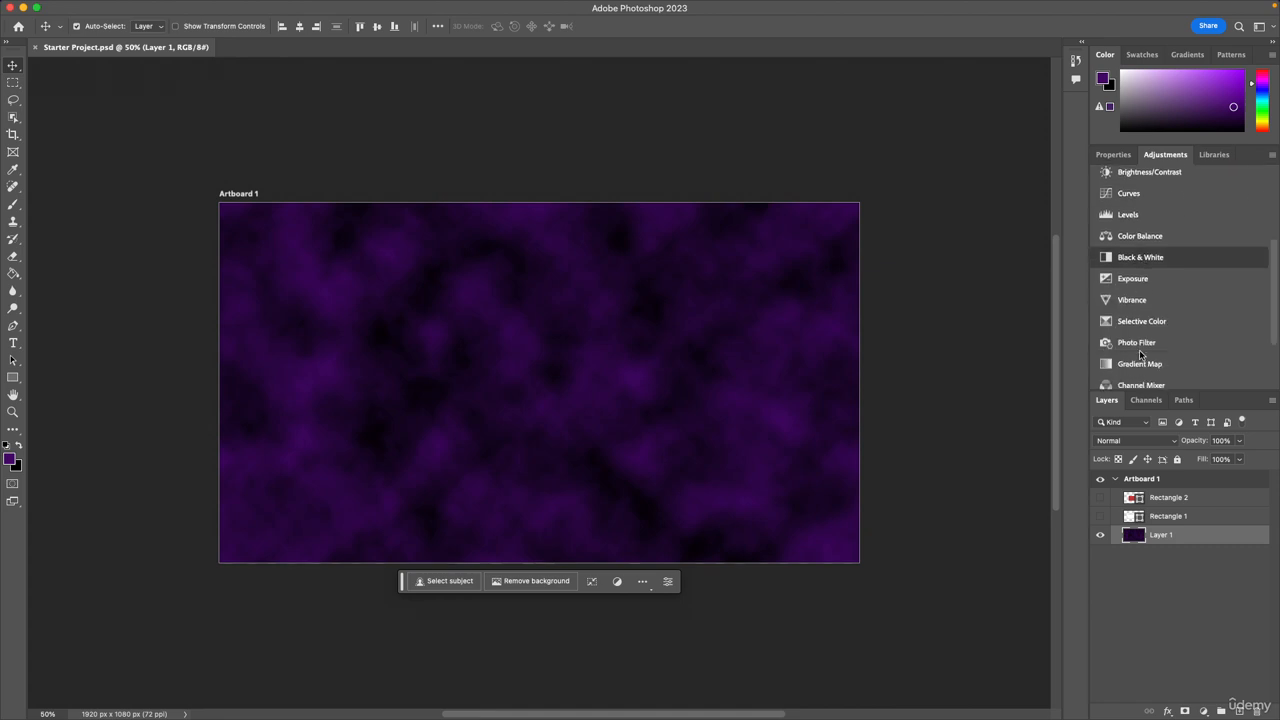
pyautogui.scroll(5, 1140, 352)
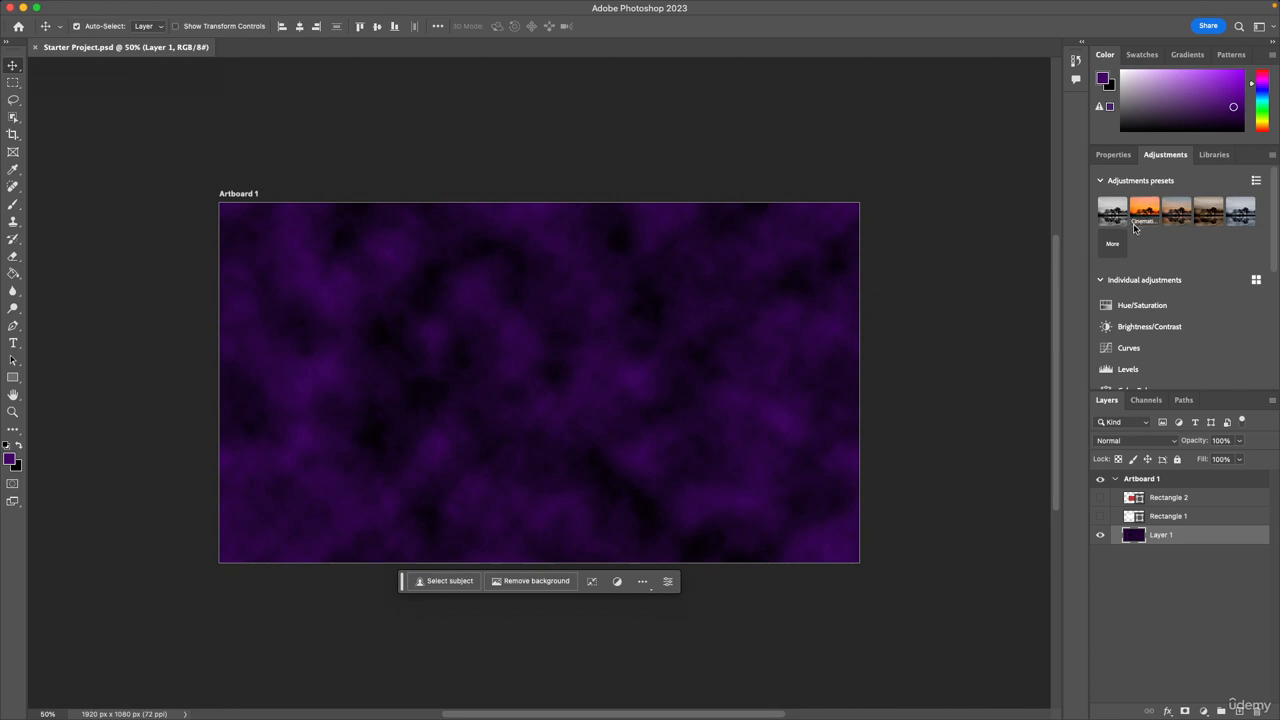
# Apply the Cinematic - Split Tone adjustment preset above Layer 1 and save the project.
pyautogui.moveTo(1136, 222)
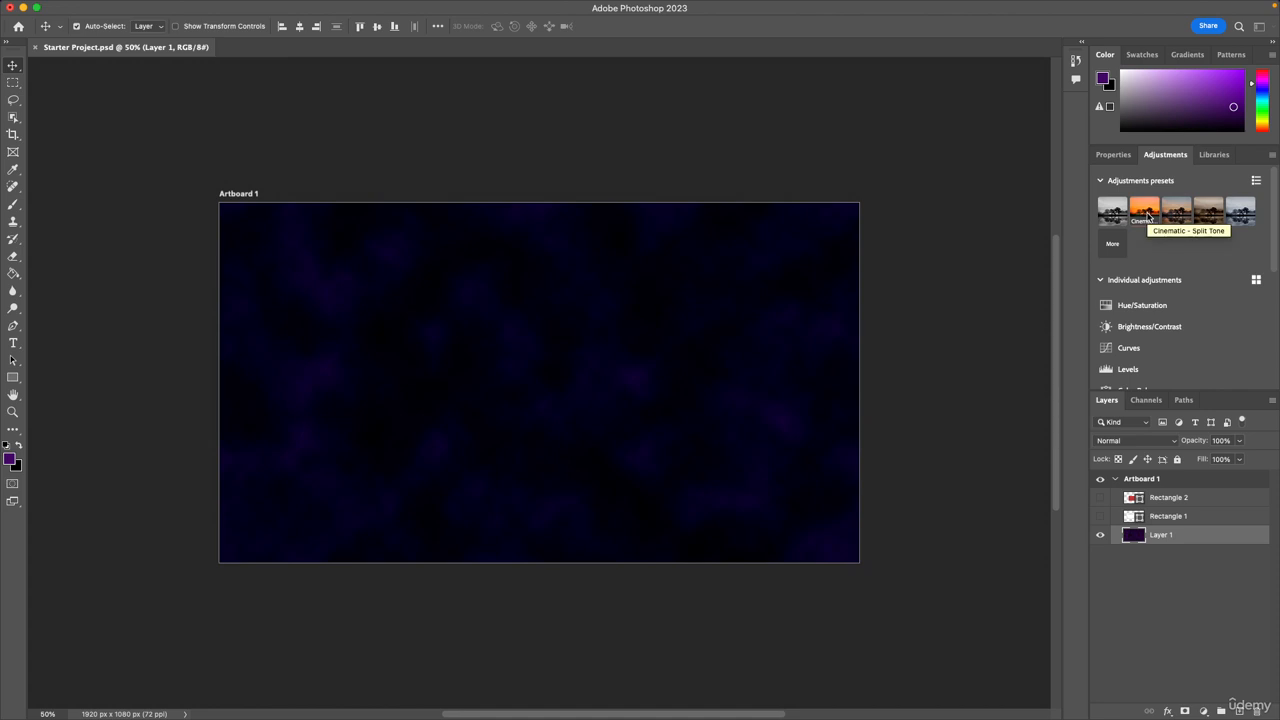
pyautogui.click(1145, 212)
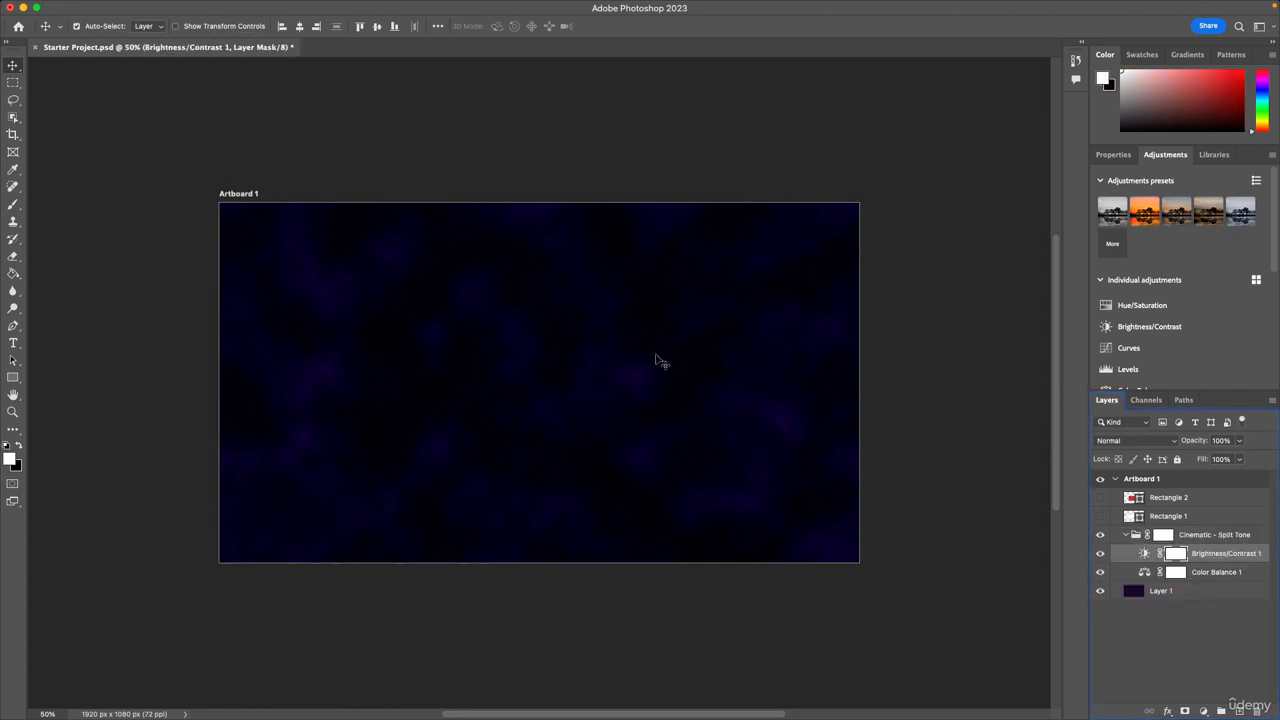
pyautogui.press('super+s')
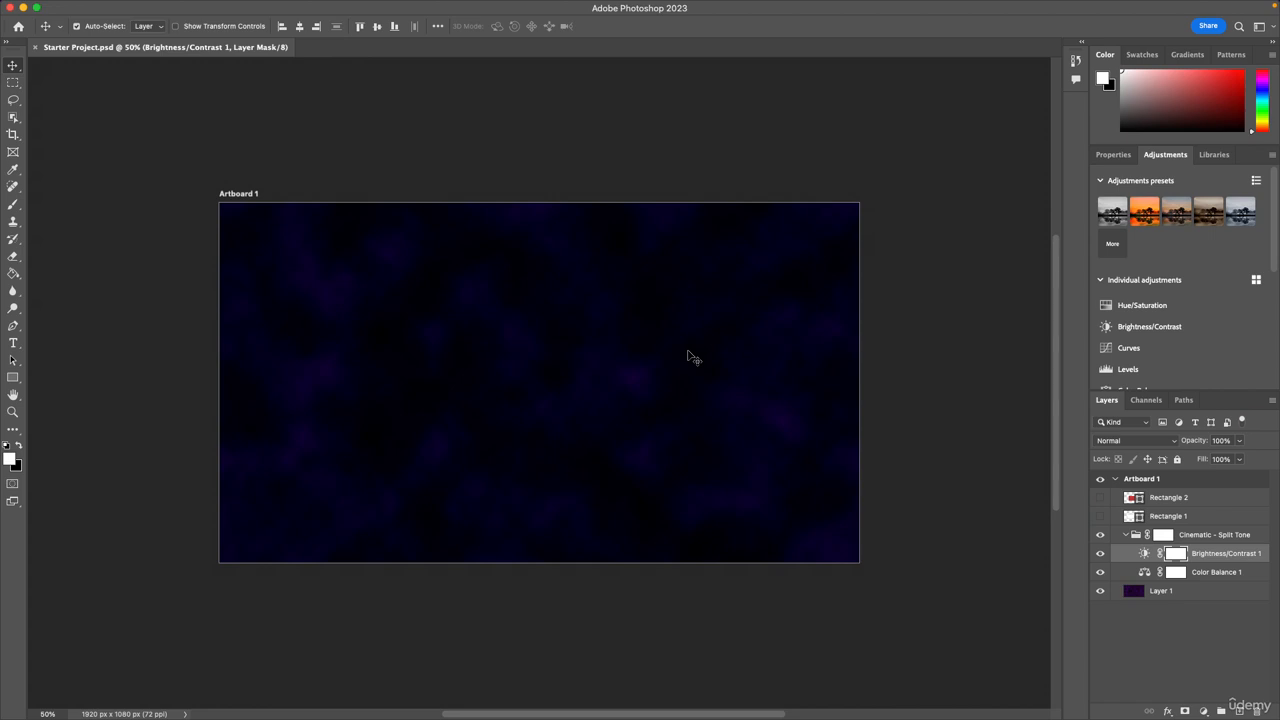
# Show the Brush Settings panel, activate the Brush tool and try a stroke on the Brightness/Contrast 1 mask.
pyautogui.moveTo(487, 29)
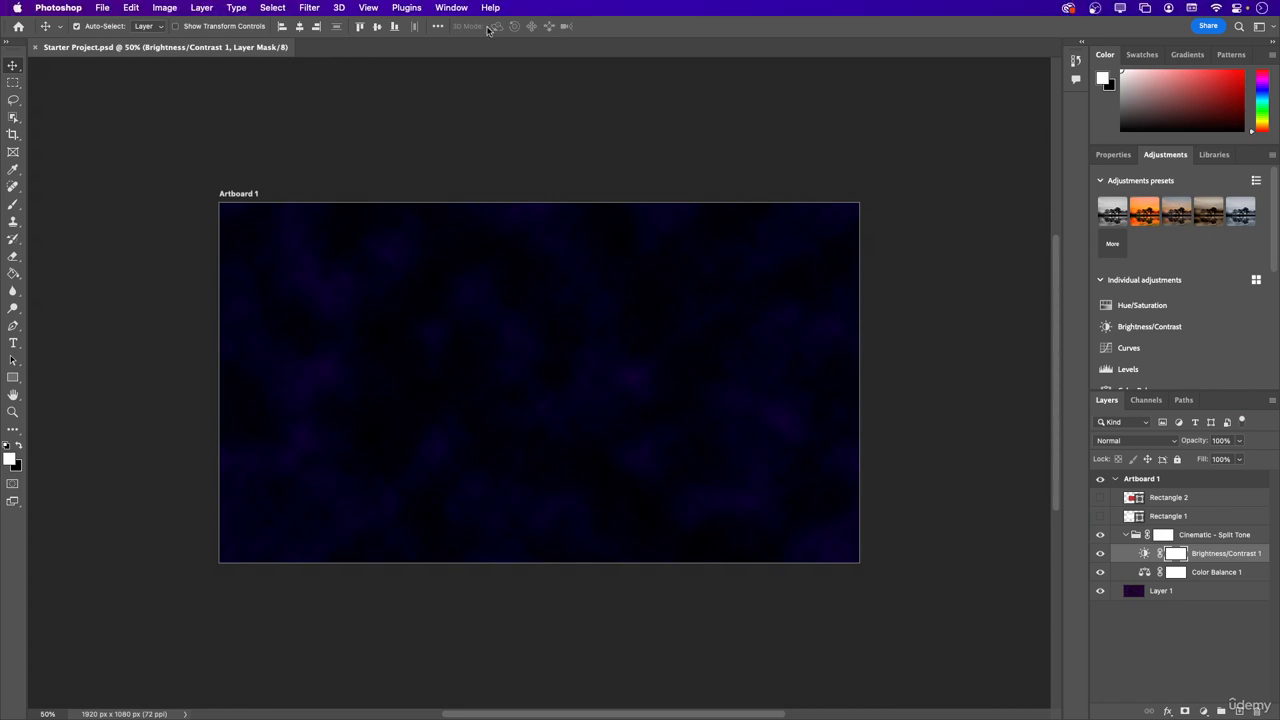
pyautogui.click(451, 7)
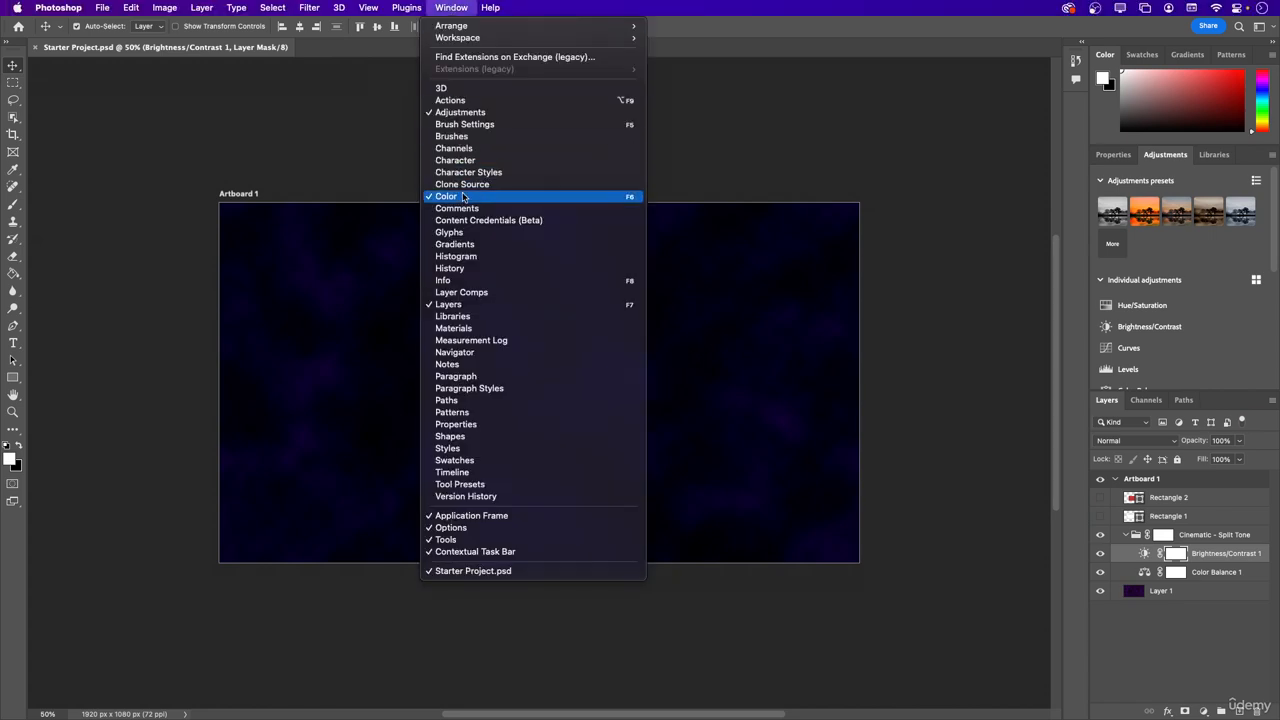
pyautogui.click(470, 124)
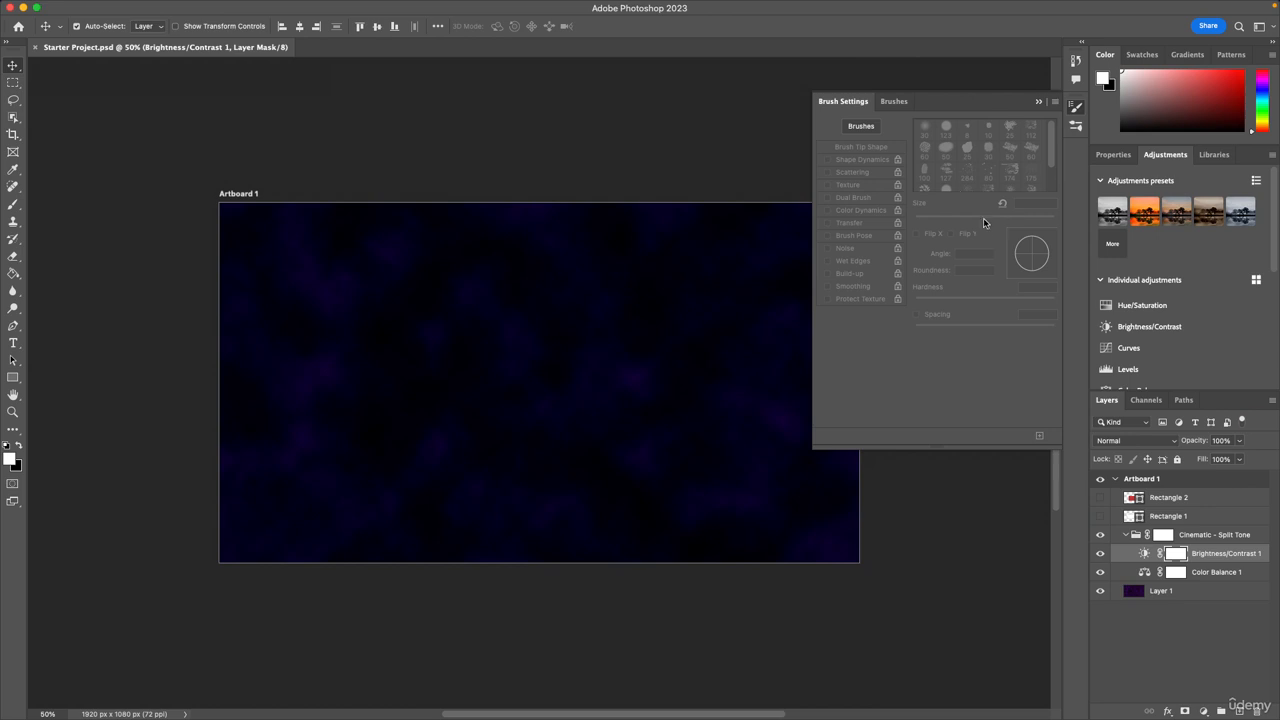
pyautogui.click(14, 205)
pyautogui.moveTo(456, 374); pyautogui.dragTo(496, 379)
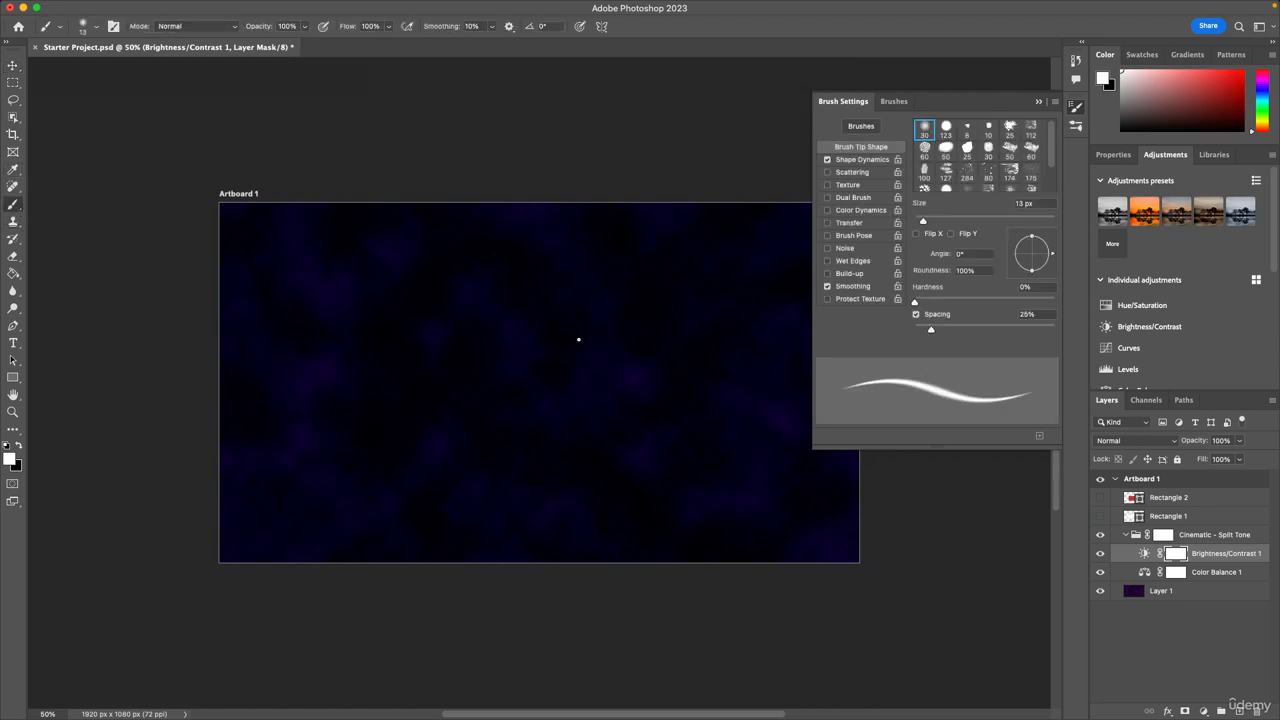
# Add a layer above Brightness/Contrast 1 and paint a looping 13 px line and long 50 px strokes across the artboard's upper part.
pyautogui.click(1253, 711)
pyautogui.moveTo(504, 363)
pyautogui.mouseDown()
pyautogui.moveTo(522, 396)
pyautogui.moveTo(686, 398)
pyautogui.moveTo(486, 418)
pyautogui.mouseUp()
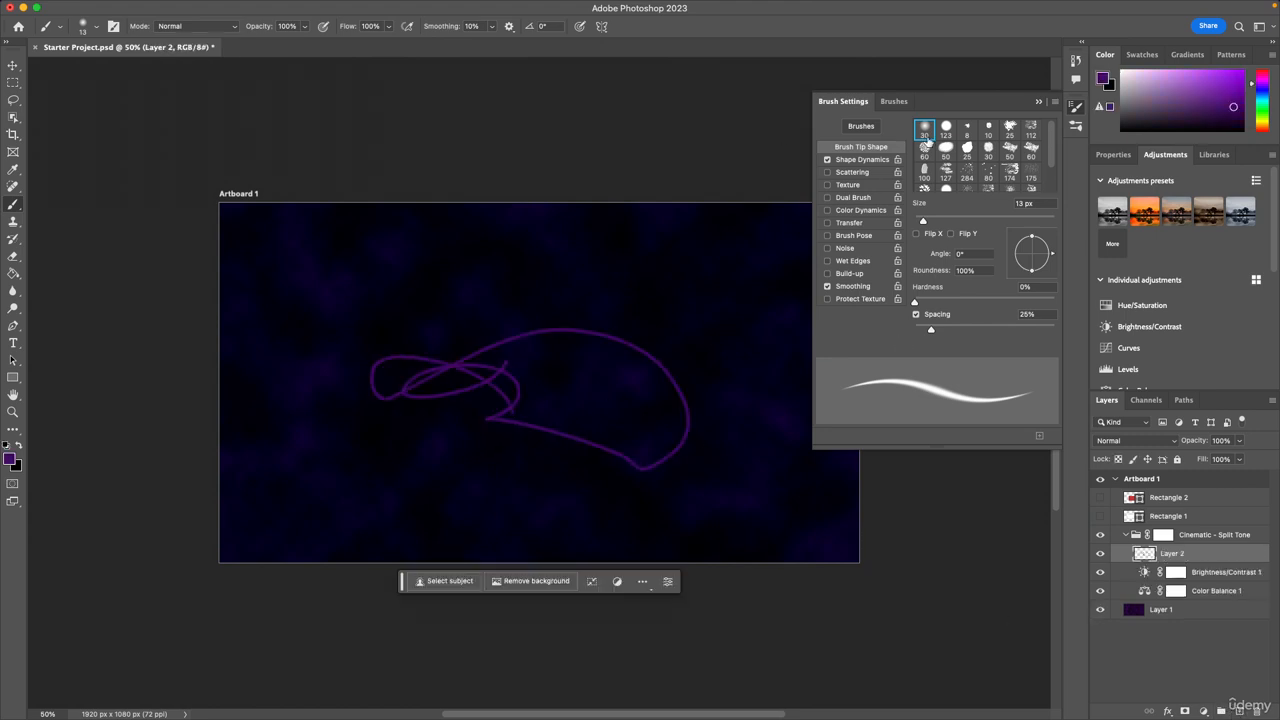
pyautogui.click(945, 148)
pyautogui.moveTo(569, 277); pyautogui.dragTo(292, 256)
pyautogui.moveTo(620, 289); pyautogui.dragTo(658, 292)
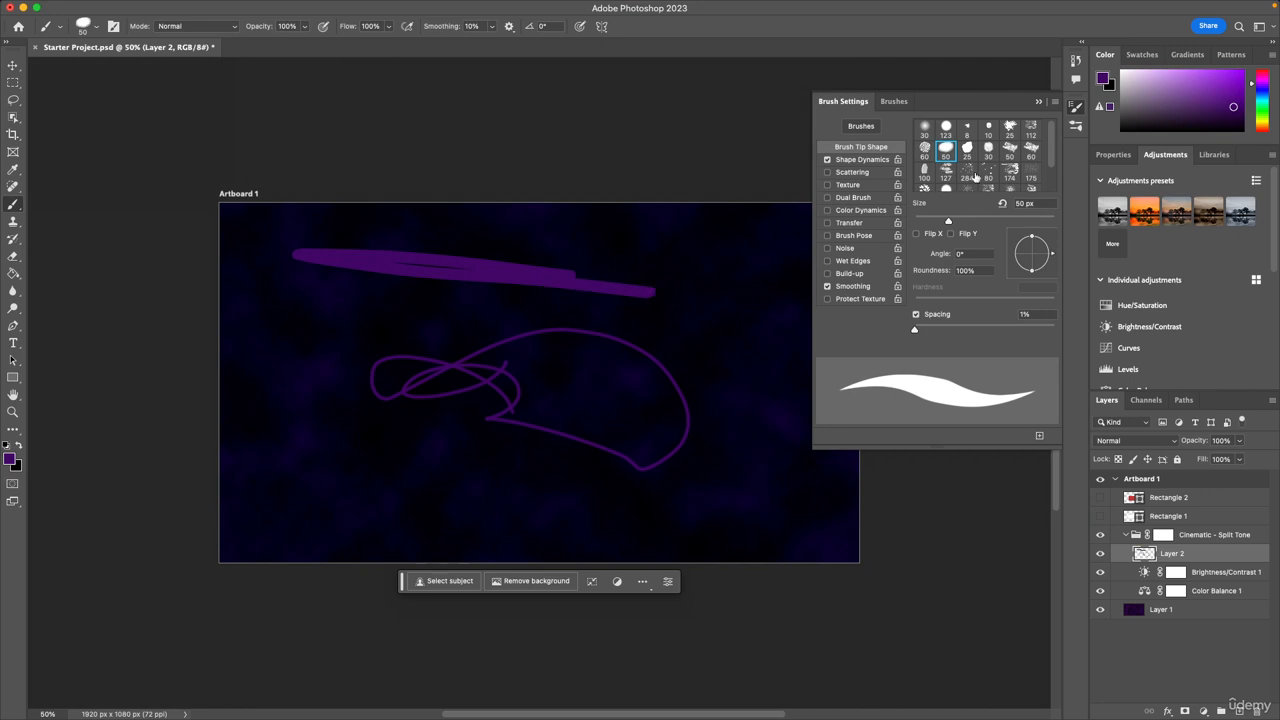
# Paint two strokes near the artboard's right edge with the 50 px angled tip, and two at its lower left with the 60 px tip.
pyautogui.click(1010, 150)
pyautogui.moveTo(724, 236); pyautogui.dragTo(770, 378)
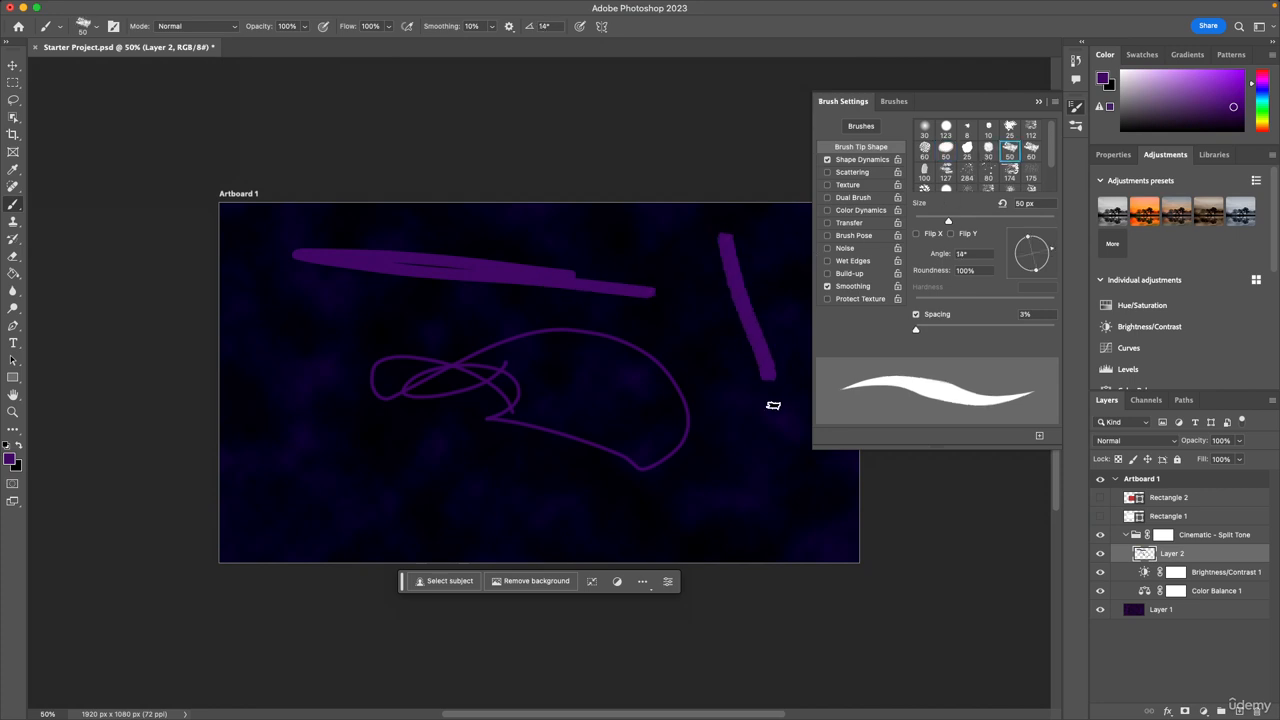
pyautogui.moveTo(764, 436); pyautogui.dragTo(740, 474)
pyautogui.click(1031, 150)
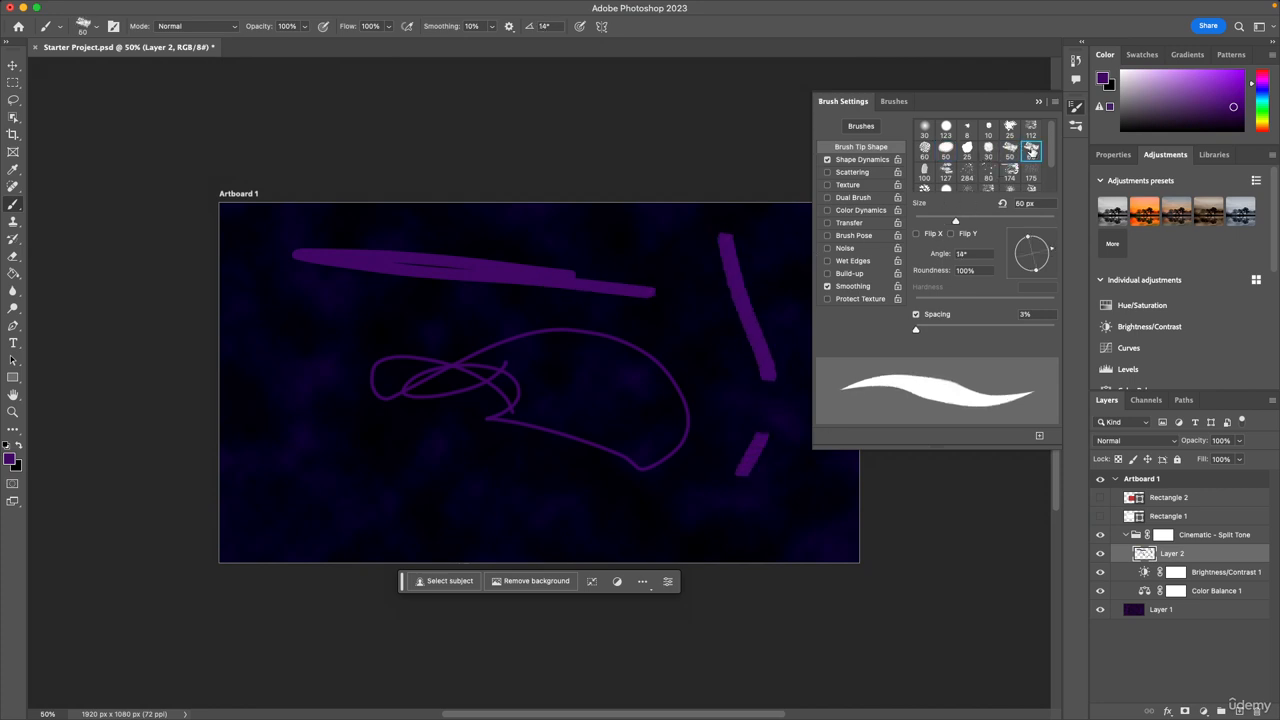
pyautogui.moveTo(545, 493); pyautogui.dragTo(388, 481)
pyautogui.moveTo(301, 381); pyautogui.dragTo(318, 464)
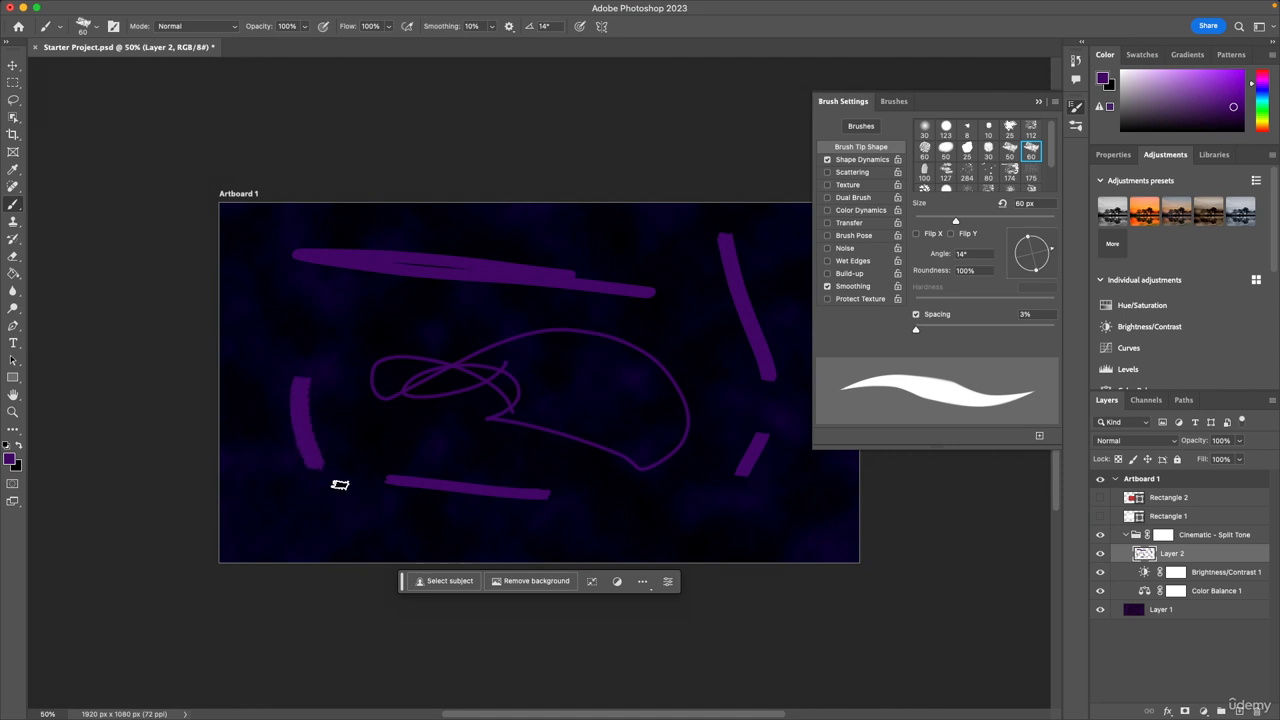
# Paint rough strokes through the middle and along the lower part of the artboard with the 174 px textured brush tip.
pyautogui.click(1010, 172)
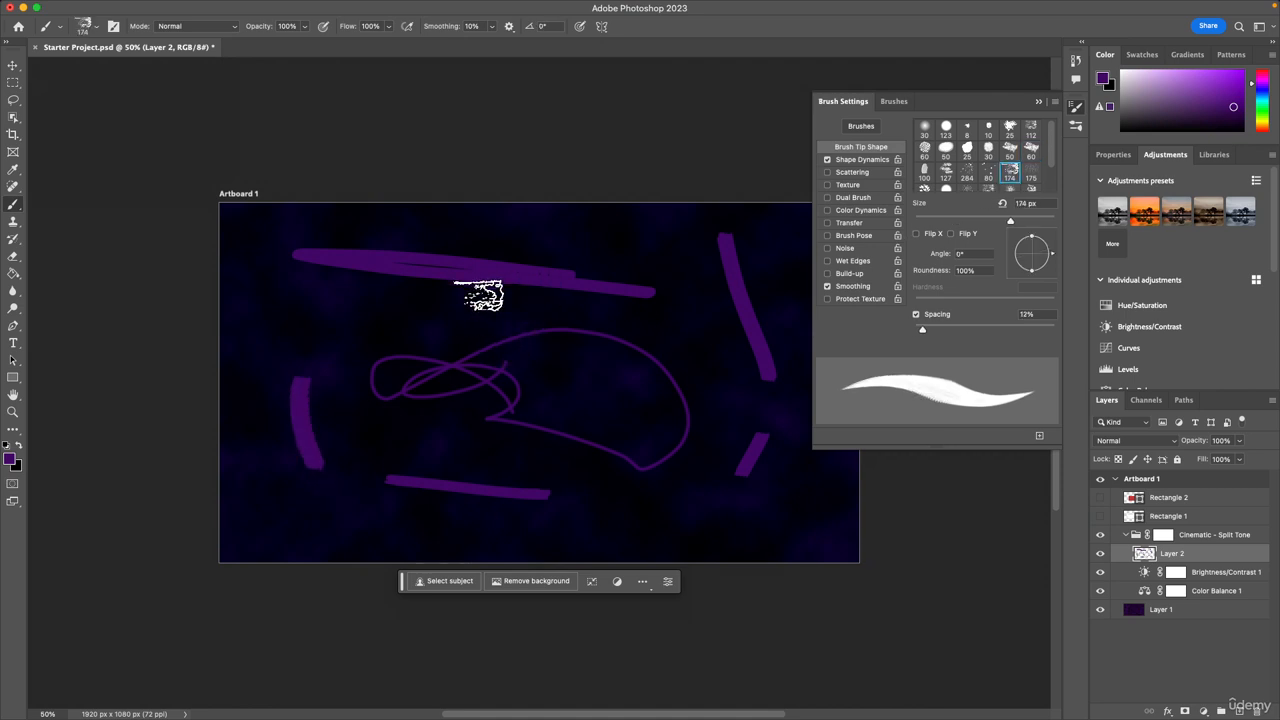
pyautogui.moveTo(336, 312); pyautogui.dragTo(568, 328)
pyautogui.moveTo(600, 380); pyautogui.dragTo(595, 465)
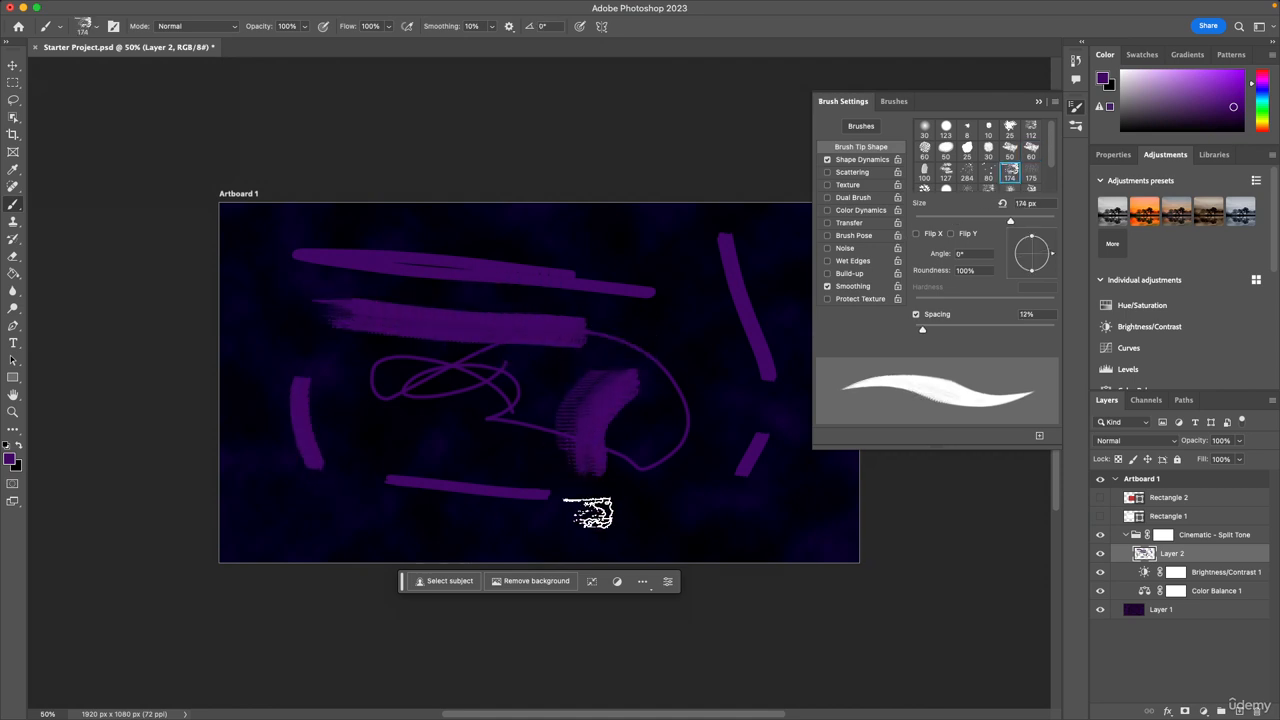
pyautogui.moveTo(591, 514); pyautogui.dragTo(646, 526)
pyautogui.moveTo(752, 540); pyautogui.dragTo(768, 538)
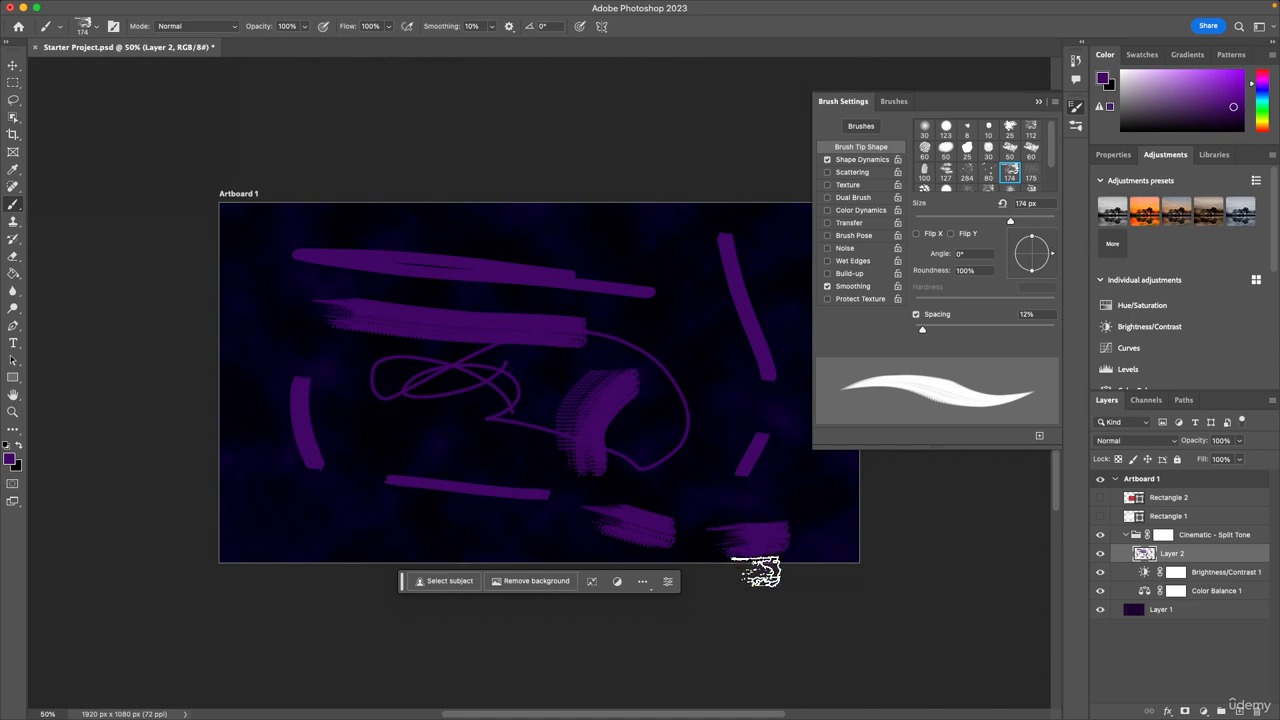
pyautogui.moveTo(543, 537)
pyautogui.mouseDown()
pyautogui.moveTo(276, 526)
pyautogui.moveTo(393, 514)
pyautogui.moveTo(293, 497)
pyautogui.mouseUp()
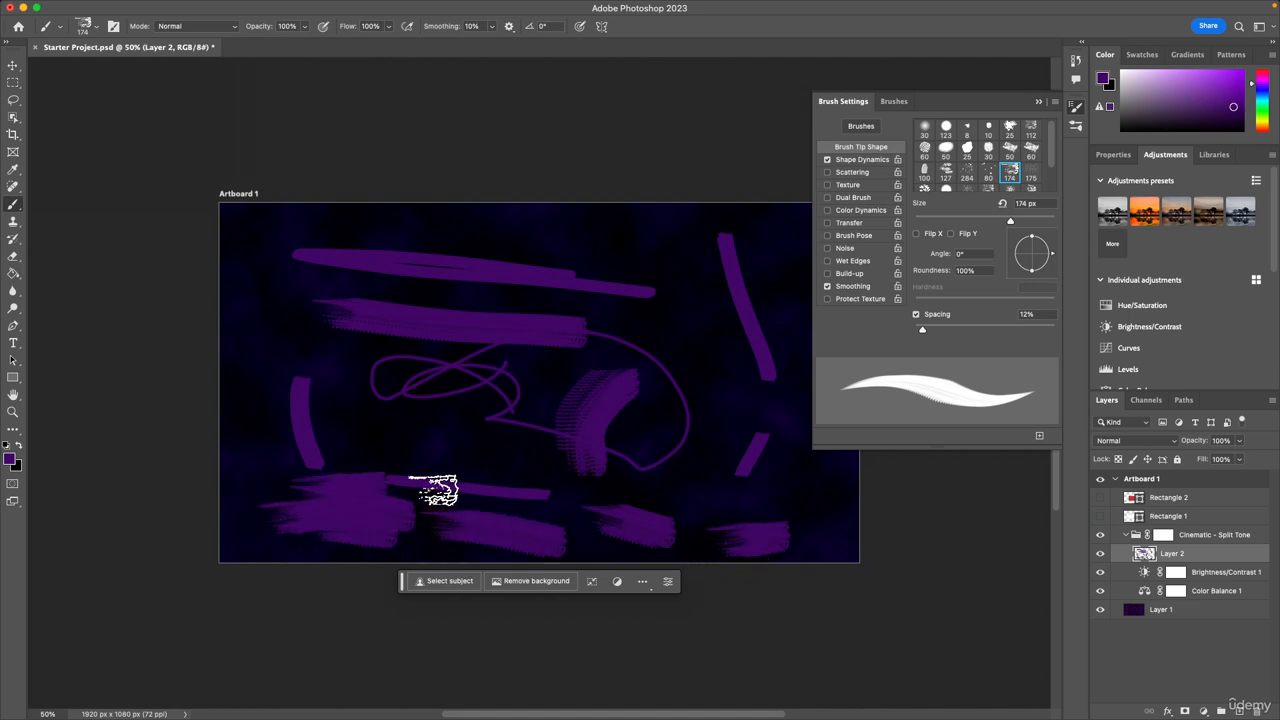
pyautogui.moveTo(434, 491); pyautogui.dragTo(186, 480)
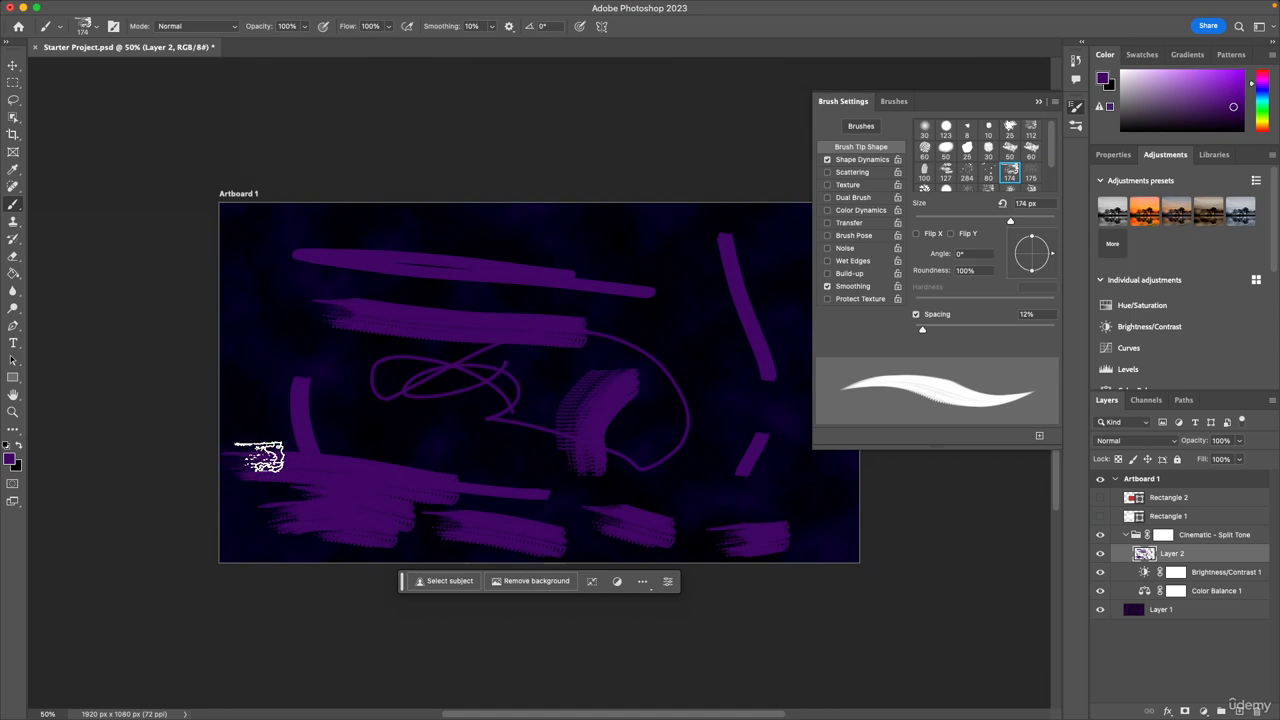
# Hide the Brush Settings panel.
pyautogui.moveTo(368, 5)
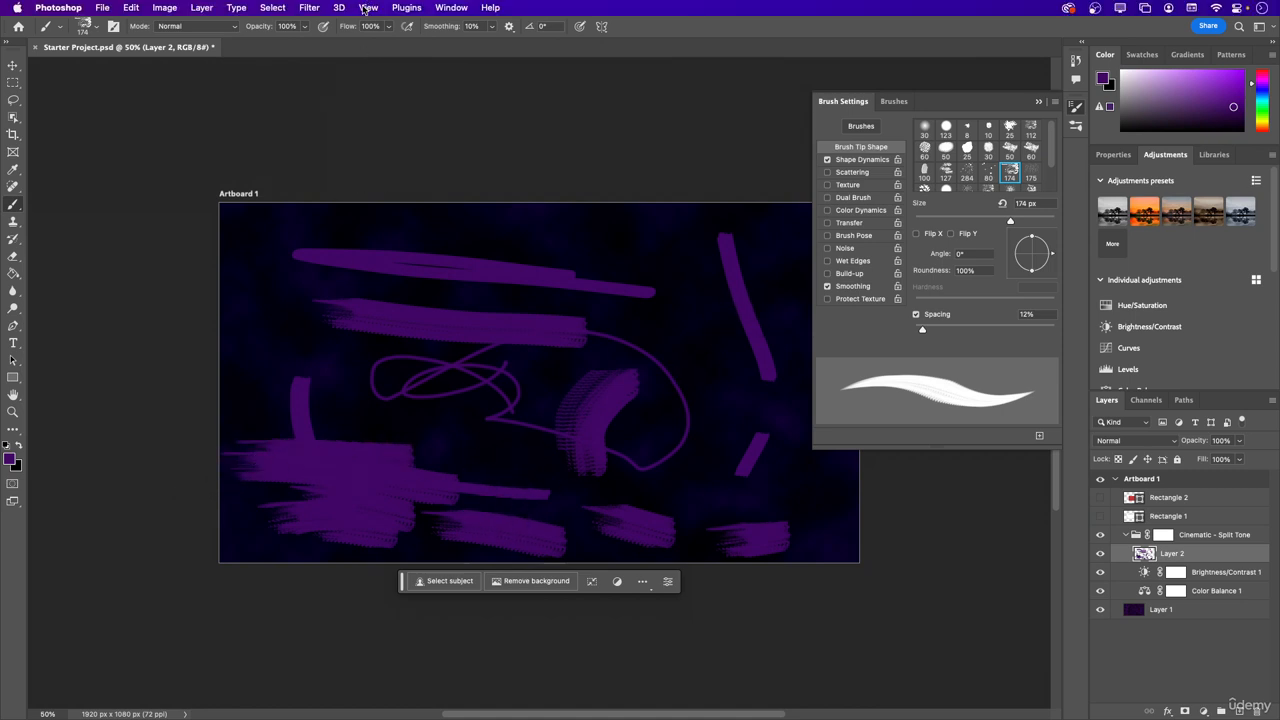
pyautogui.click(447, 5)
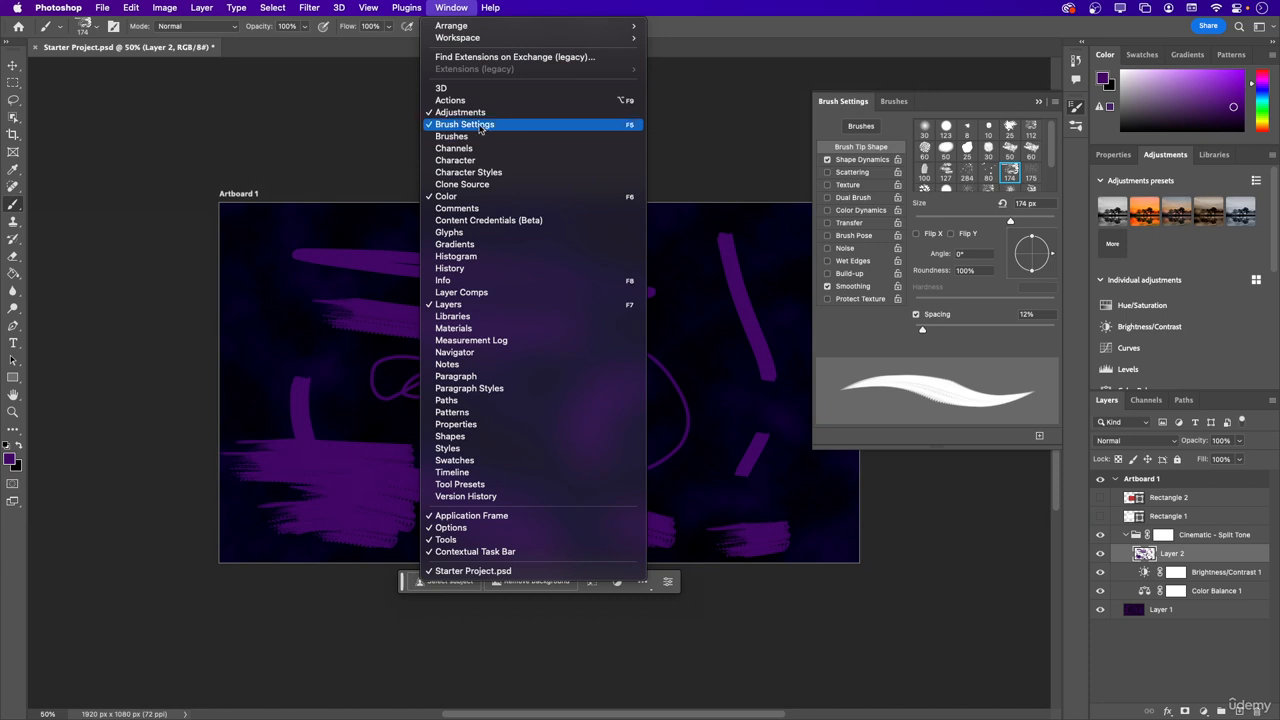
pyautogui.click(479, 125)
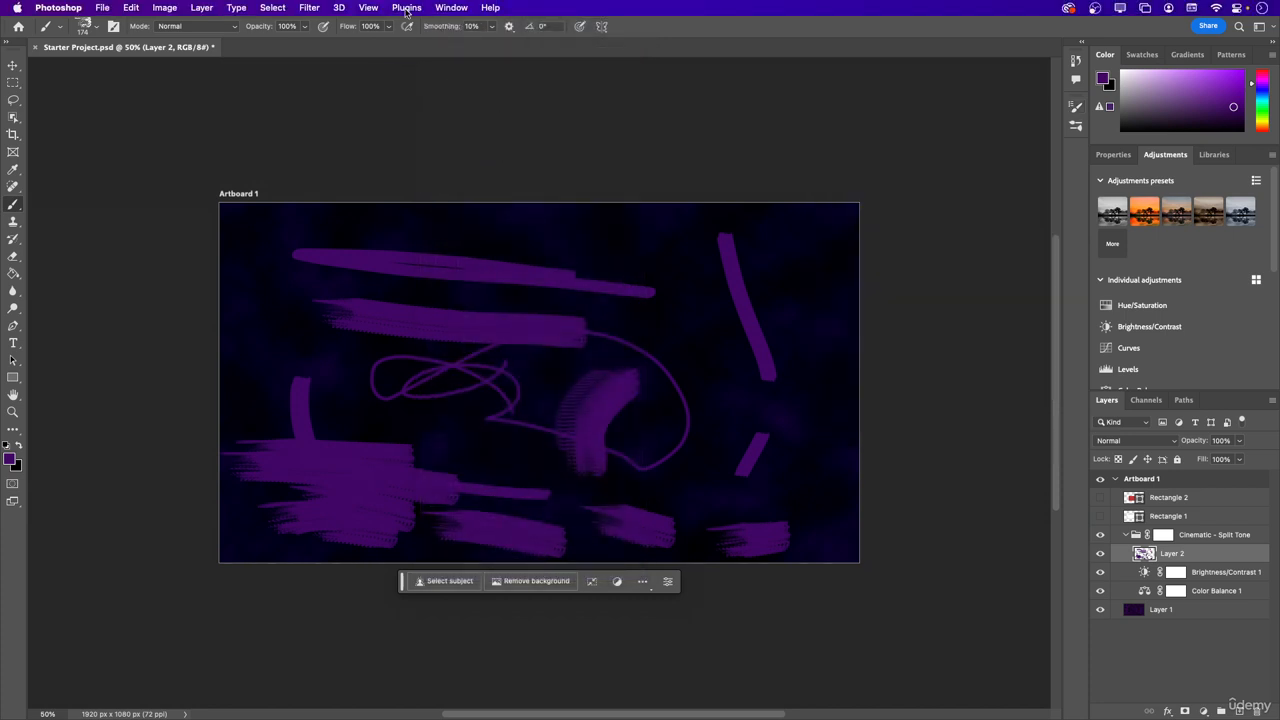
# View the document's color channels, return to the layer list and hide the painted Layer 2.
pyautogui.click(450, 8)
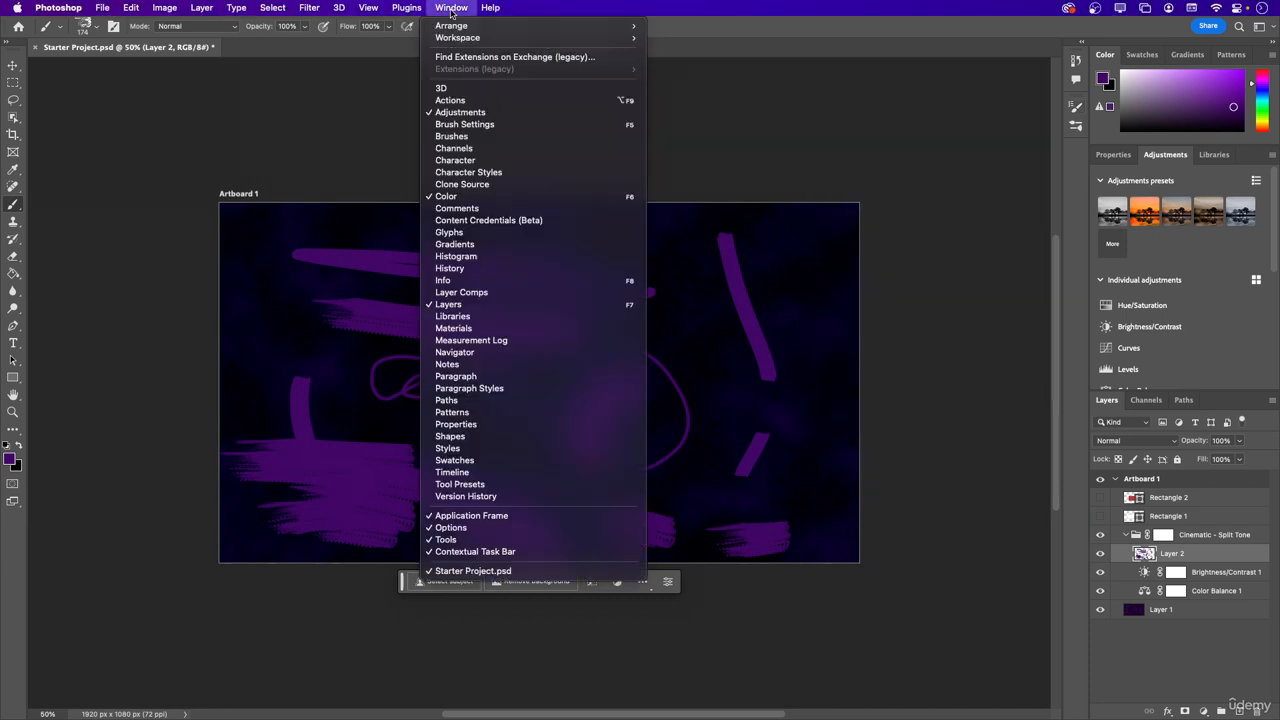
pyautogui.click(486, 152)
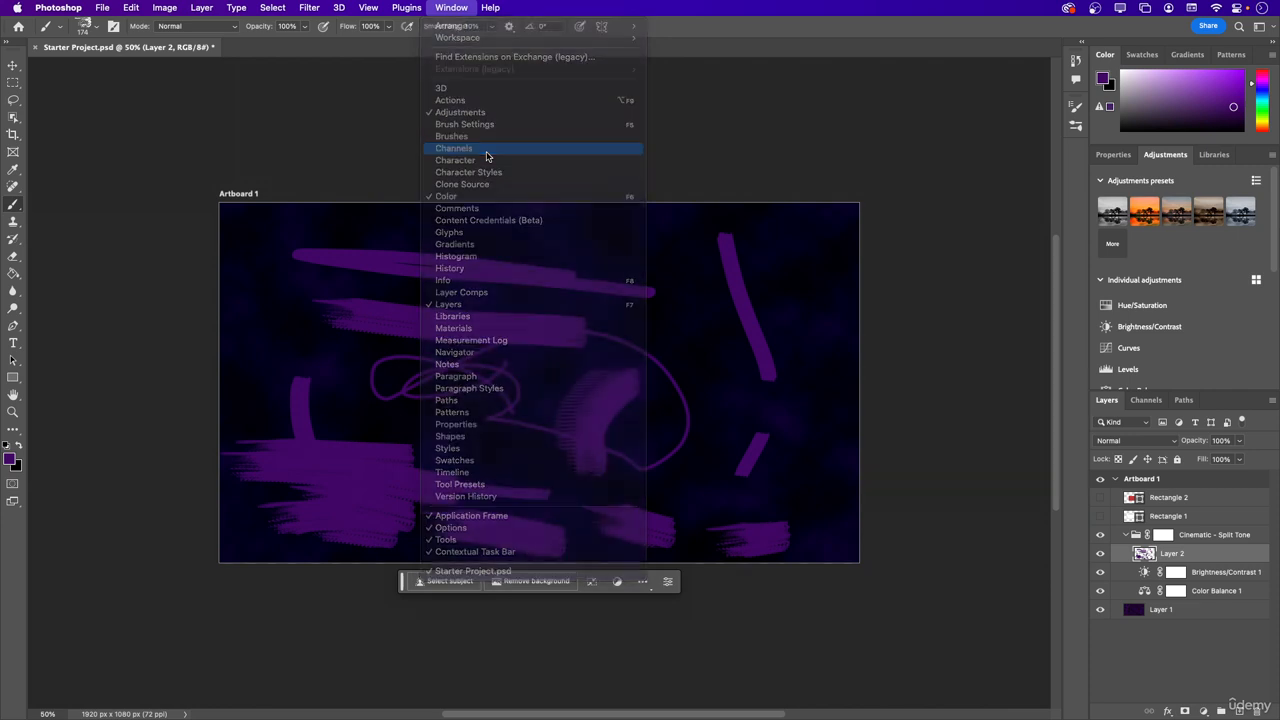
pyautogui.click(1107, 400)
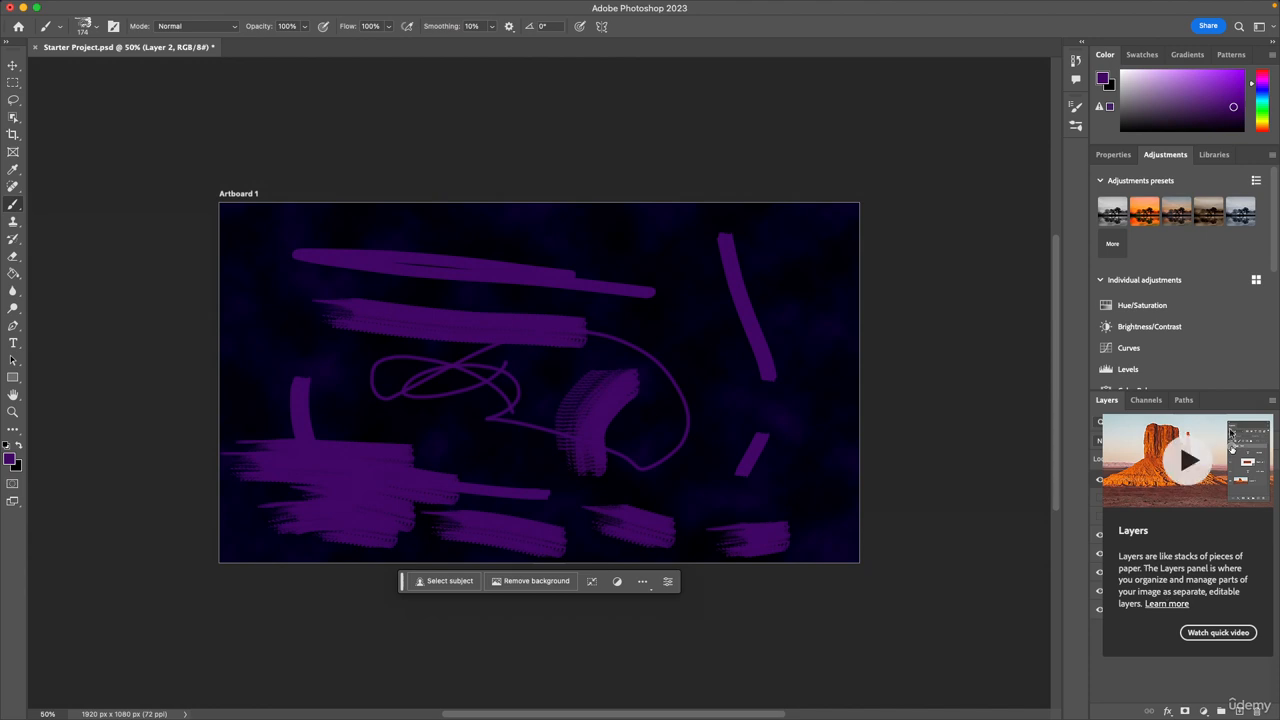
pyautogui.click(1100, 555)
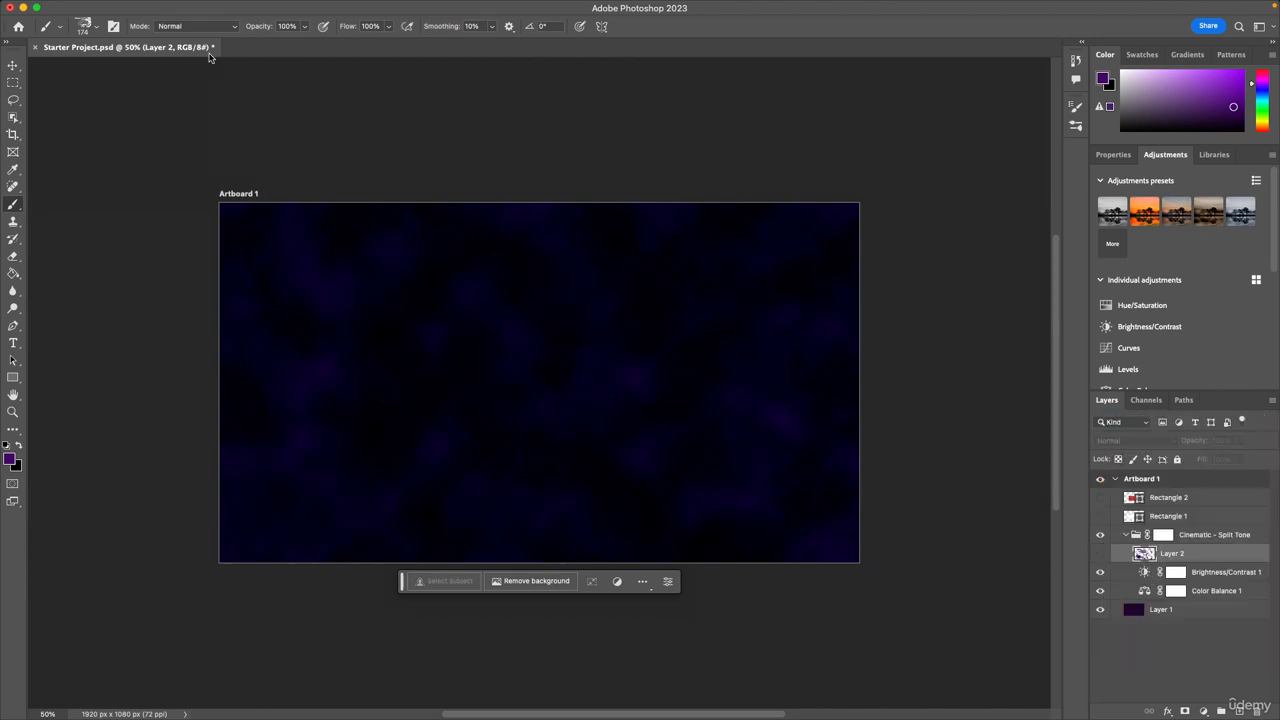
# Save the Starter Project.psd document.
pyautogui.click(104, 12)
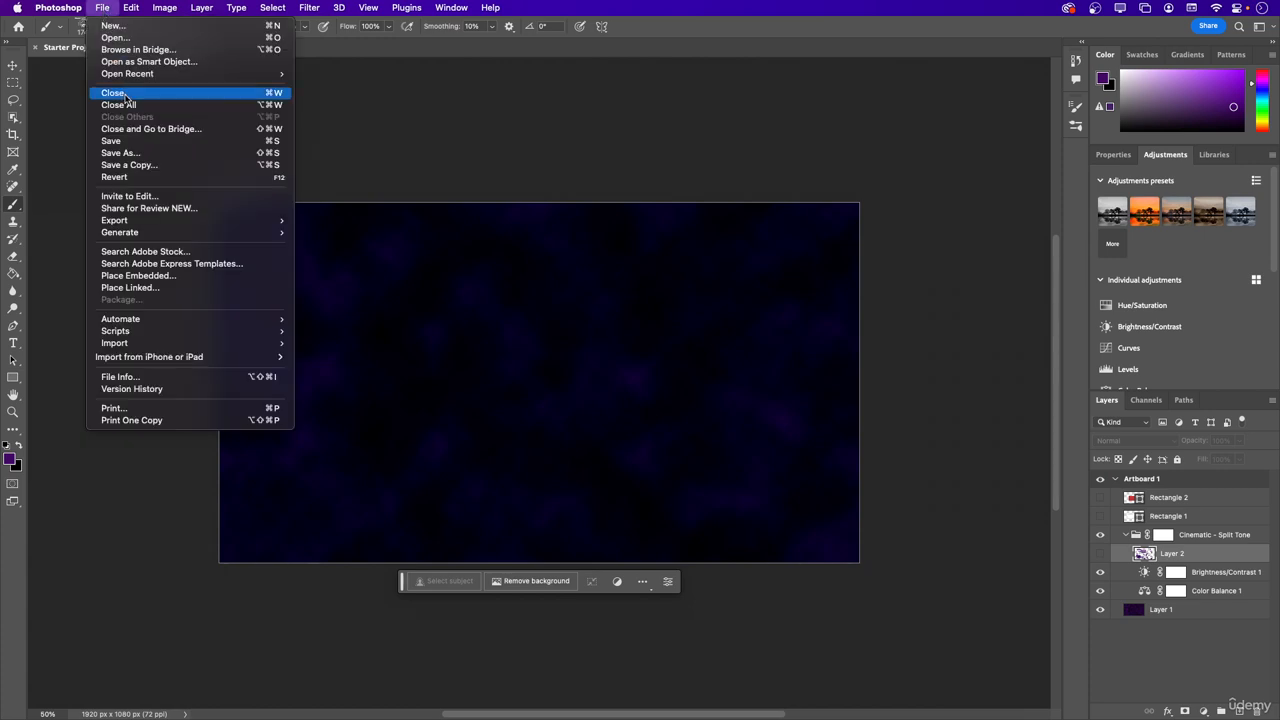
pyautogui.click(120, 133)
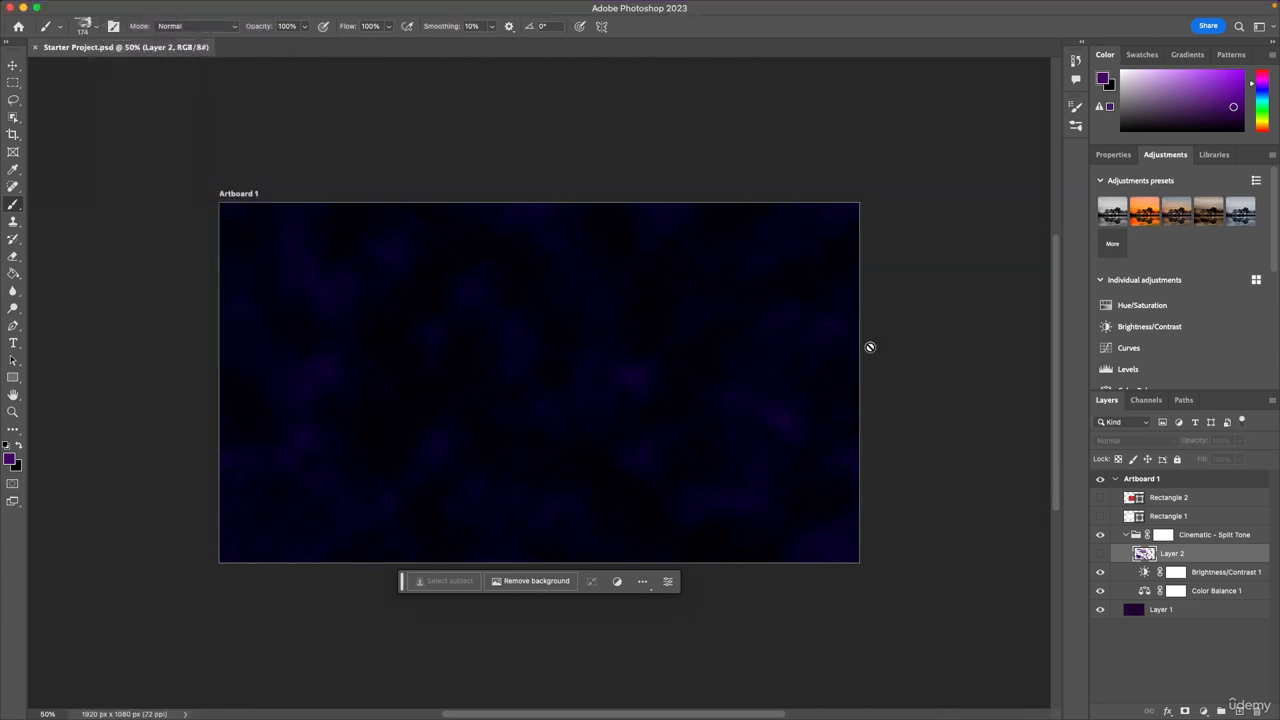
# Inspect the foreground color's RGB values in the Color Picker alongside the document's channel list, and cancel the picker.
pyautogui.click(1103, 79)
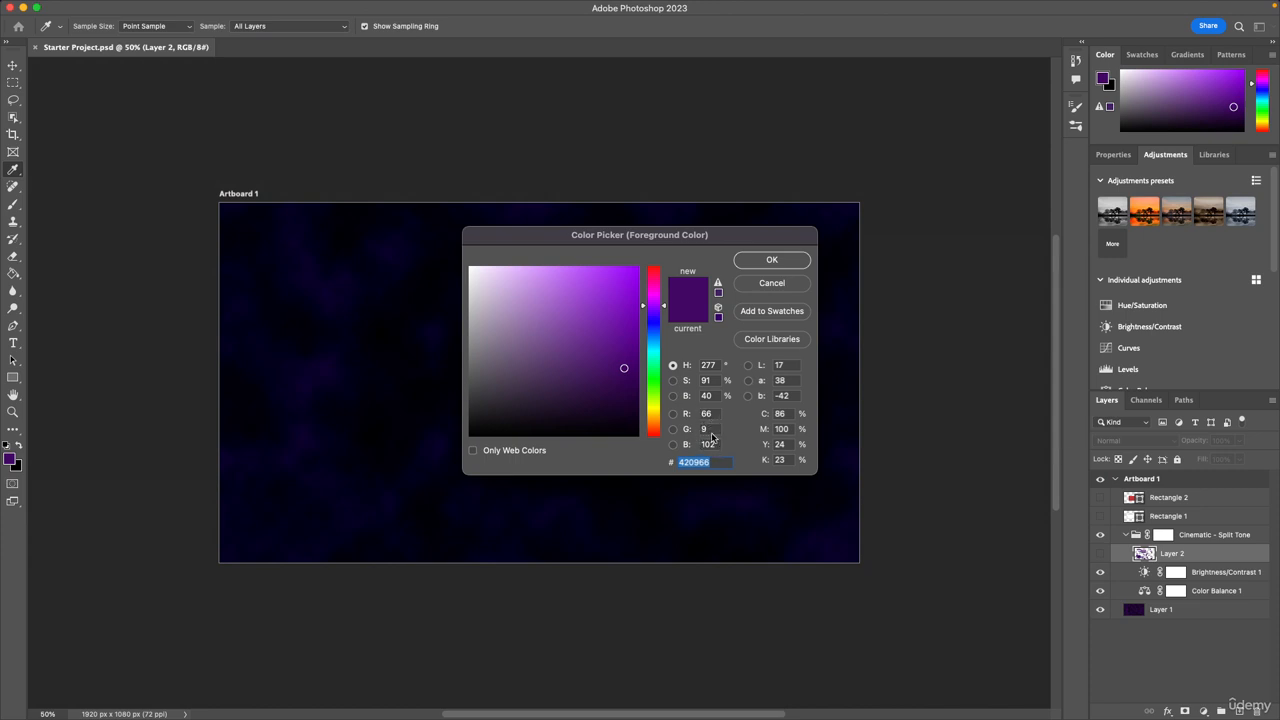
pyautogui.click(1143, 402)
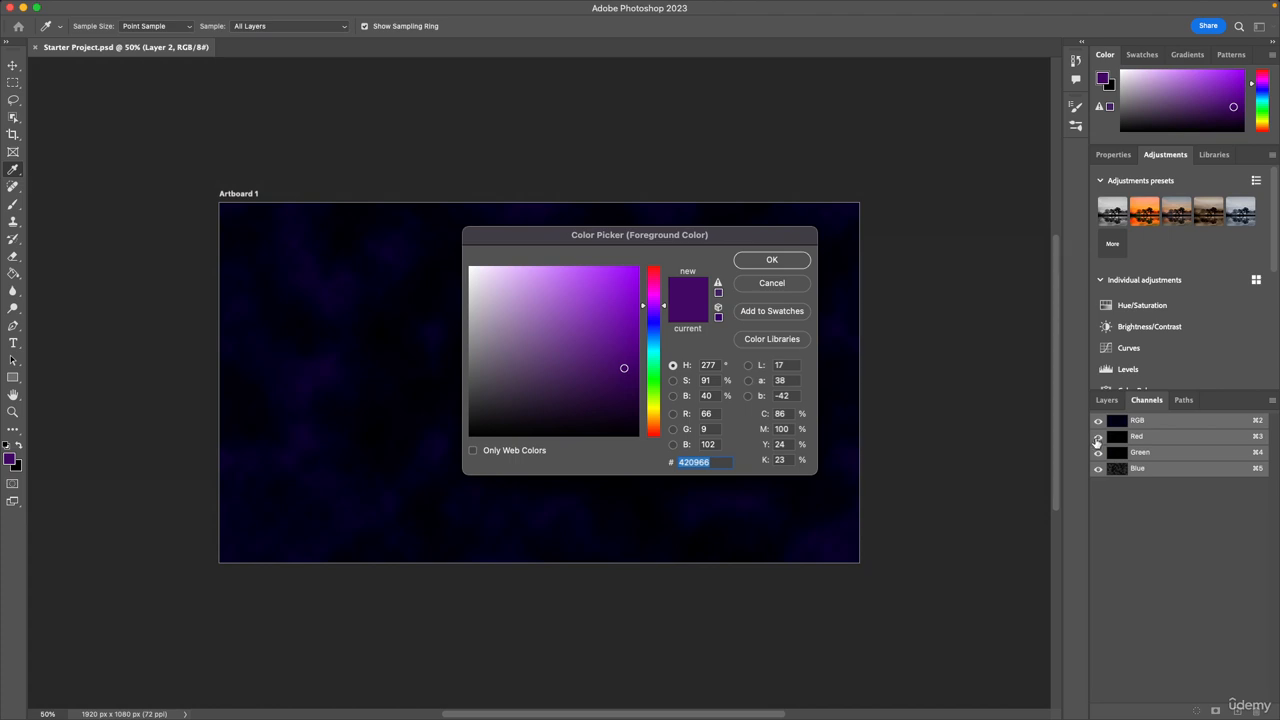
pyautogui.click(789, 288)
# Toggle the visibility of the Red, Green and Blue channels to compare them on the artboard, and restore all of them.
pyautogui.click(1098, 452)
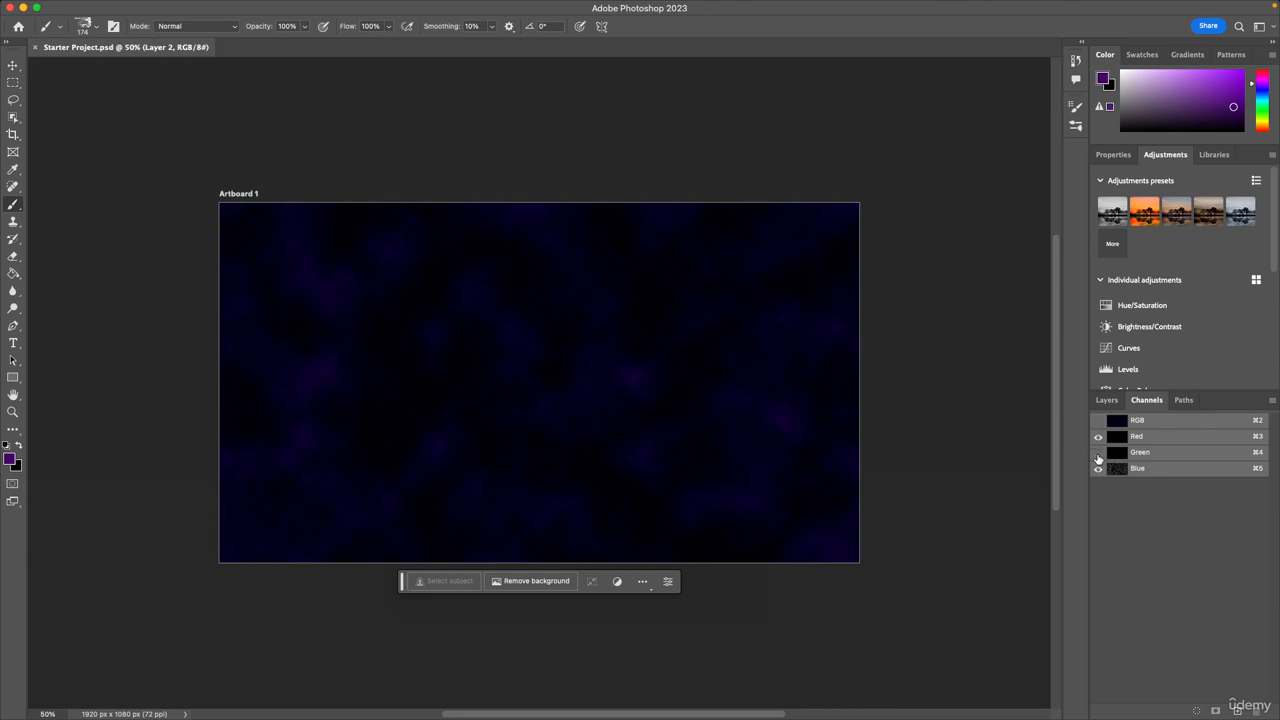
pyautogui.click(1098, 436)
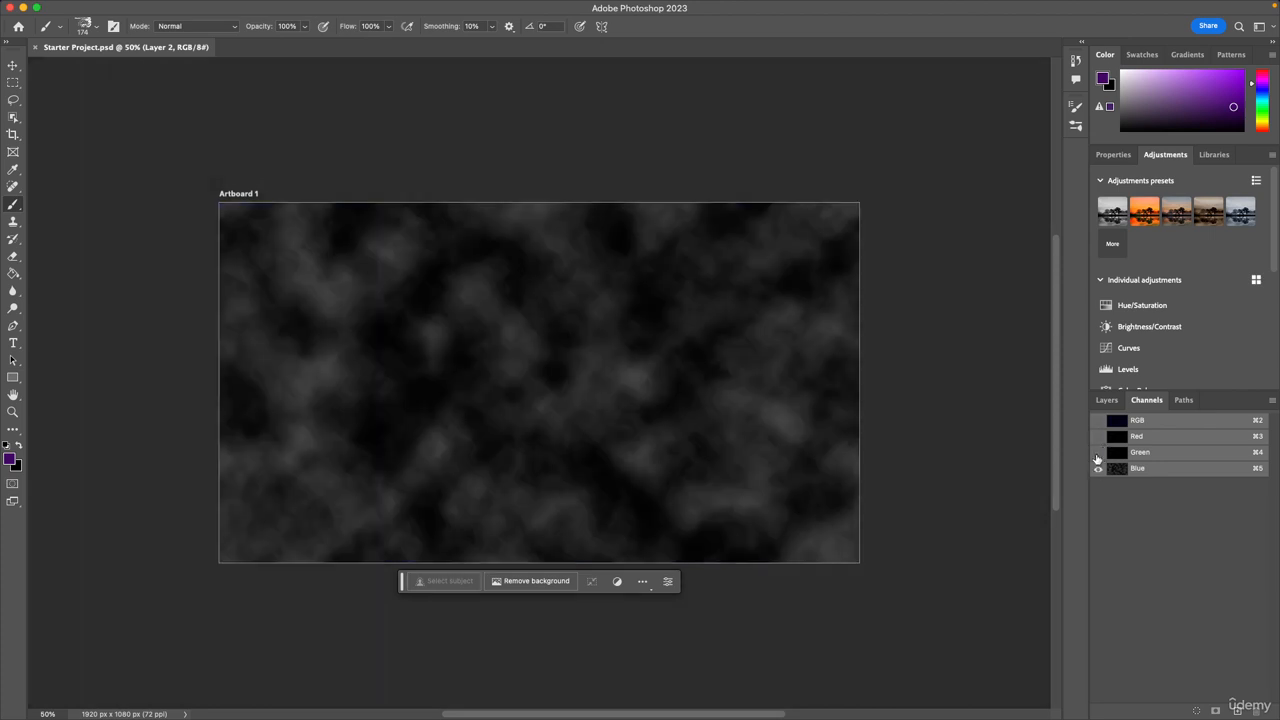
pyautogui.click(1098, 436)
pyautogui.click(1098, 468)
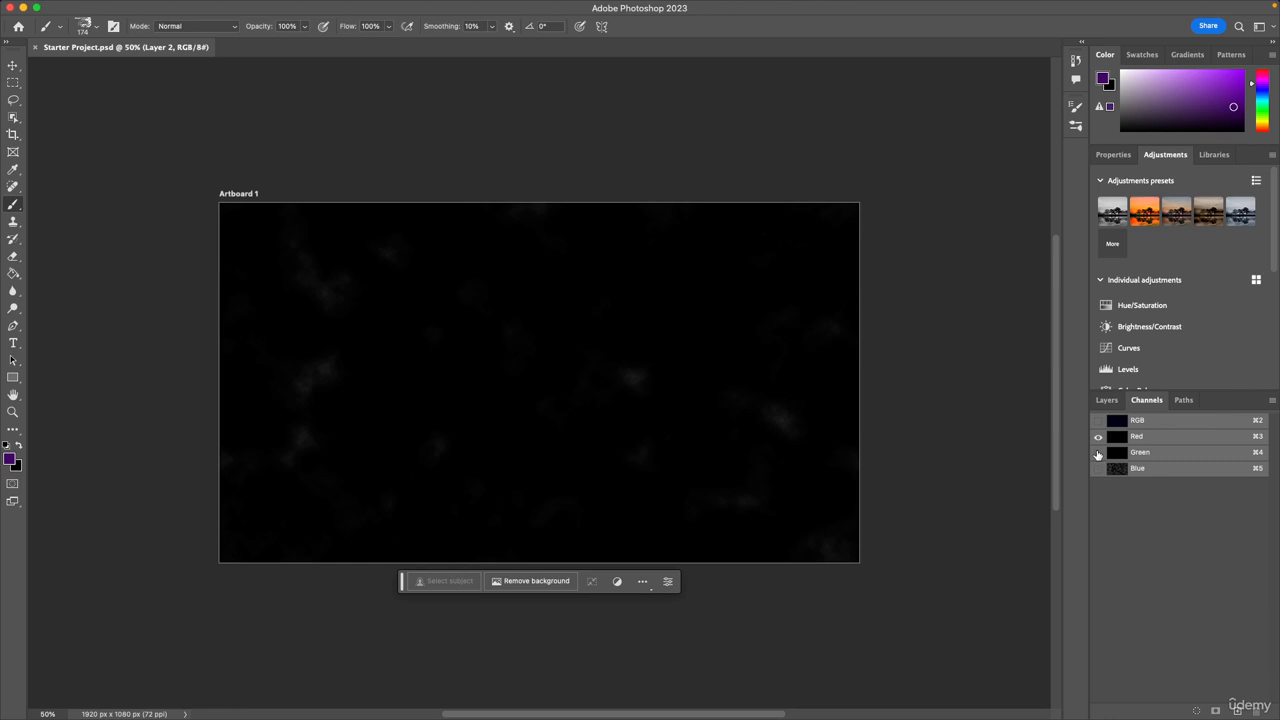
pyautogui.click(1098, 452)
pyautogui.click(1098, 436)
pyautogui.click(1098, 468)
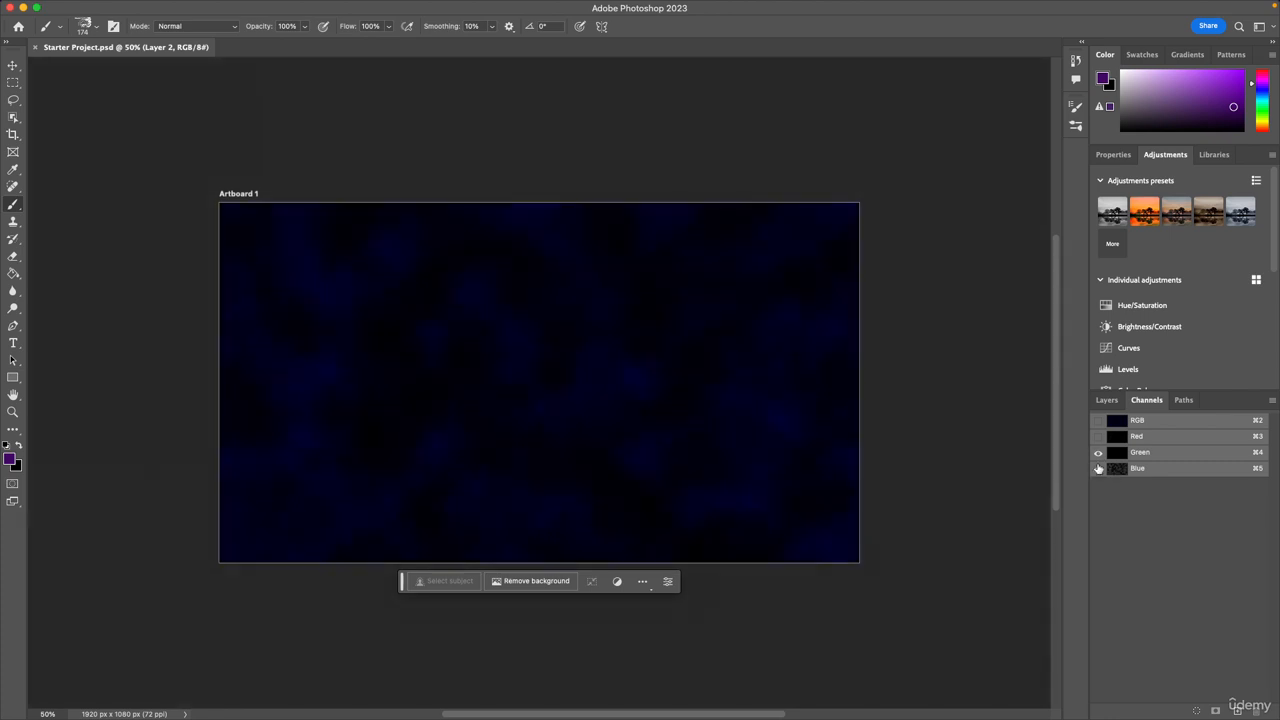
pyautogui.click(1097, 453)
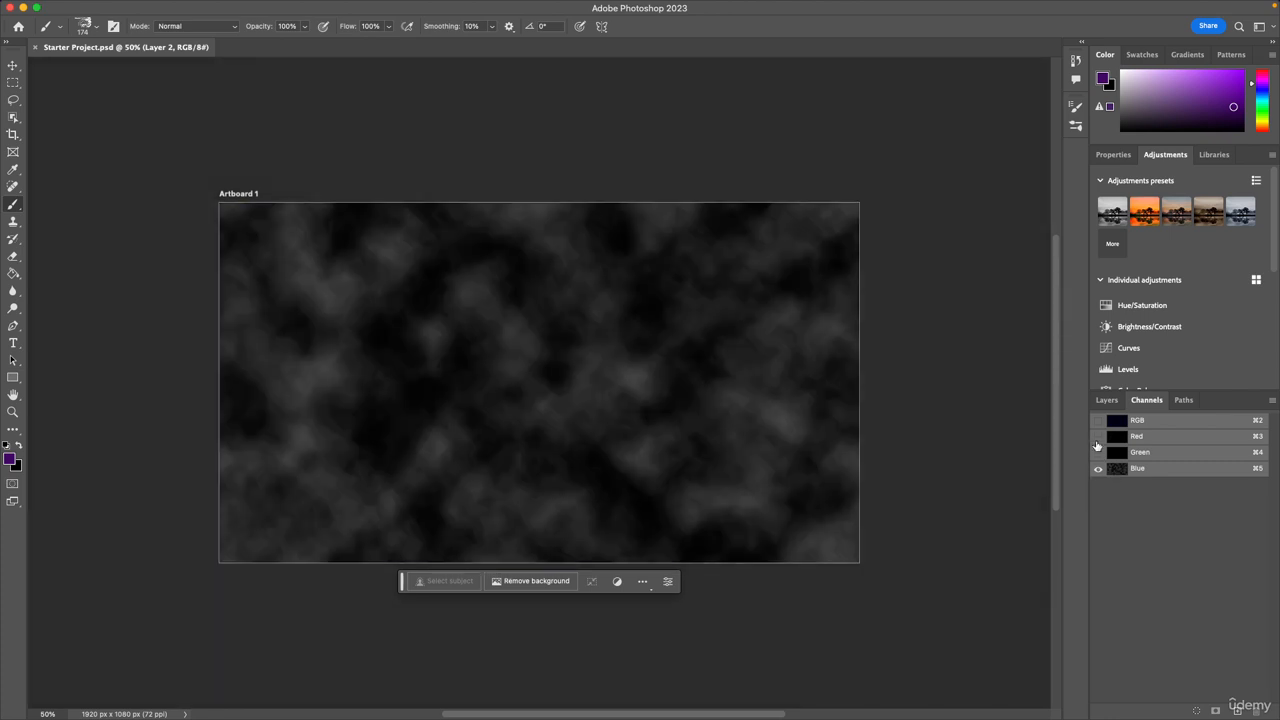
pyautogui.click(1098, 436)
pyautogui.click(1098, 453)
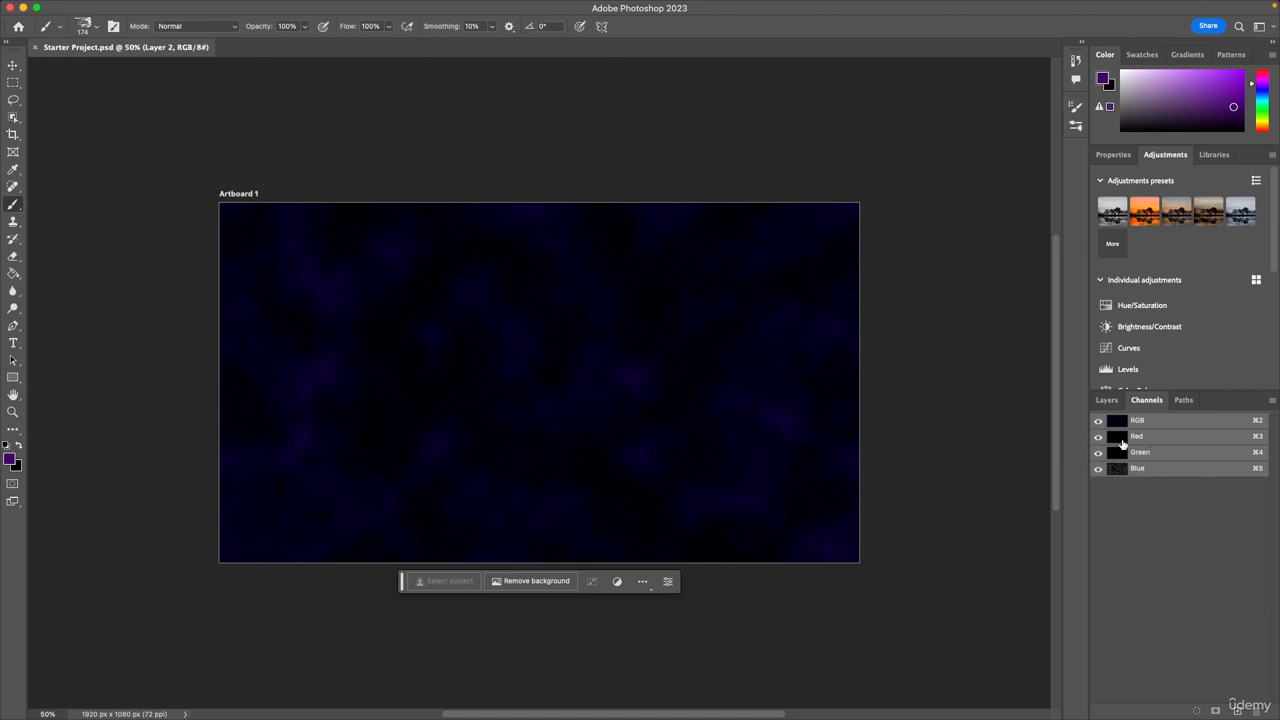
# Check the foreground color's red, green and blue values in the Color Picker again, cancel it and return to the Brush tool.
pyautogui.click(1106, 79)
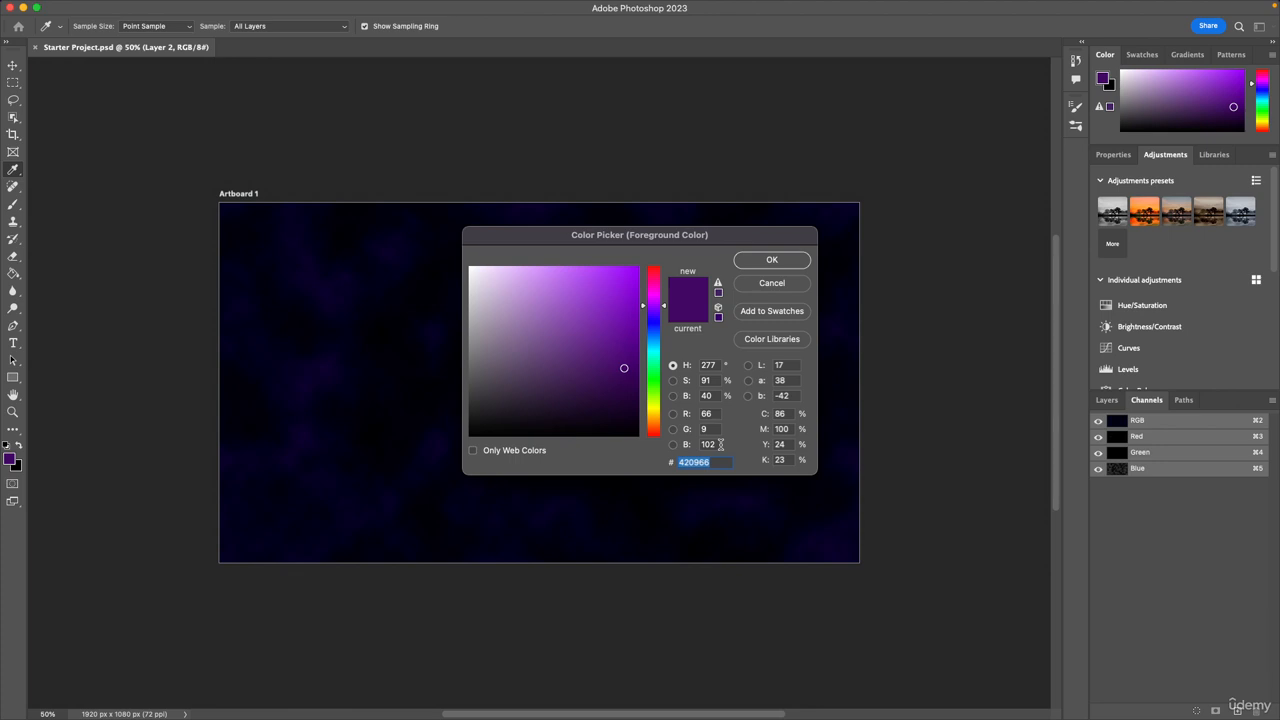
pyautogui.click(797, 286)
pyautogui.press('b')
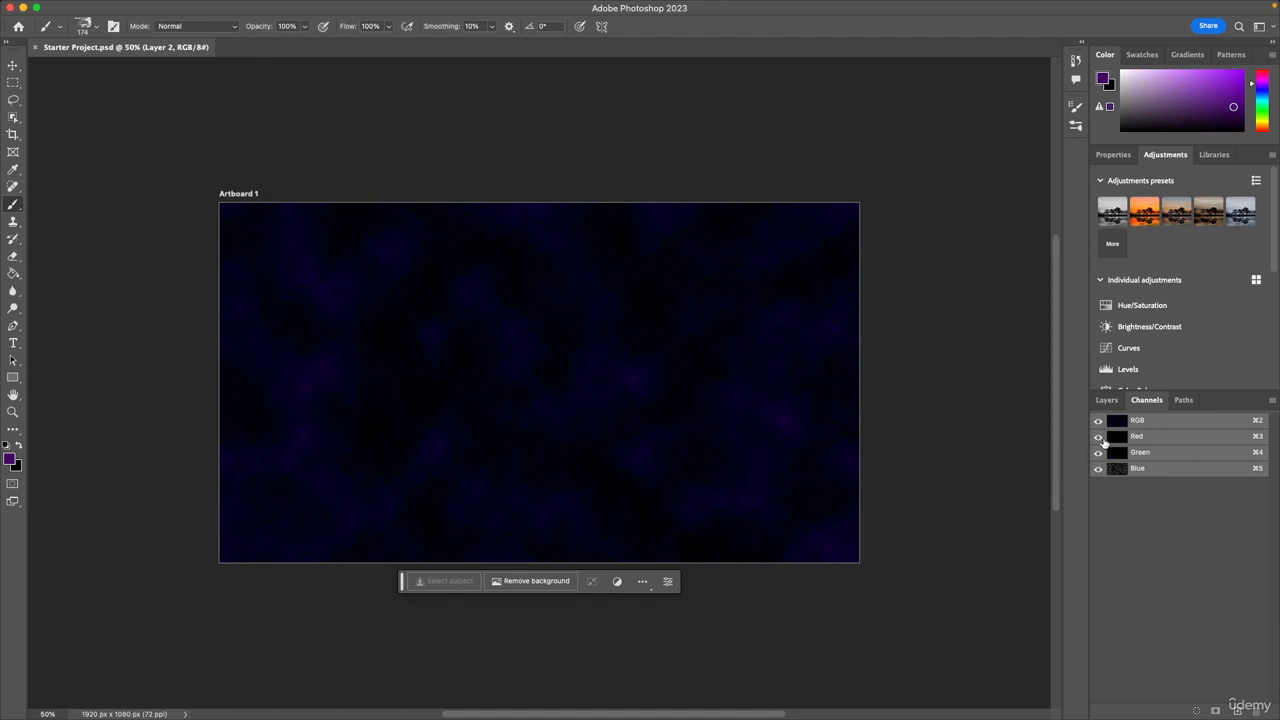
# Isolate the Blue channel by hiding Red and Green, restore both, and check the layer list before returning to the channels.
pyautogui.click(1100, 437)
pyautogui.click(1098, 453)
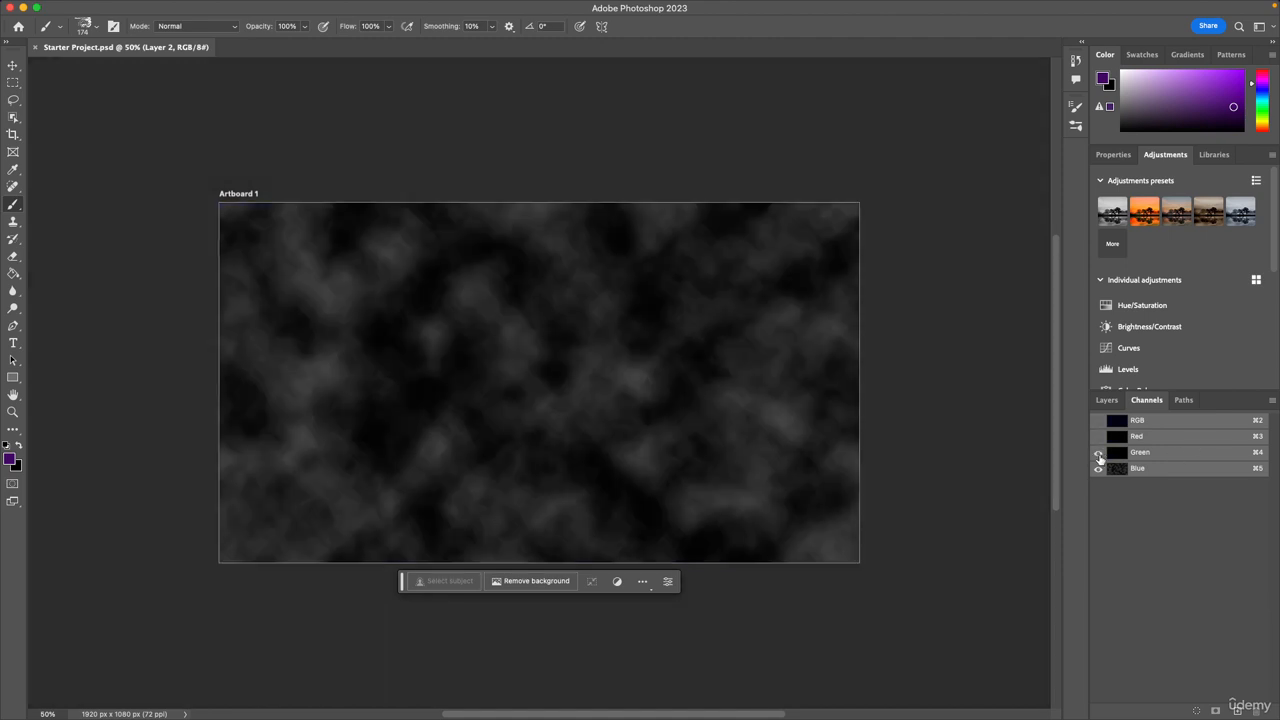
pyautogui.click(1098, 453)
pyautogui.click(1098, 437)
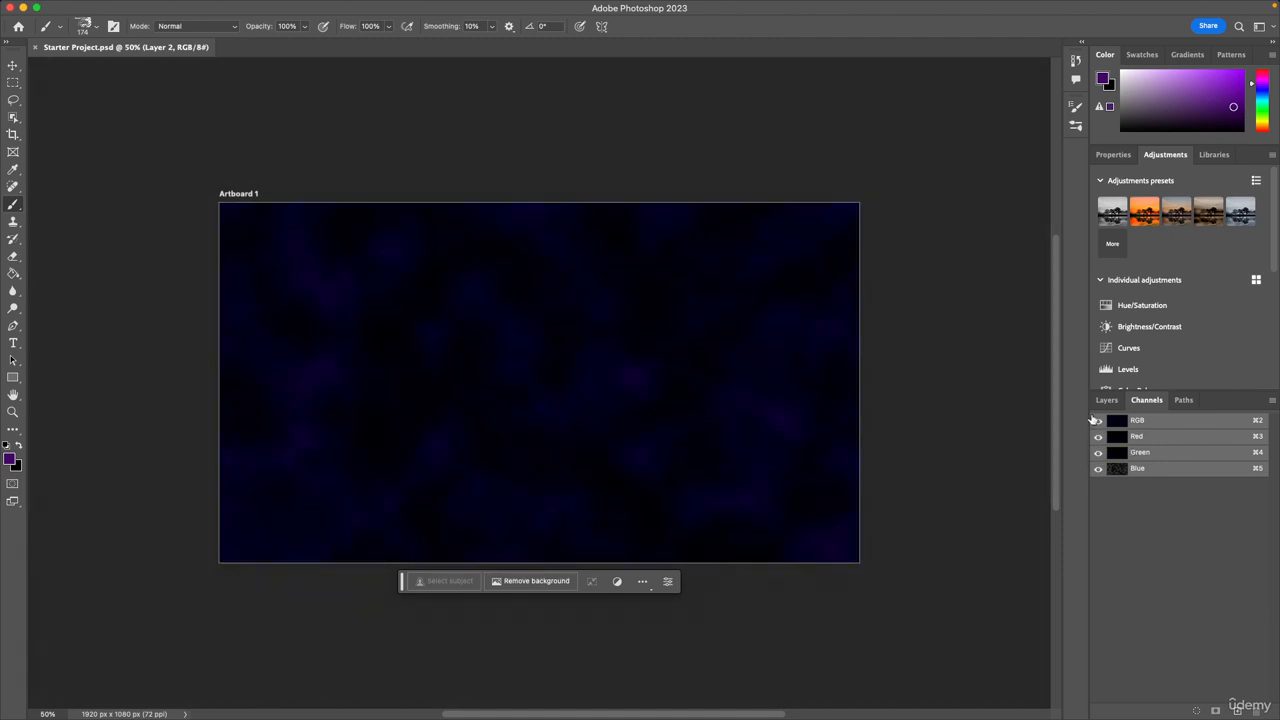
pyautogui.click(1102, 400)
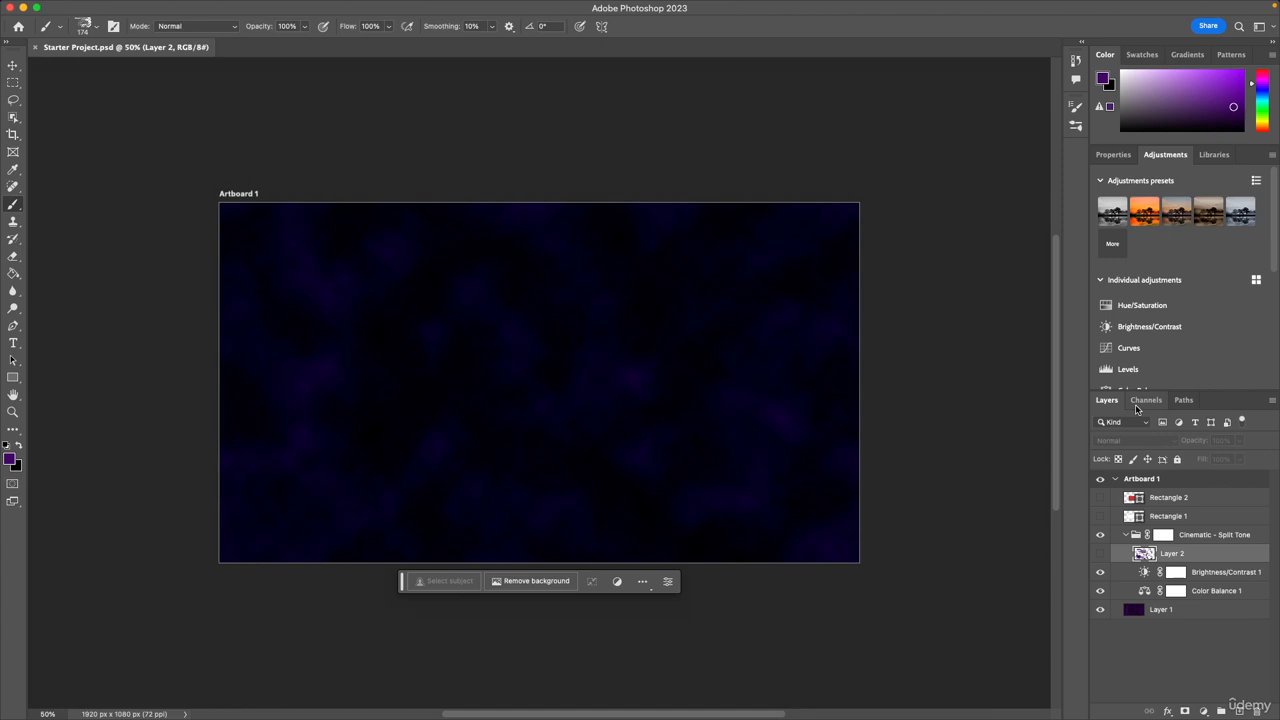
pyautogui.click(1142, 402)
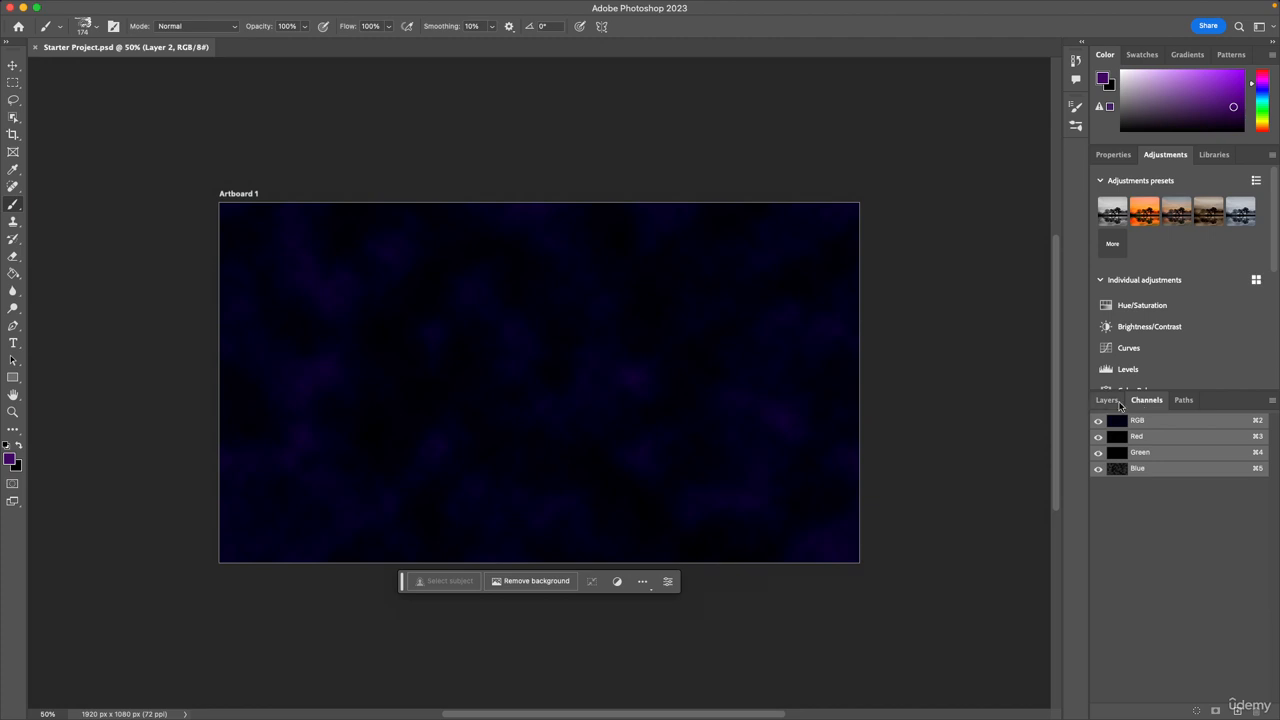
pyautogui.moveTo(520, 4)
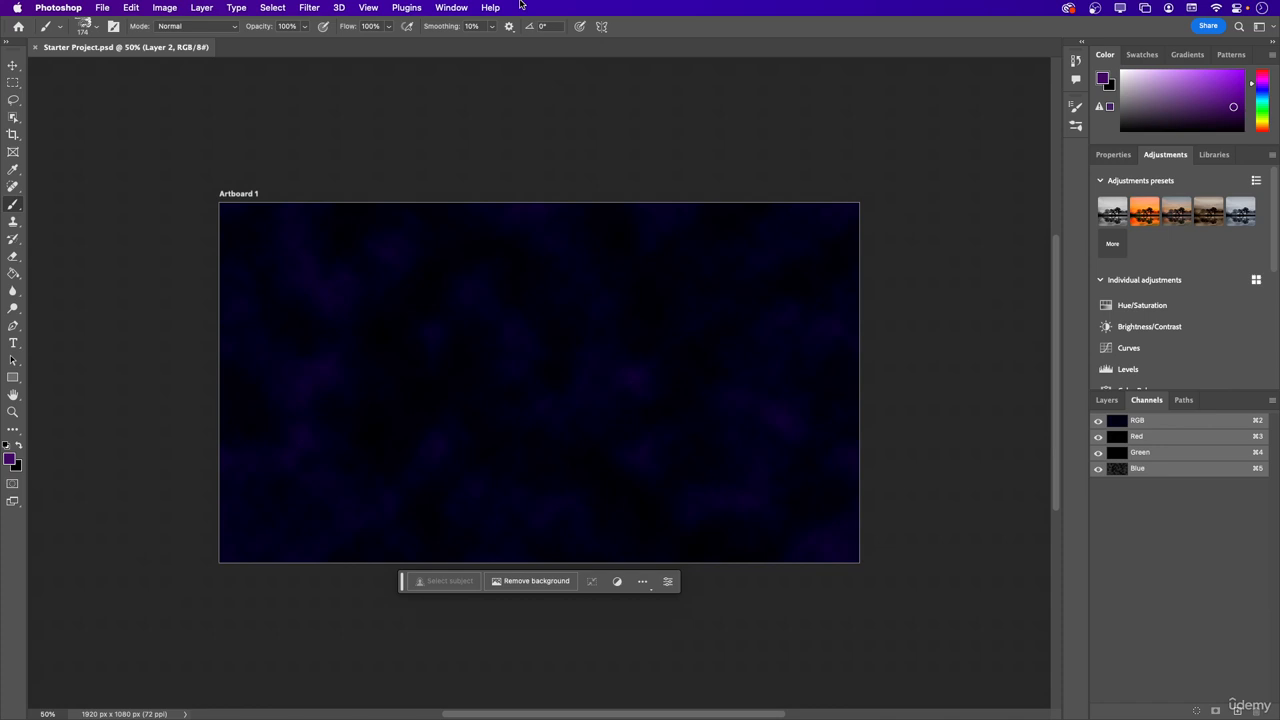
pyautogui.click(454, 9)
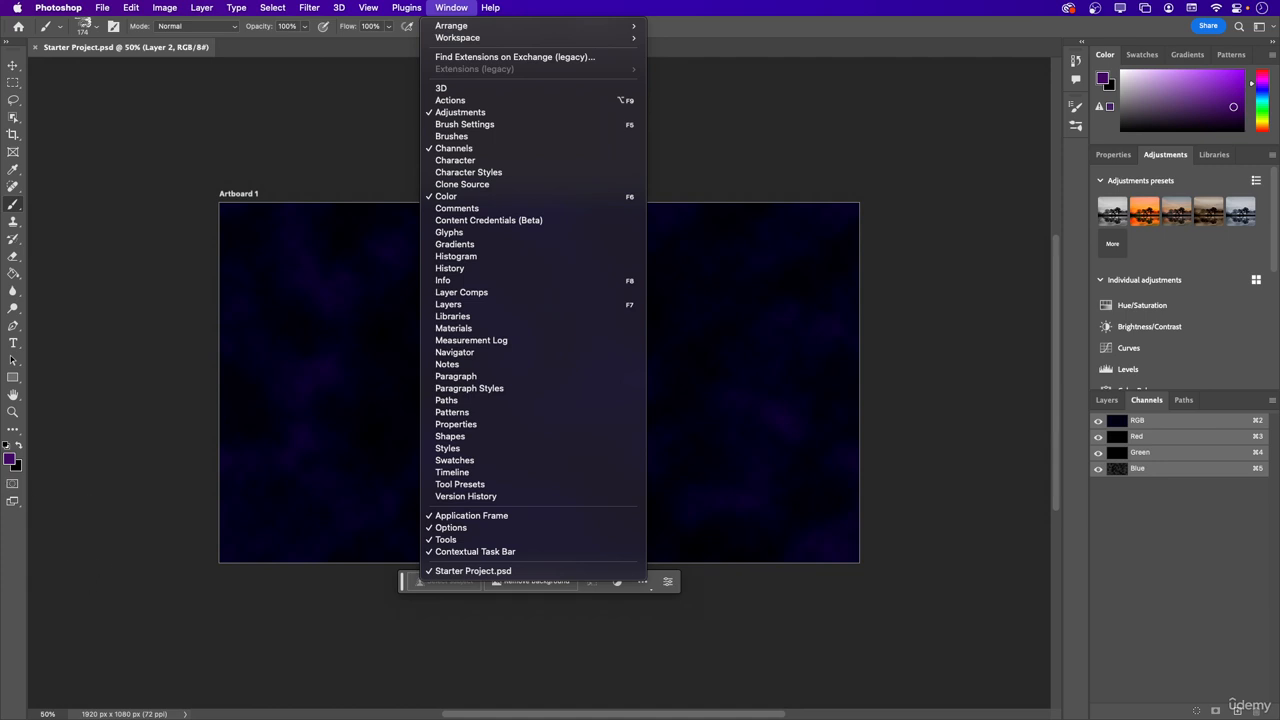
pyautogui.press('Escape')
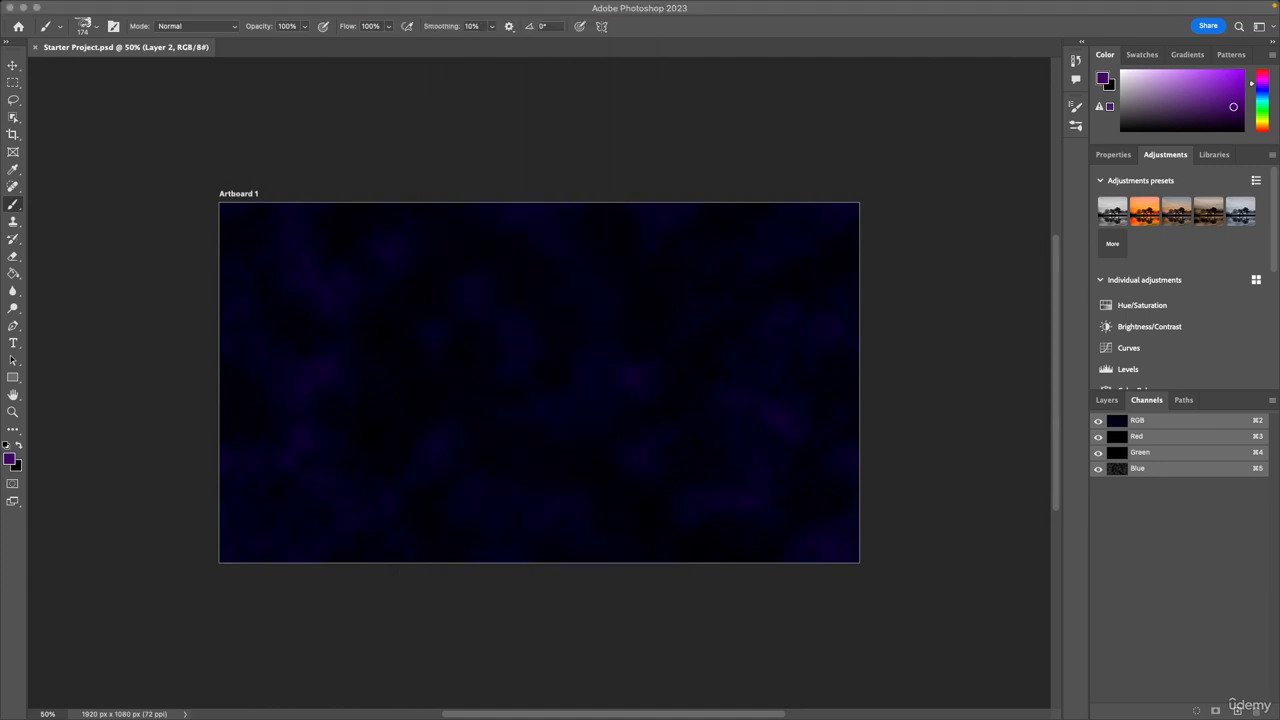
pyautogui.click(306, 61)
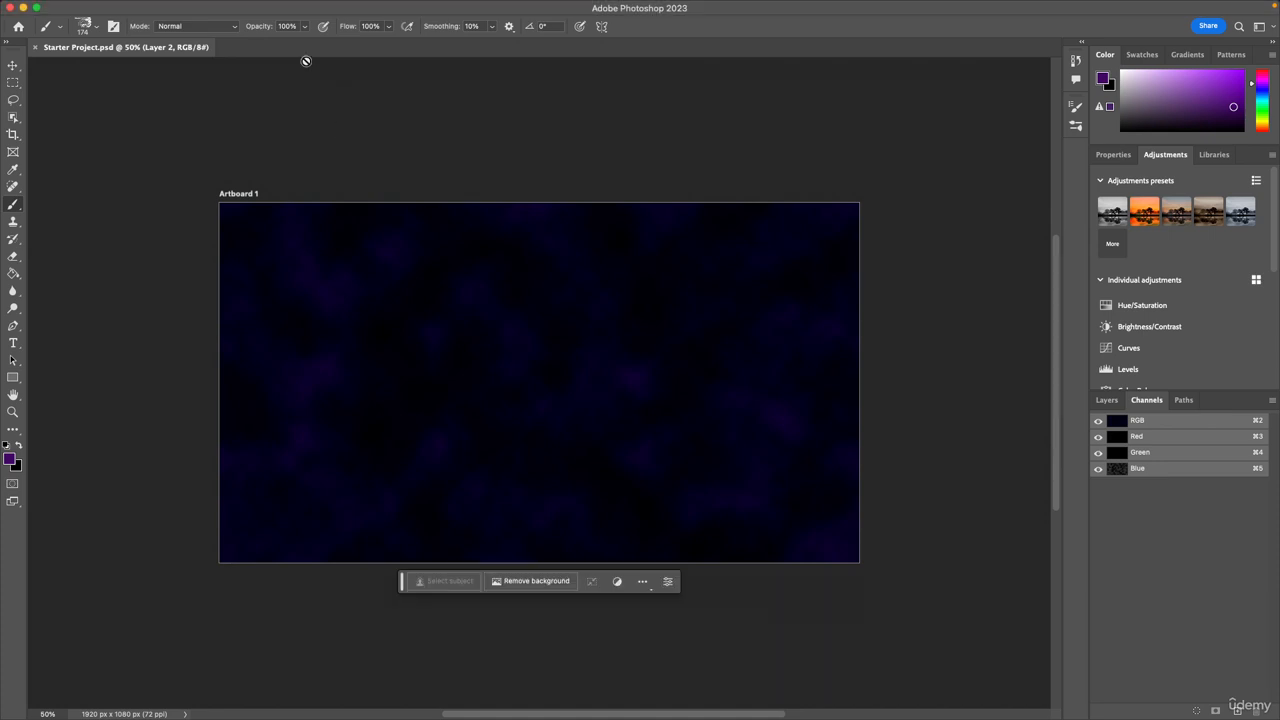
# Show the Character panel, look through its font style options, and switch to the Paragraph settings.
pyautogui.moveTo(336, 8)
pyautogui.click(440, 8)
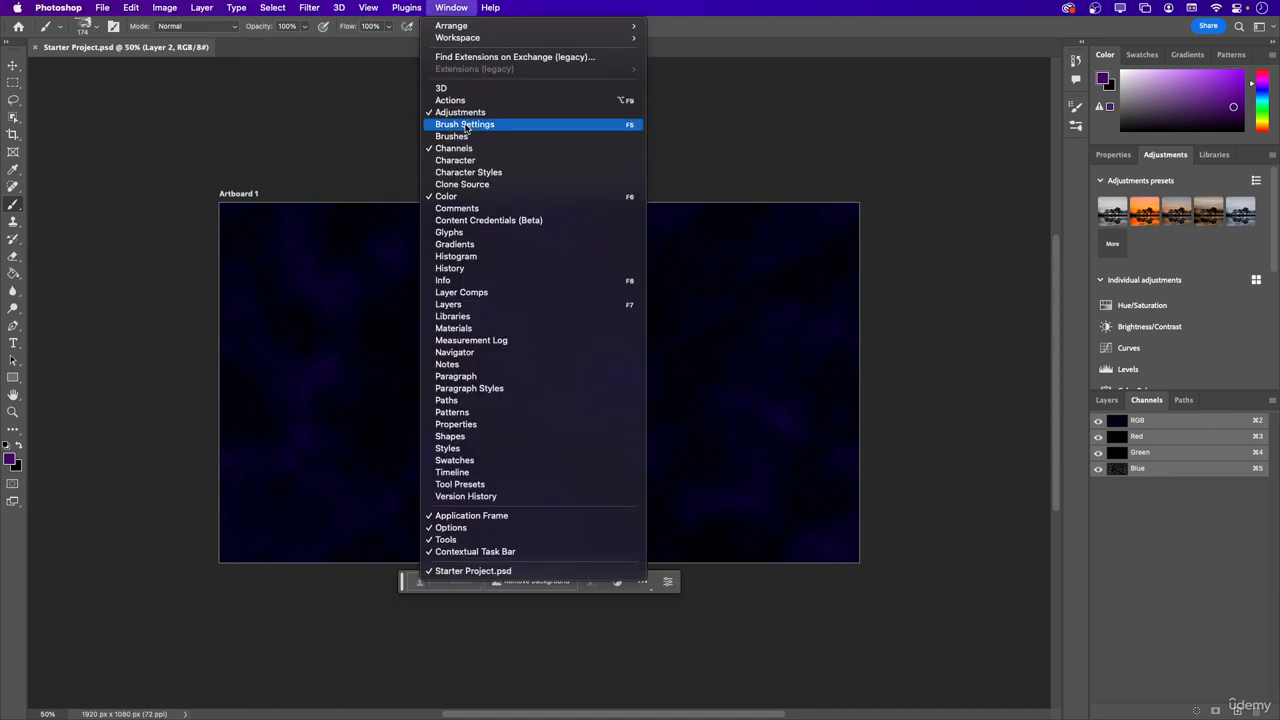
pyautogui.click(506, 163)
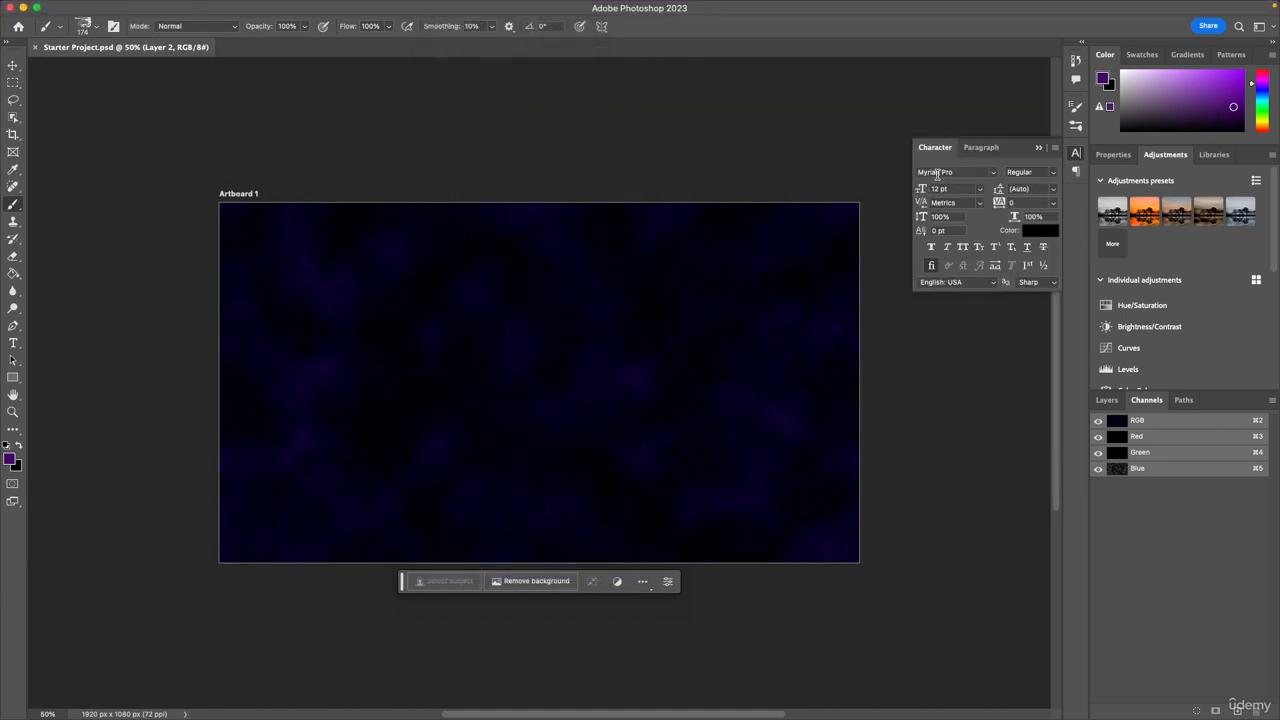
pyautogui.click(1052, 173)
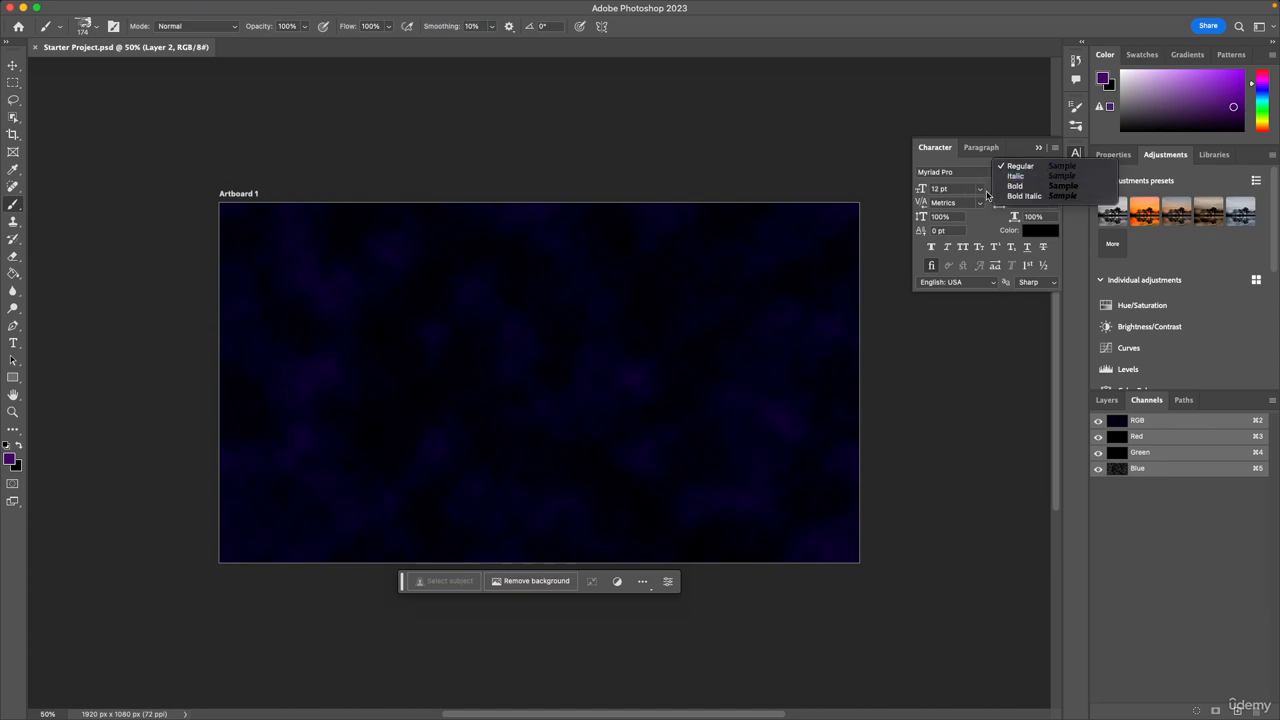
pyautogui.click(987, 195)
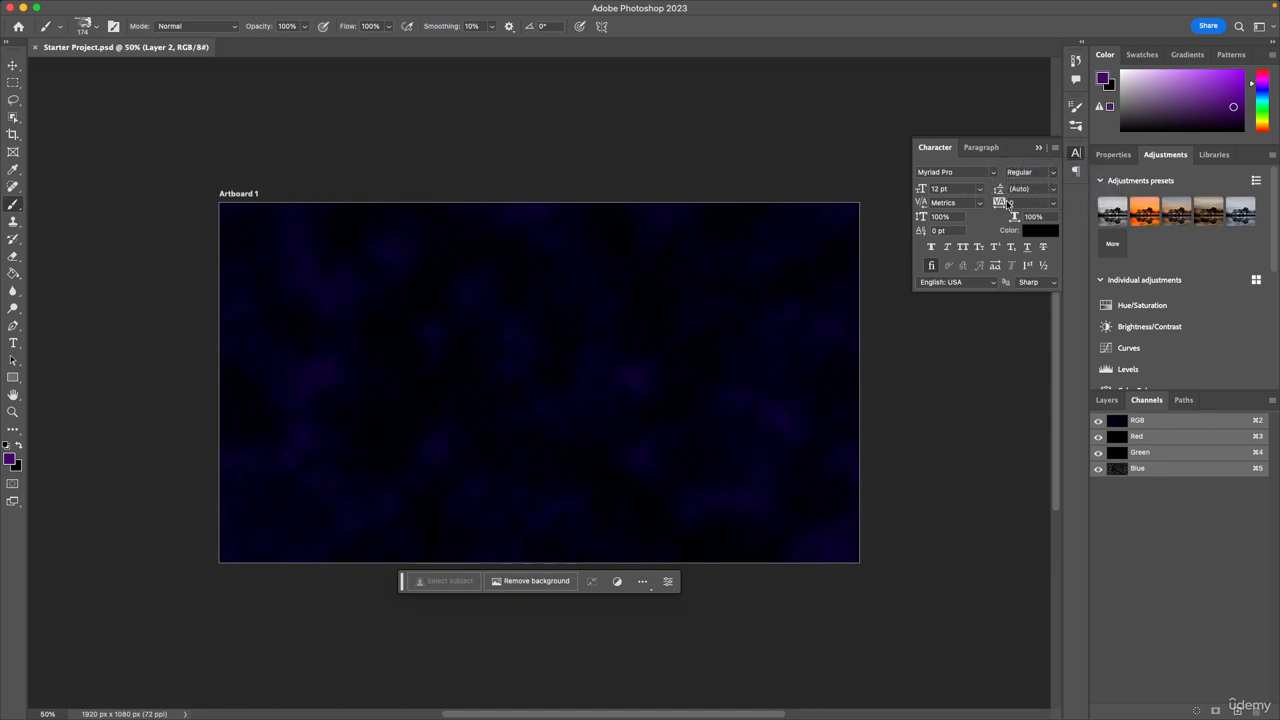
pyautogui.click(974, 152)
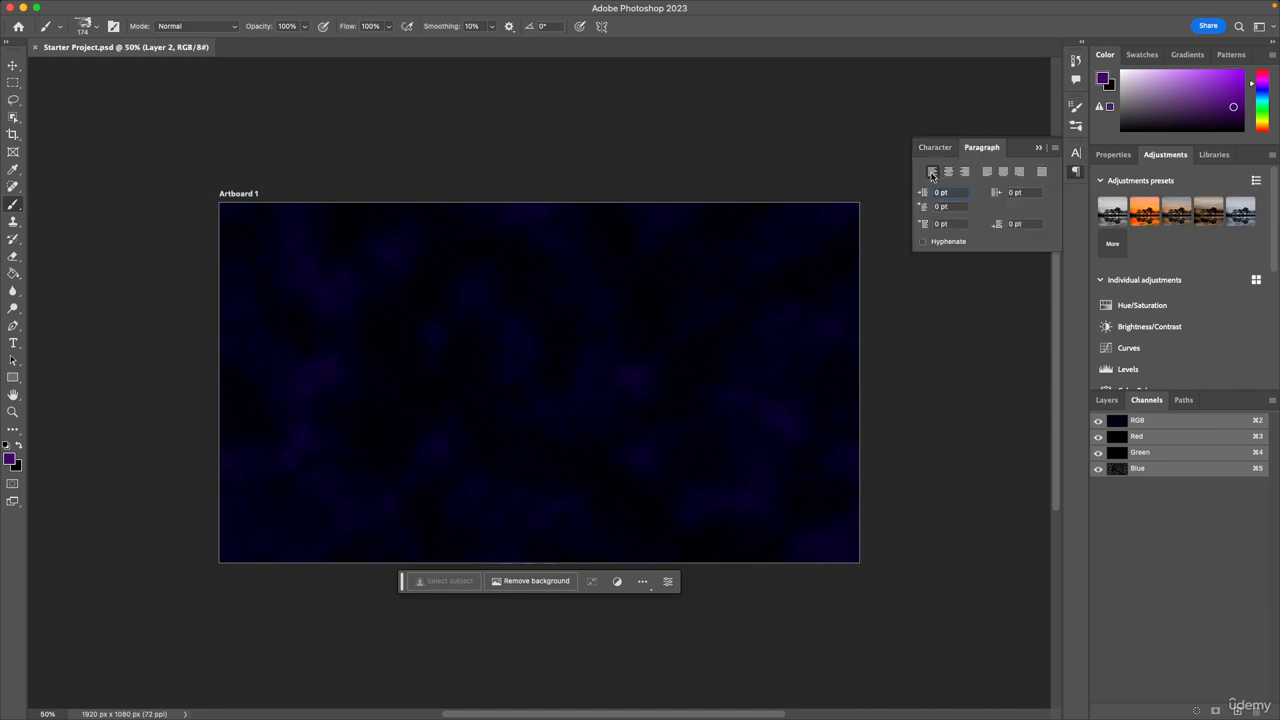
# Show the Comments panel with its review sharing options.
pyautogui.moveTo(540, 2)
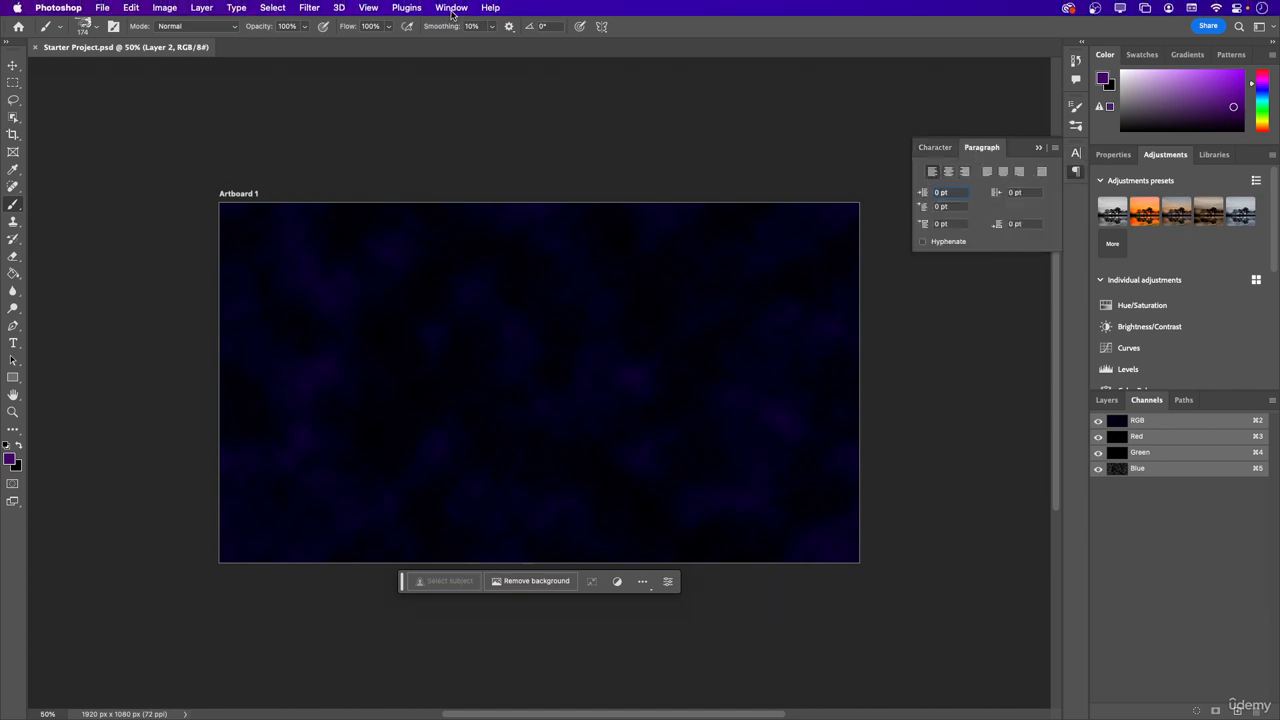
pyautogui.click(451, 7)
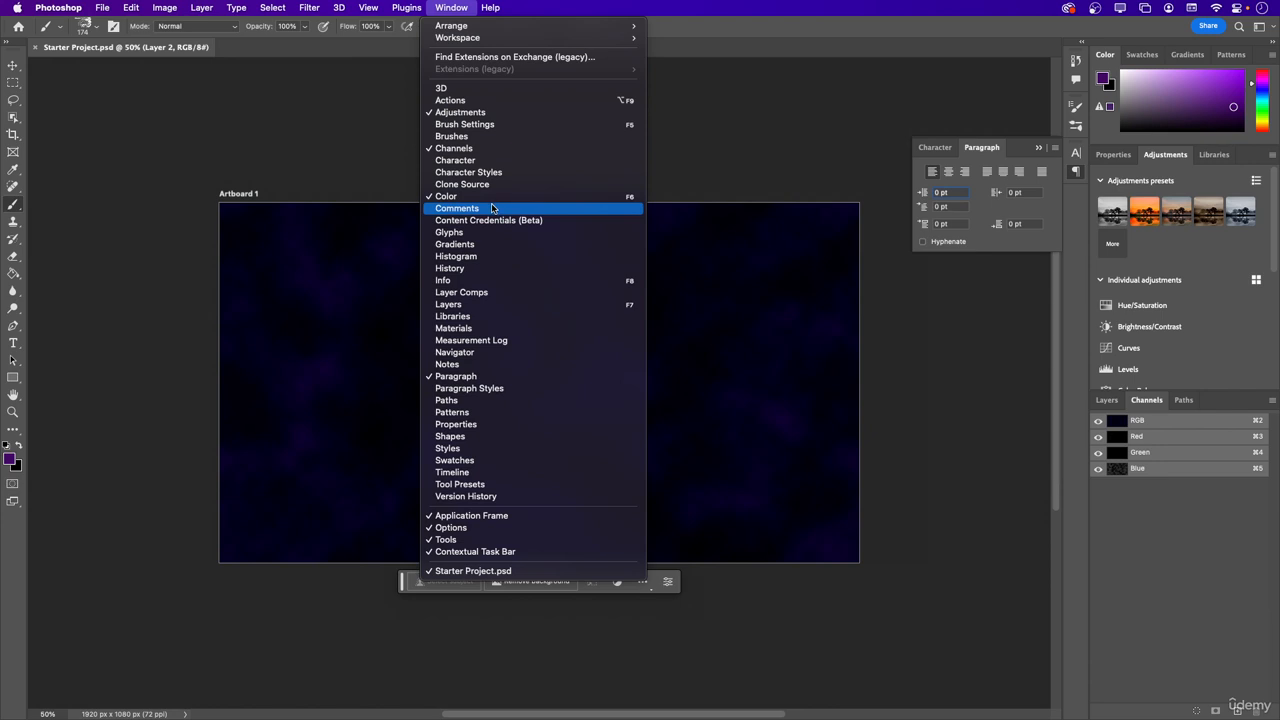
pyautogui.click(492, 209)
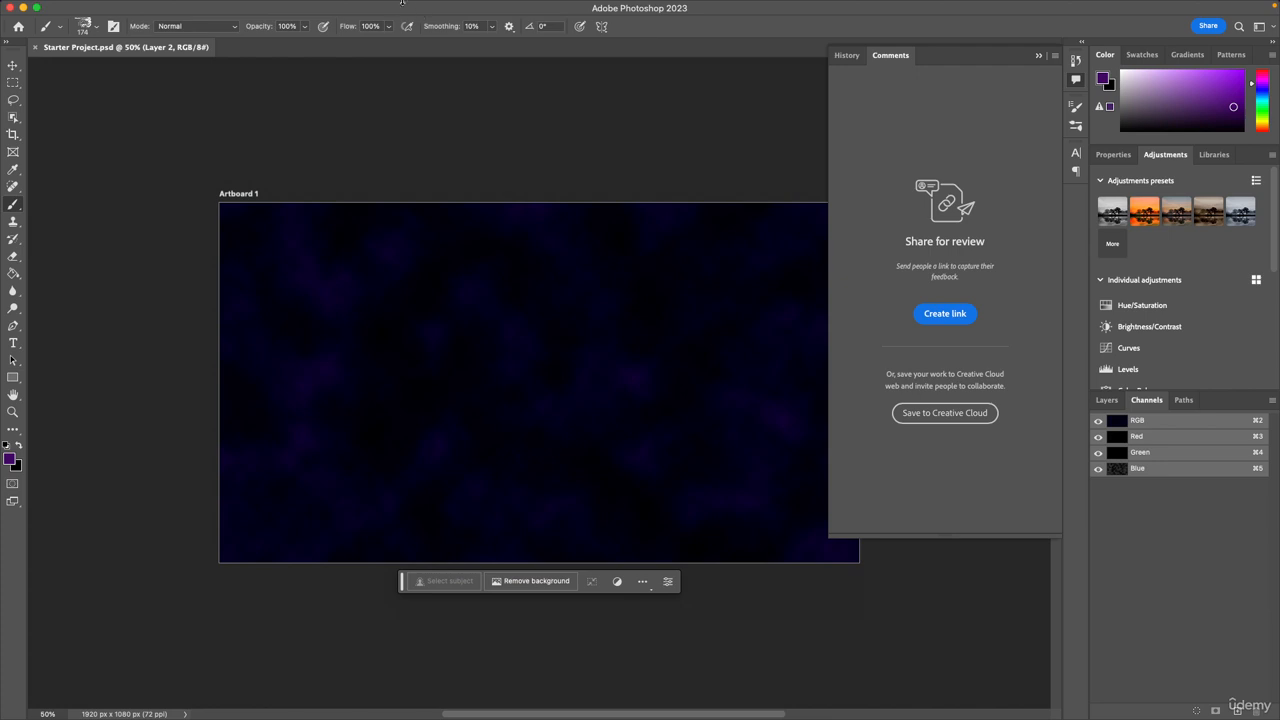
# Show the History panel and look through the full list of recorded editing states.
pyautogui.click(448, 8)
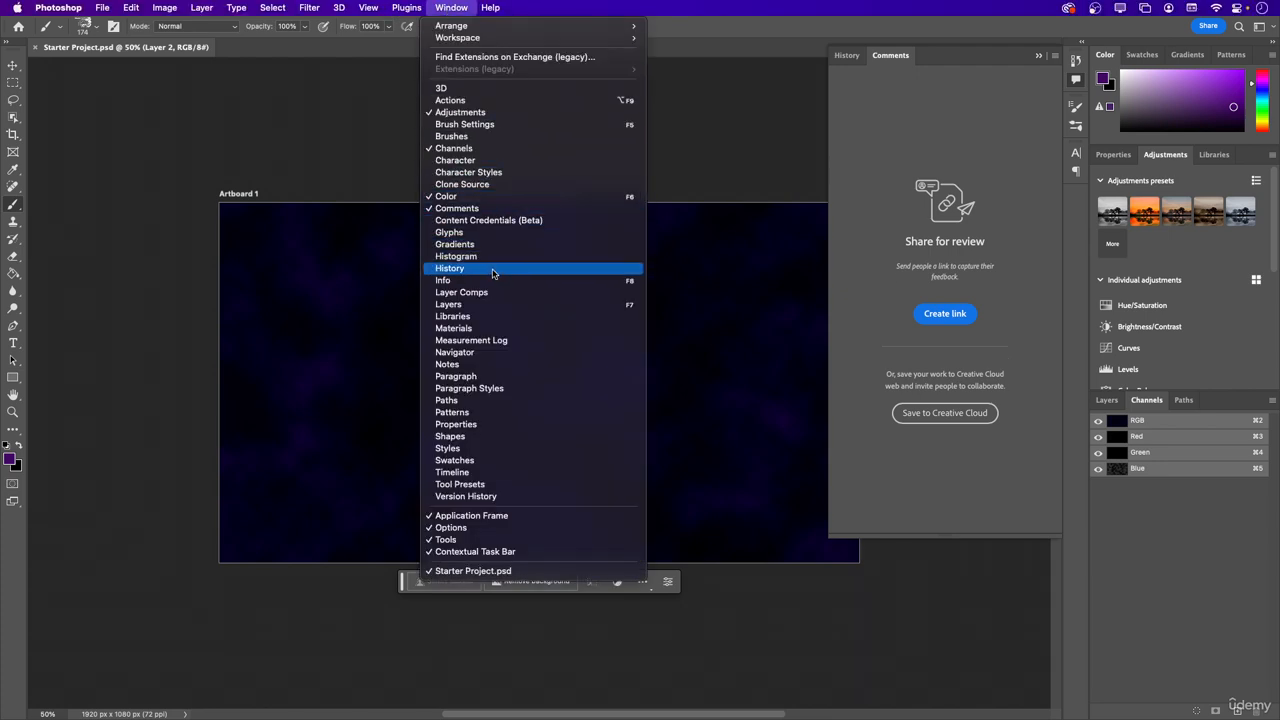
pyautogui.click(846, 64)
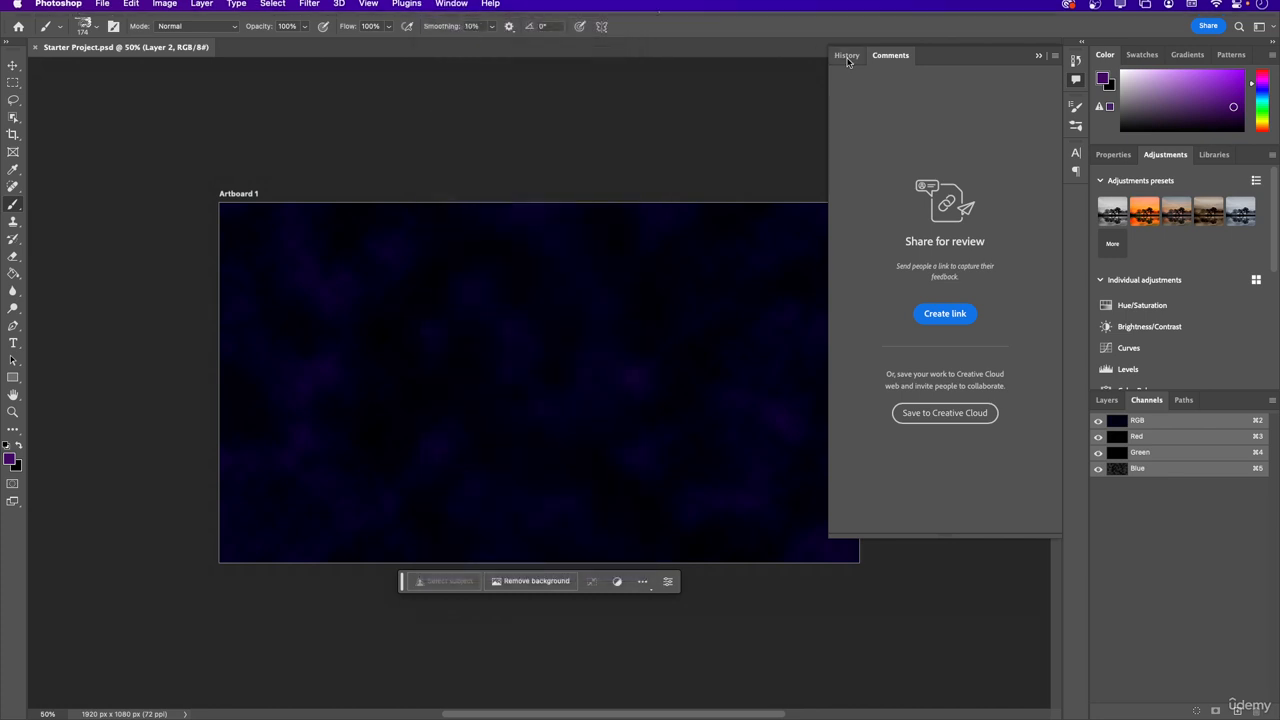
pyautogui.click(846, 56)
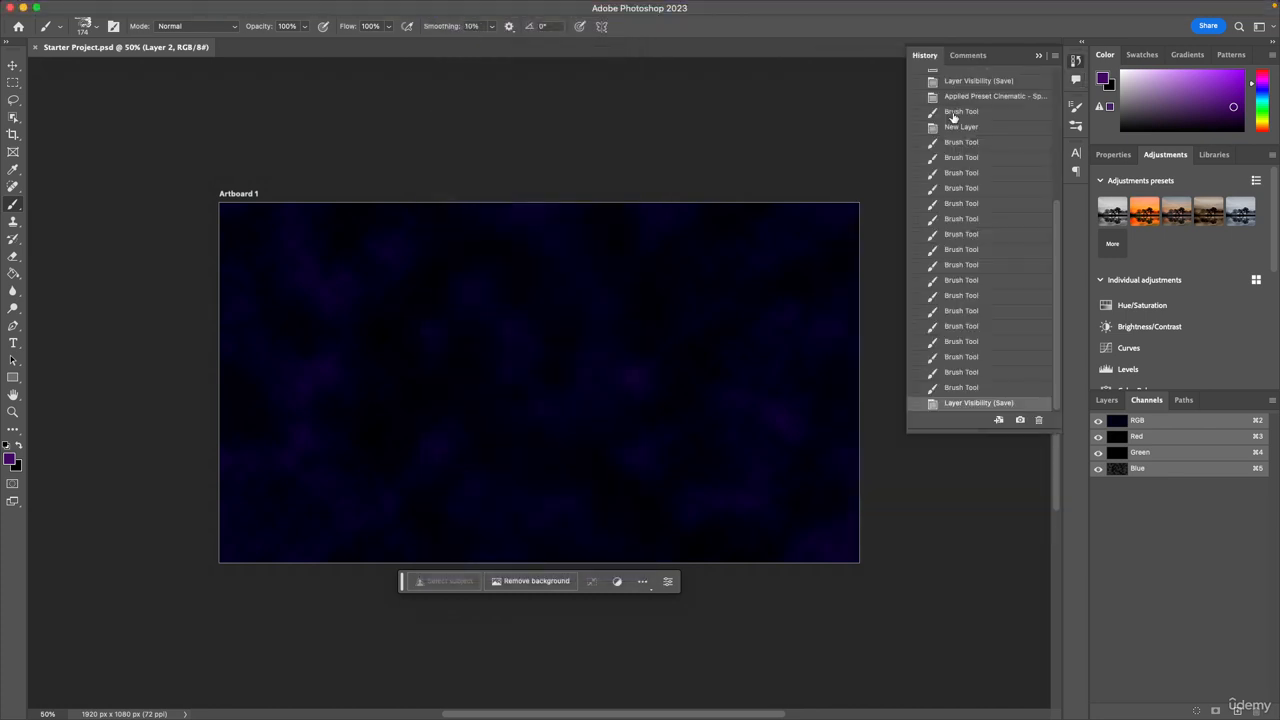
pyautogui.scroll(10, 985, 335)
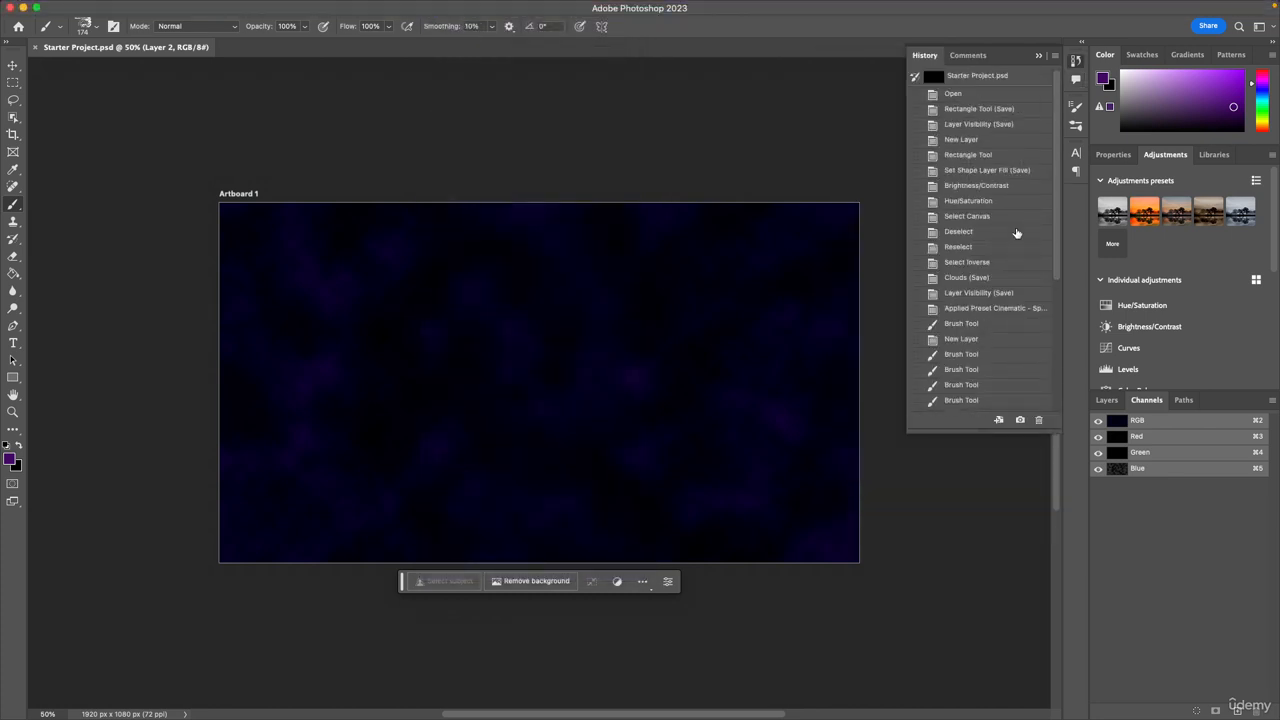
pyautogui.scroll(-10, 1011, 273)
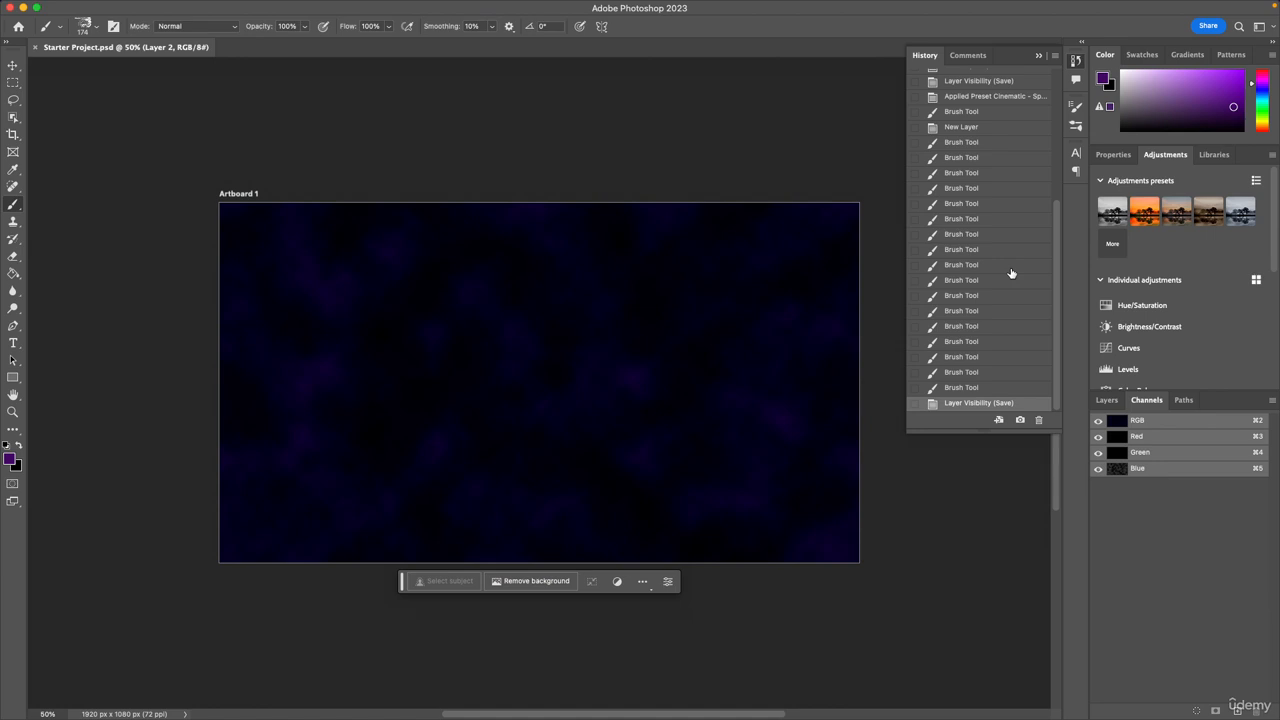
pyautogui.scroll(10, 1011, 273)
pyautogui.scroll(-10, 1011, 273)
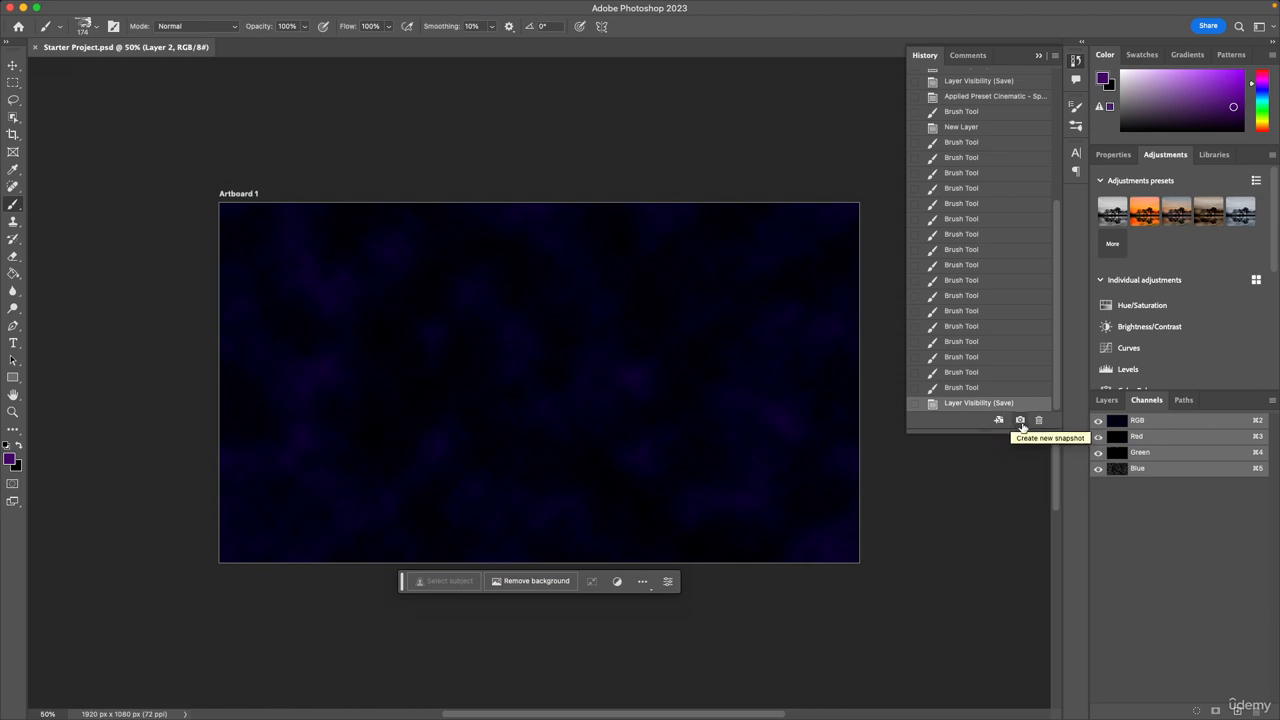
# Show the Glyphs panel.
pyautogui.click(440, 7)
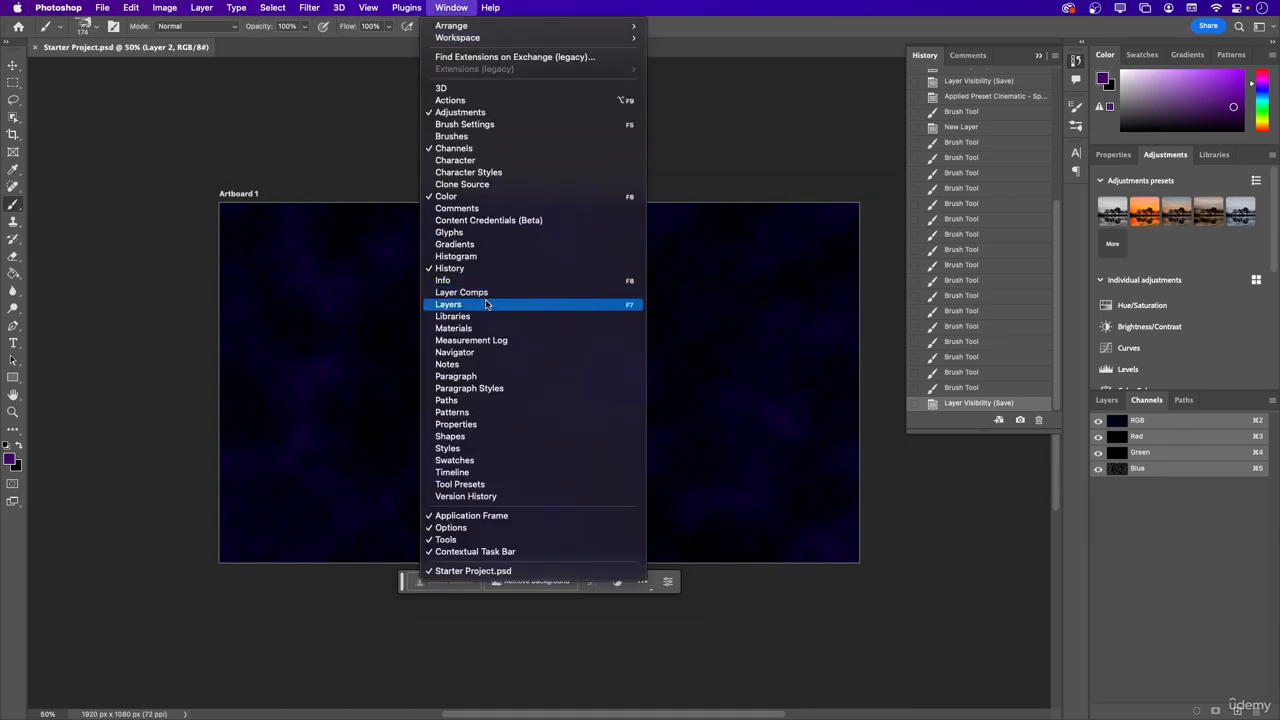
pyautogui.click(450, 234)
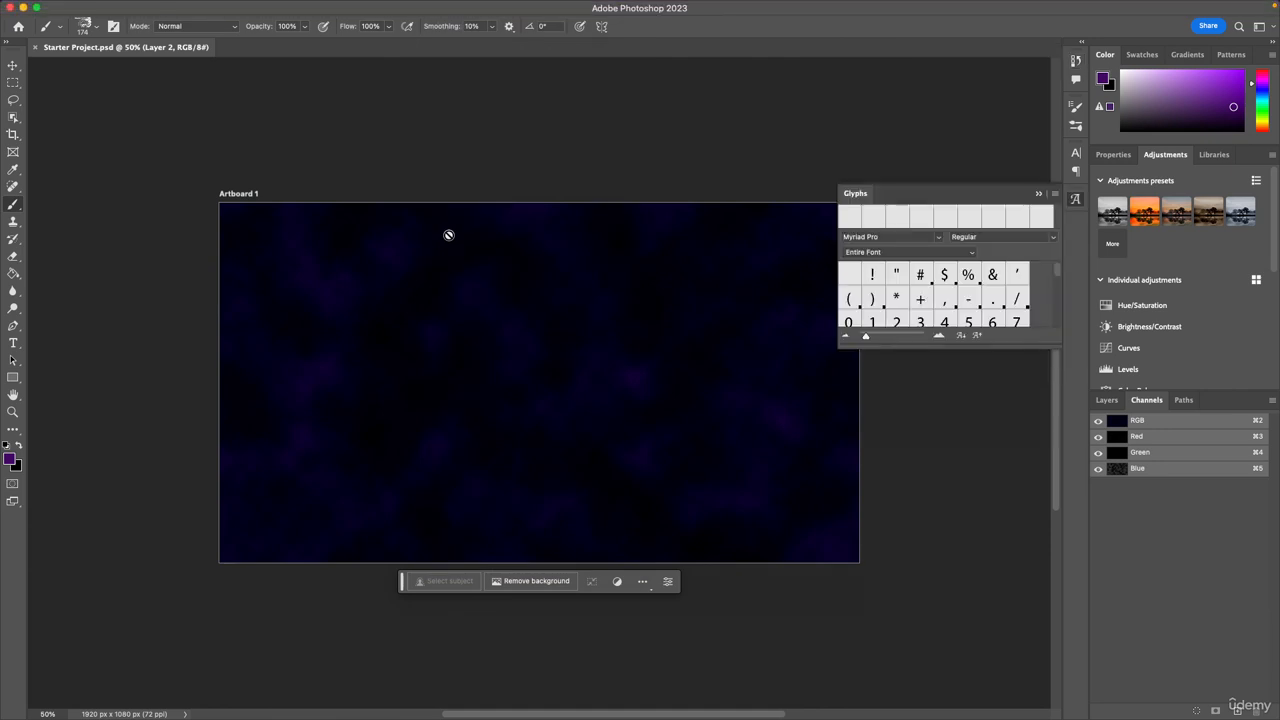
# Look through the Myriad Pro characters in the Glyphs panel and collapse it.
pyautogui.scroll(-2, 933, 312)
pyautogui.scroll(-6, 933, 312)
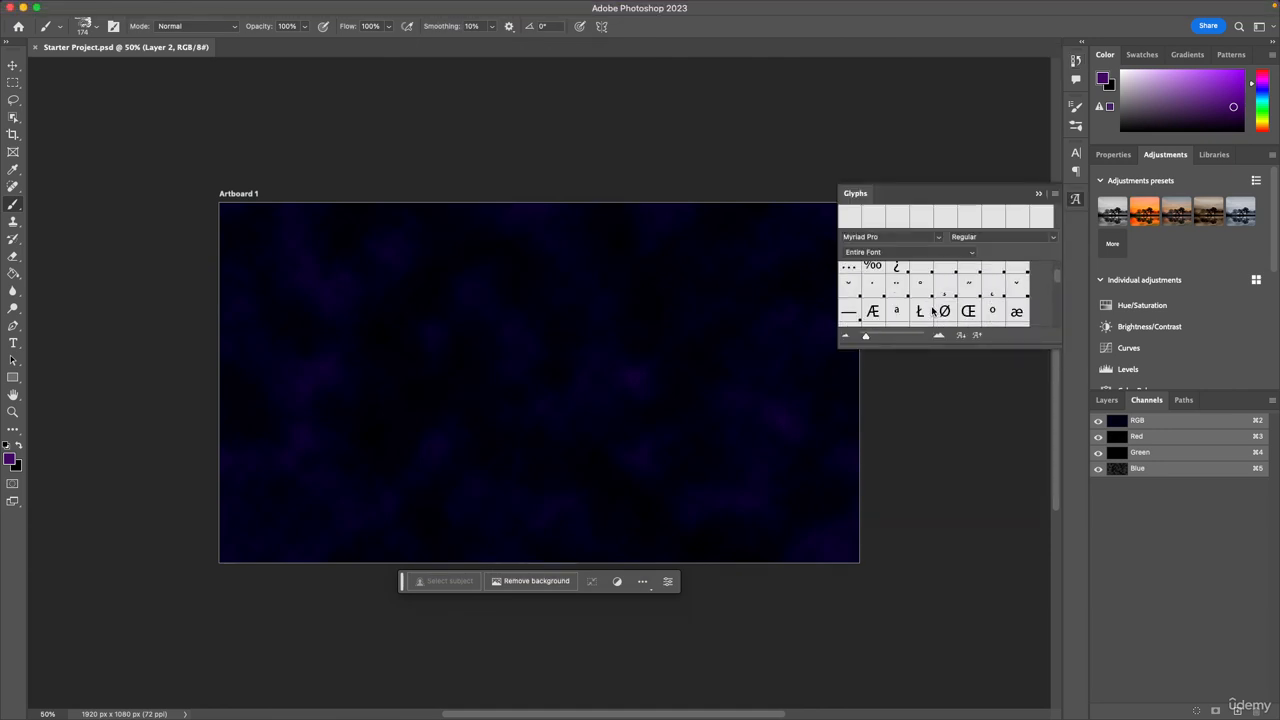
pyautogui.scroll(-8, 933, 312)
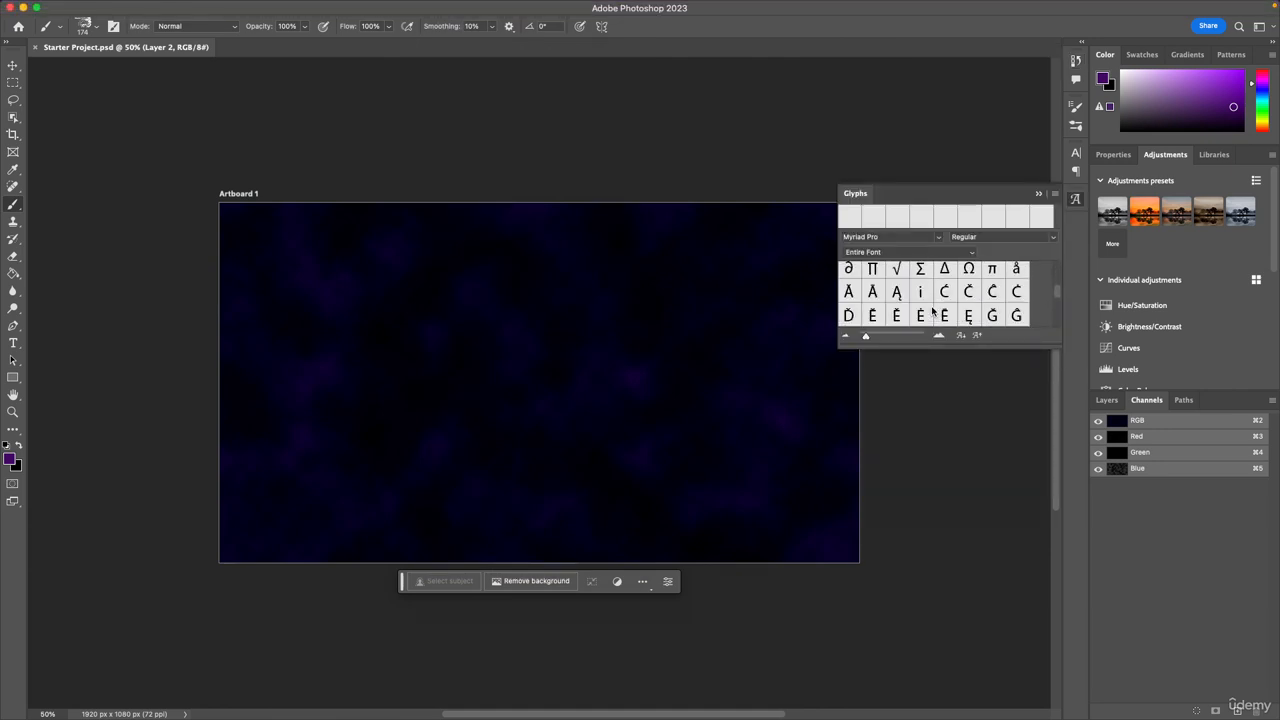
pyautogui.scroll(-3, 933, 312)
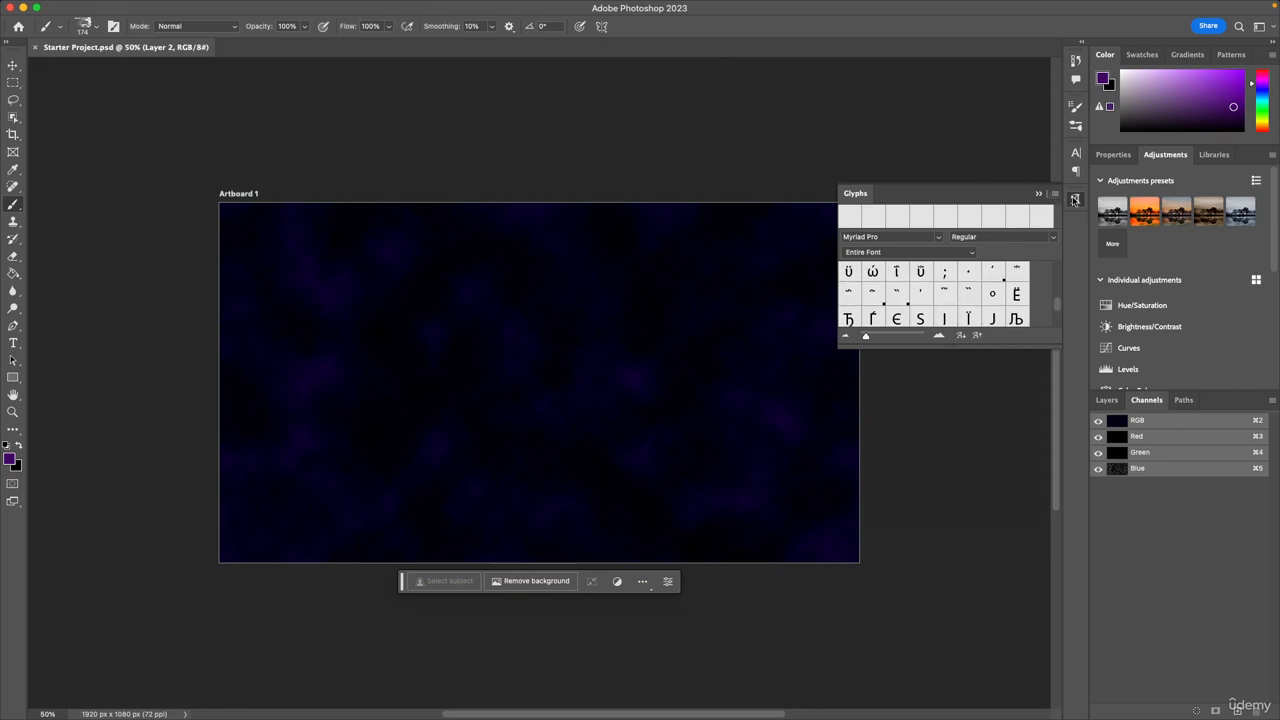
pyautogui.click(1053, 195)
# Show the Content Credentials (Beta) panel and collapse it after viewing.
pyautogui.moveTo(575, 8)
pyautogui.click(451, 8)
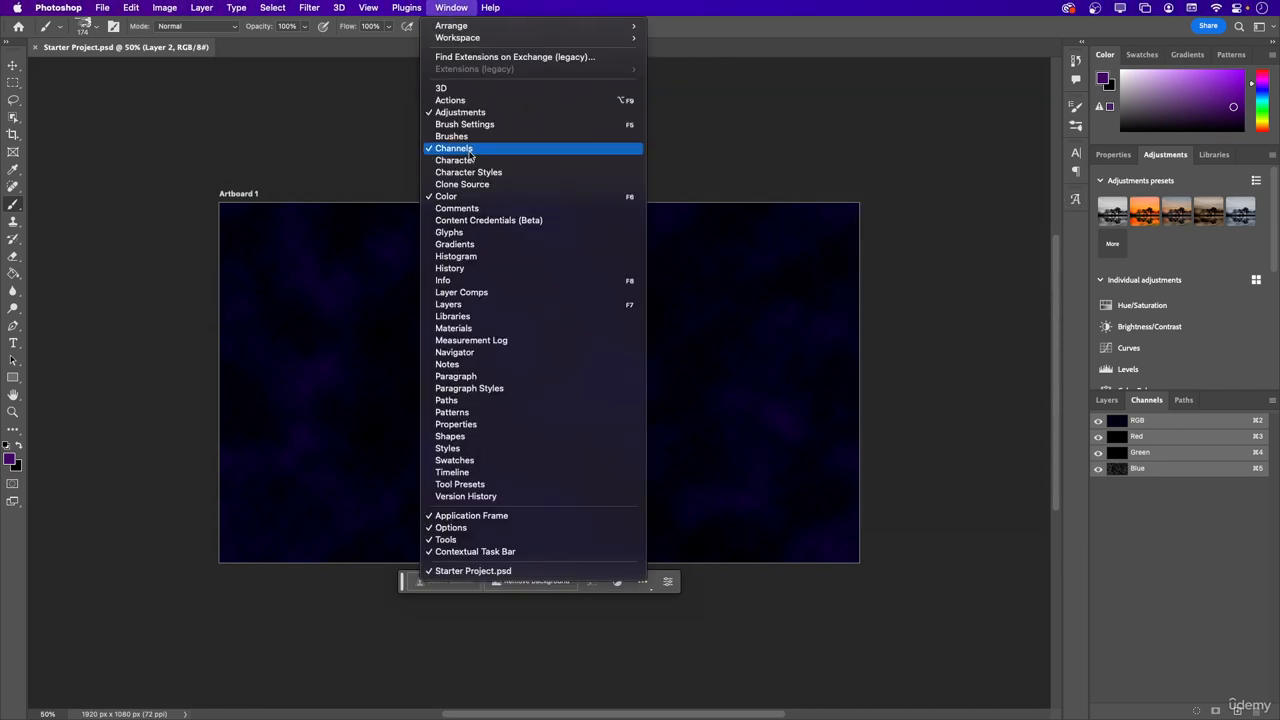
pyautogui.click(493, 222)
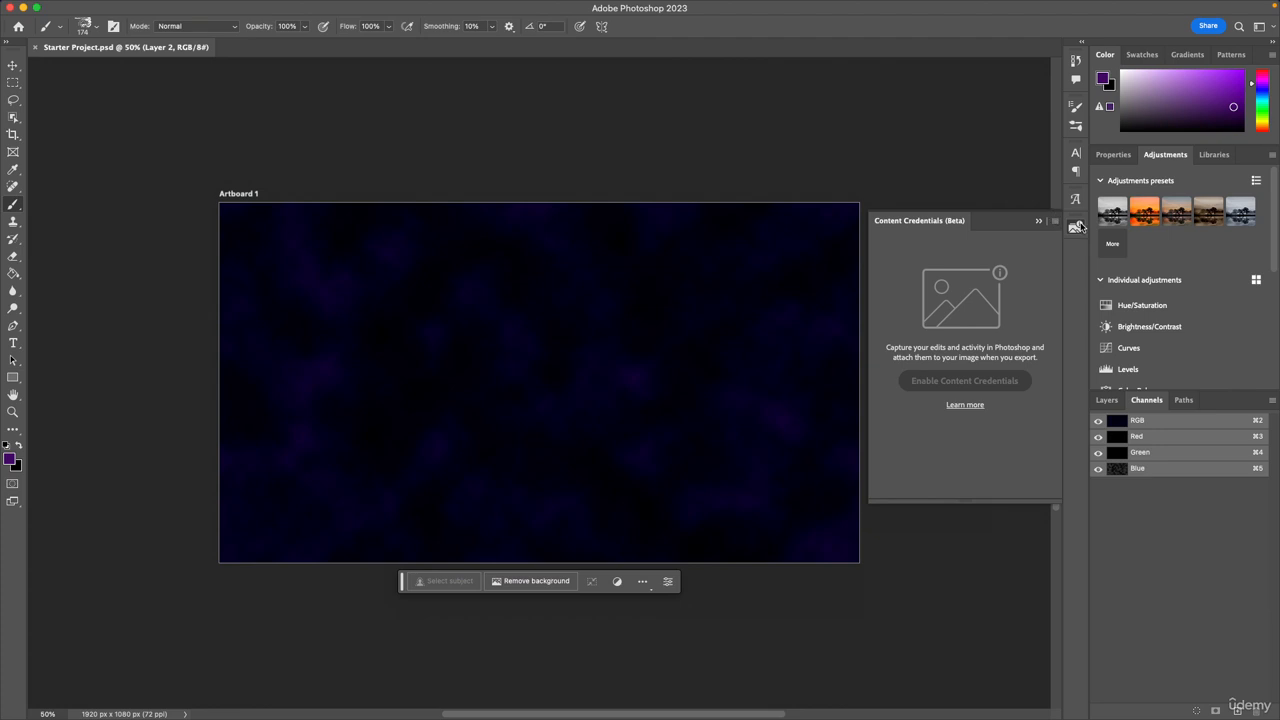
pyautogui.click(1075, 227)
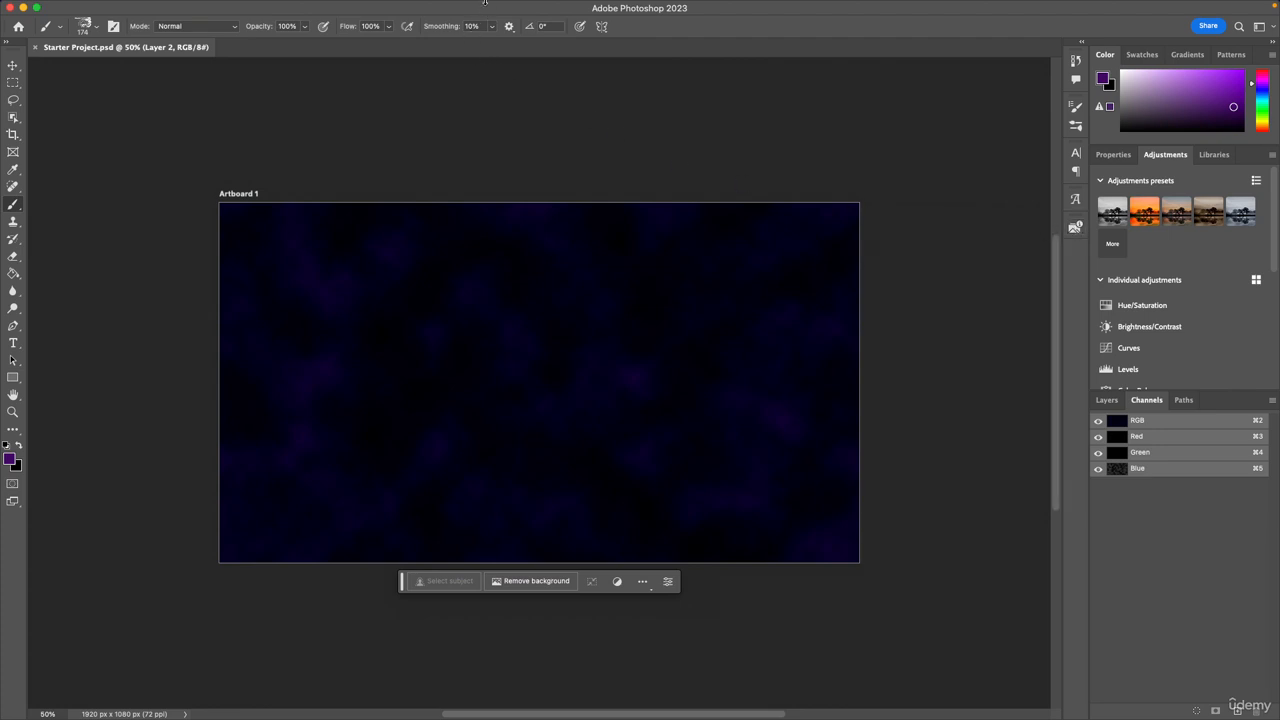
# Show the Gradients and Layers panels and apply the purple-to-black Basics gradient to Layer 2.
pyautogui.click(450, 7)
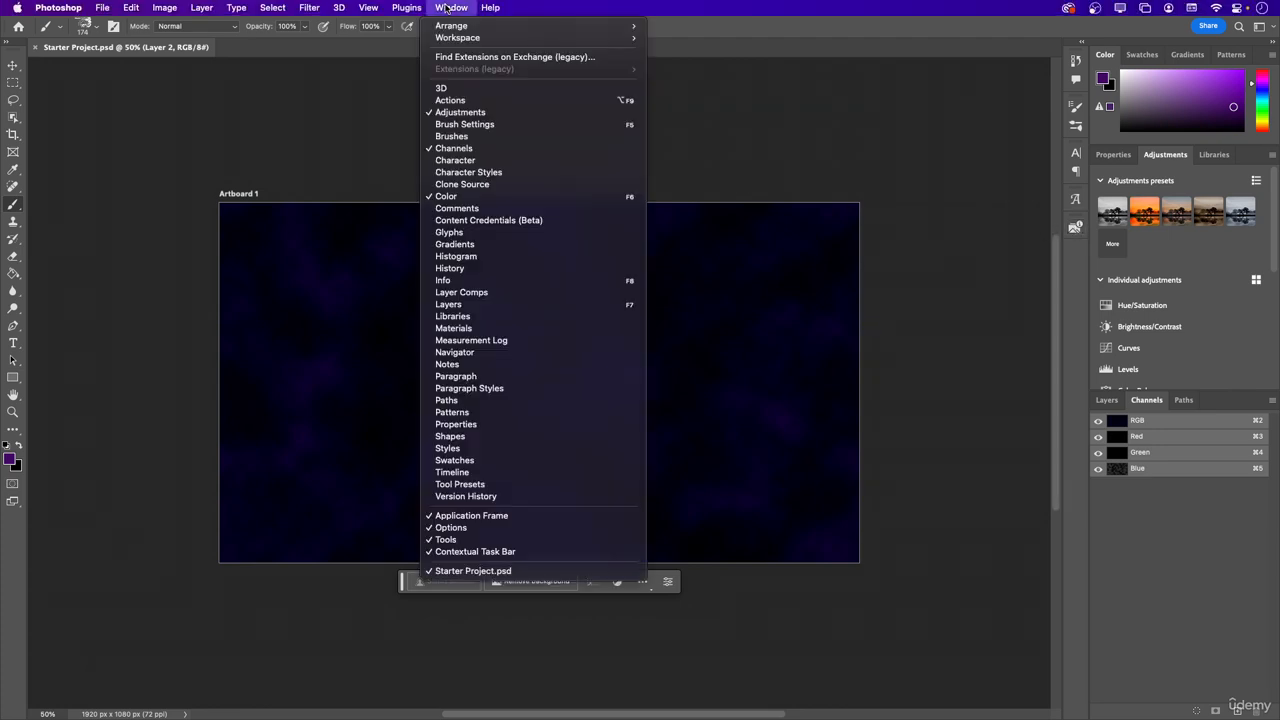
pyautogui.click(487, 249)
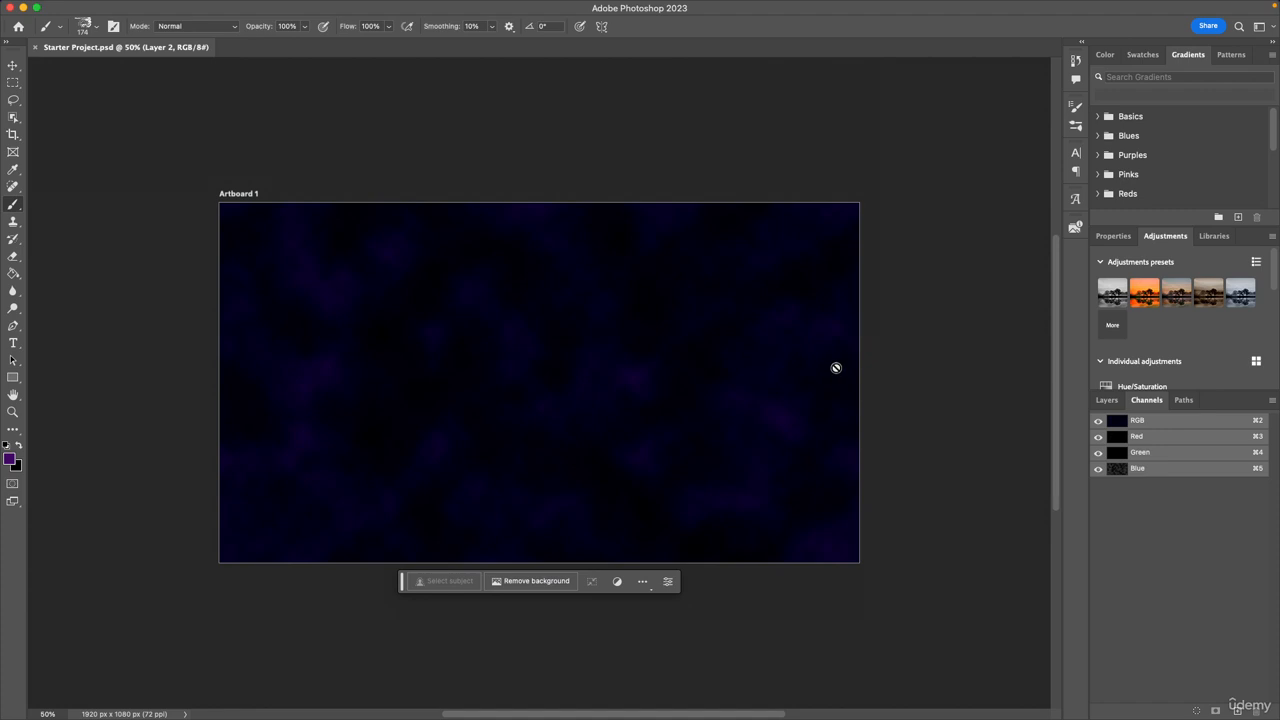
pyautogui.click(1101, 400)
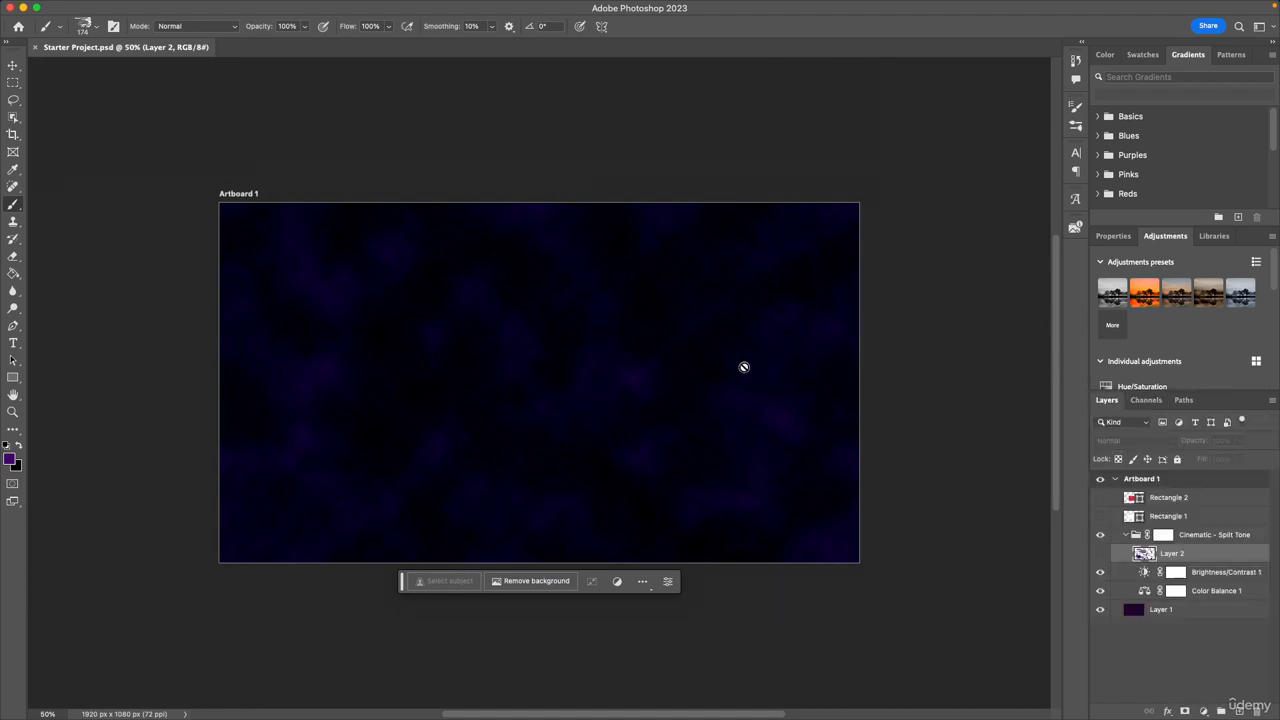
pyautogui.click(1098, 117)
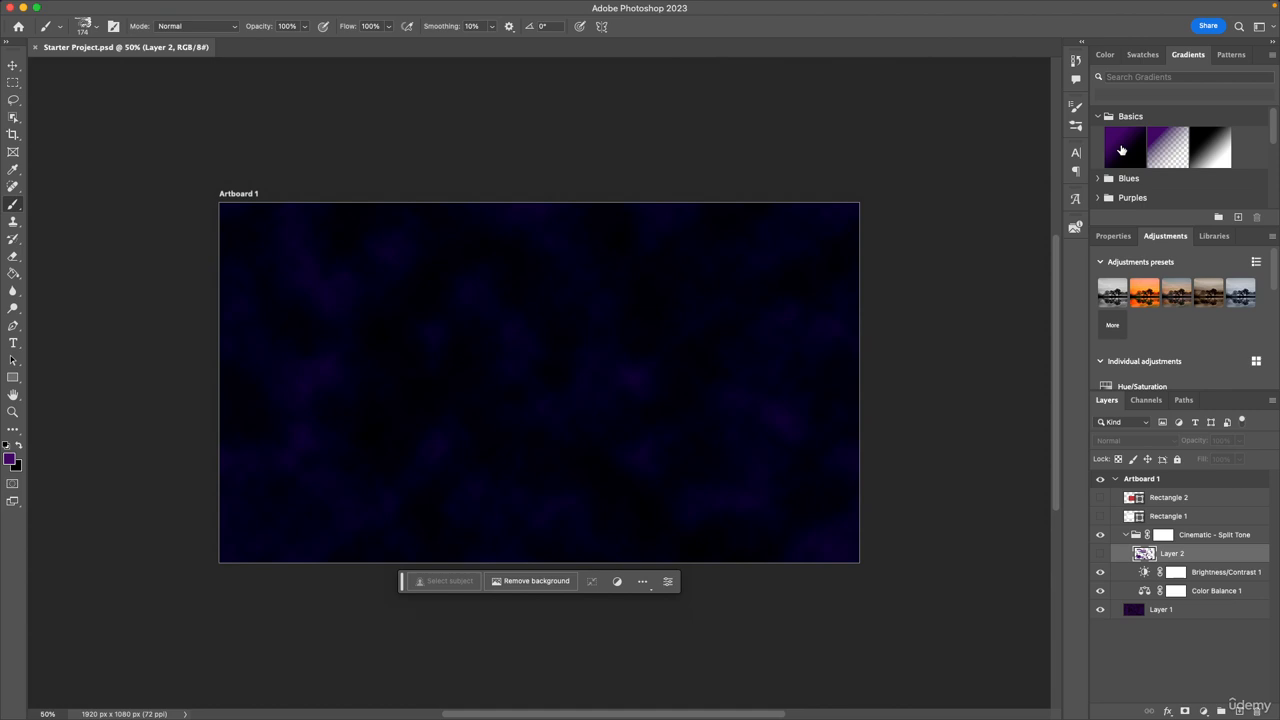
pyautogui.click(1121, 150)
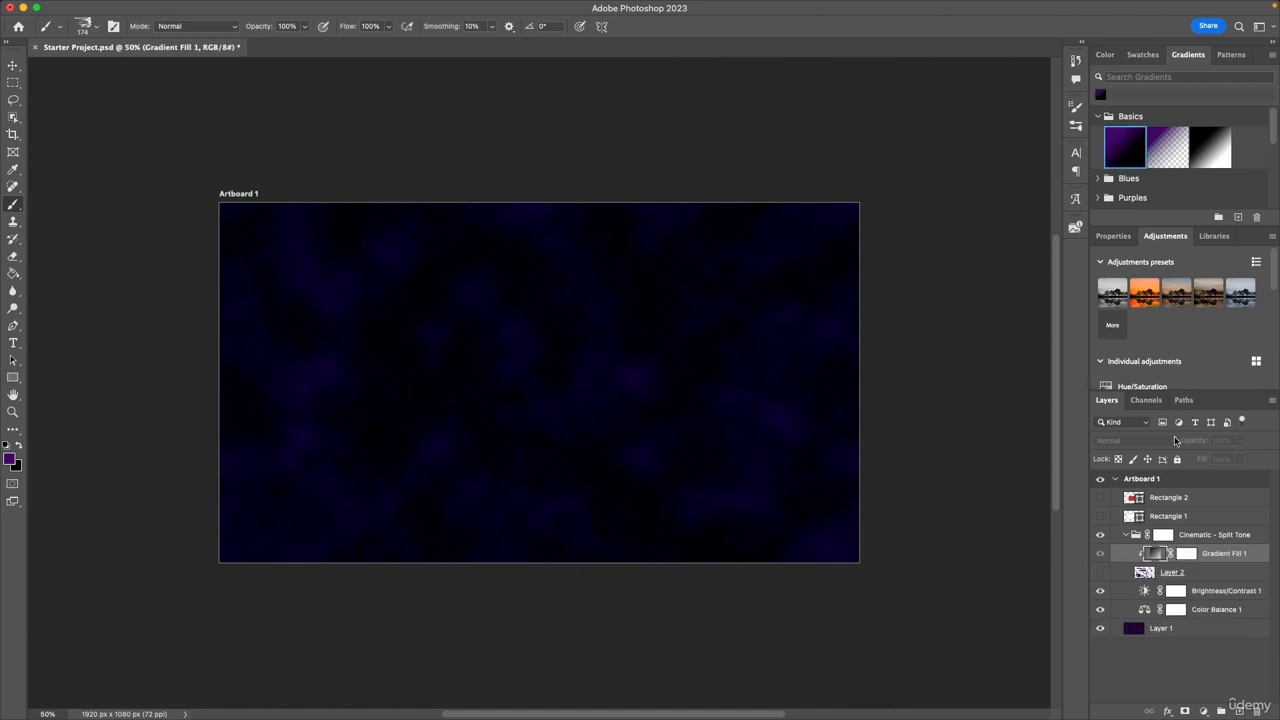
# Add a new layer above Gradient Fill 1, fill it with the purple-to-black Basics gradient, and activate the Move tool.
pyautogui.click(1238, 712)
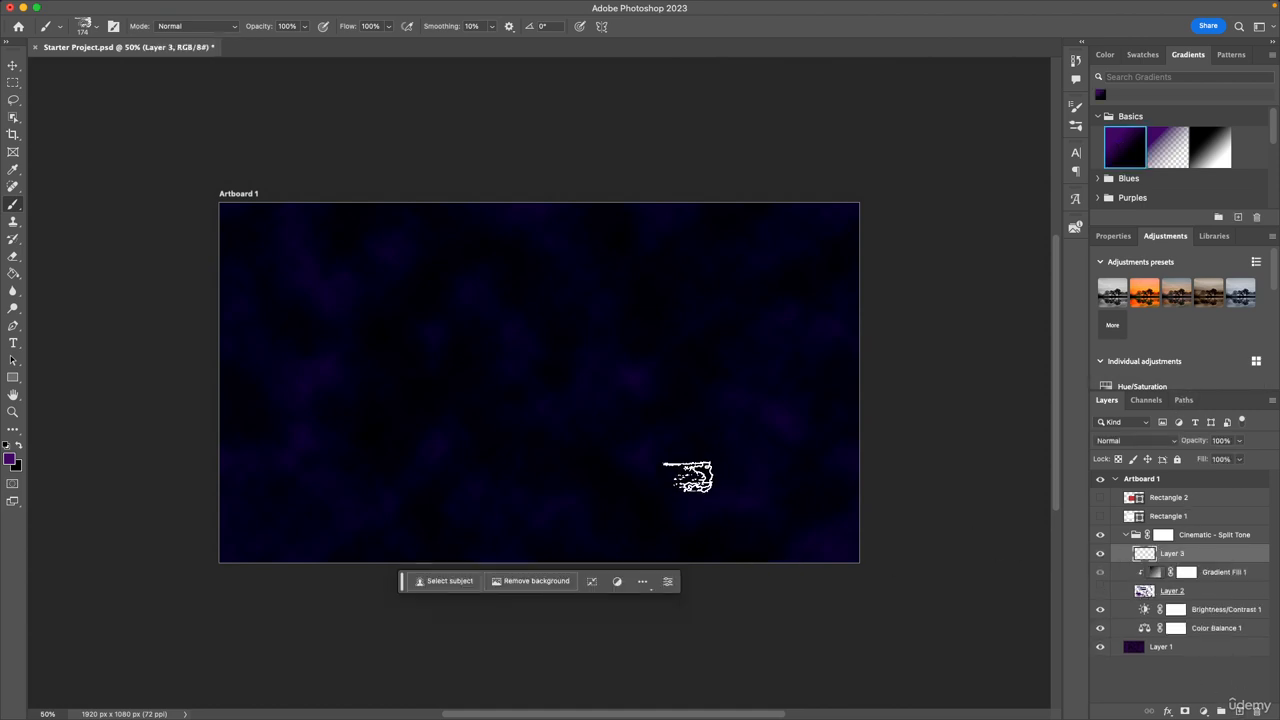
pyautogui.click(1122, 152)
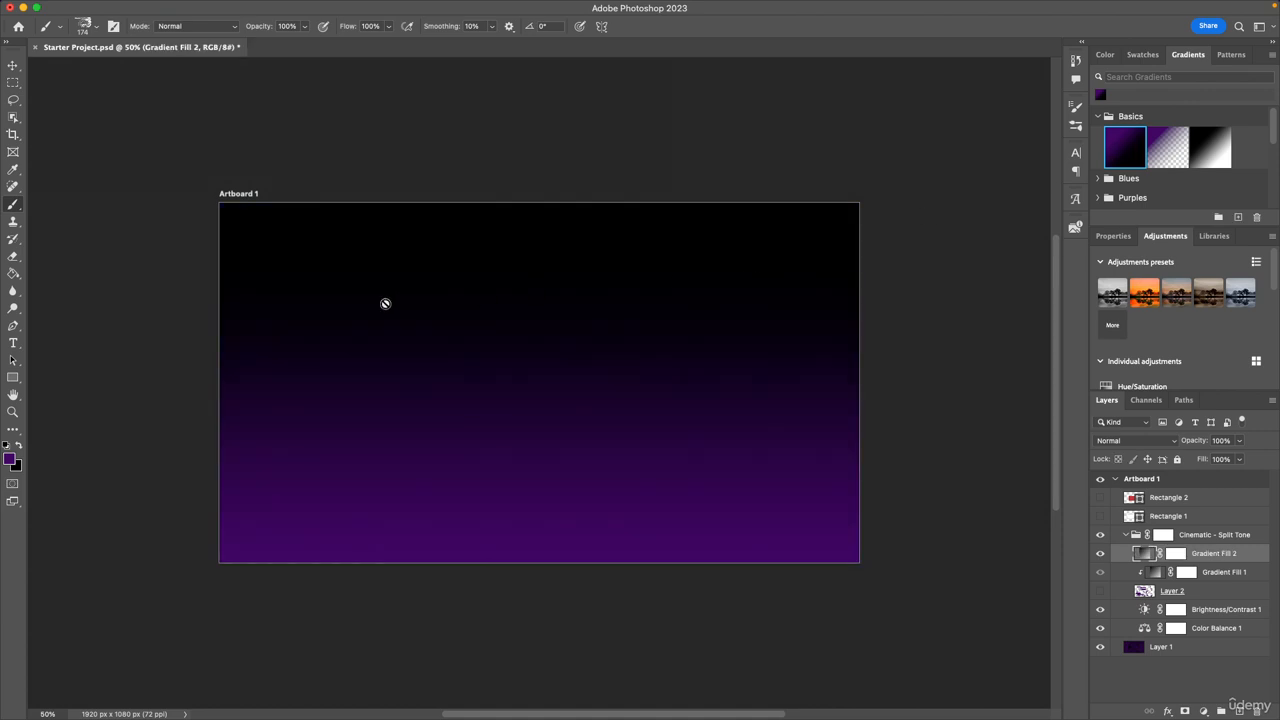
pyautogui.press('v')
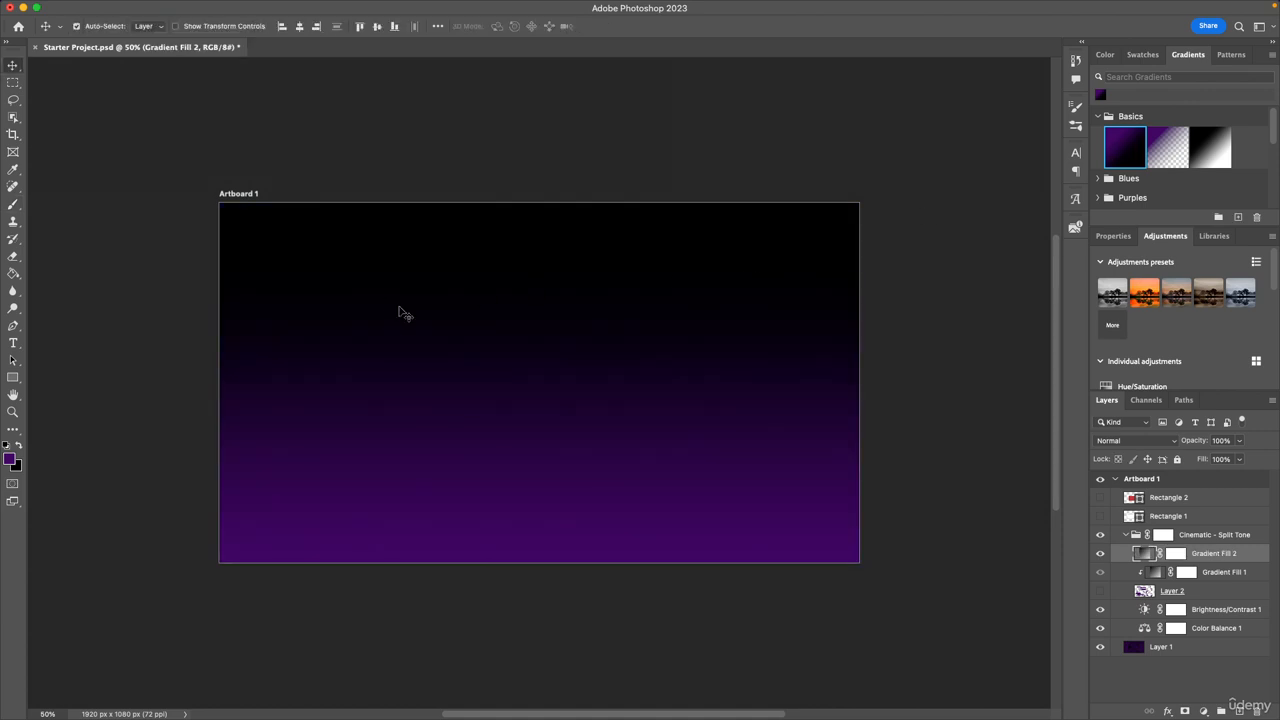
# Try dark blue and purple-to-turquoise gradients from the Blues group on Gradient Fill 2, and restore the purple-to-black gradient.
pyautogui.click(1107, 180)
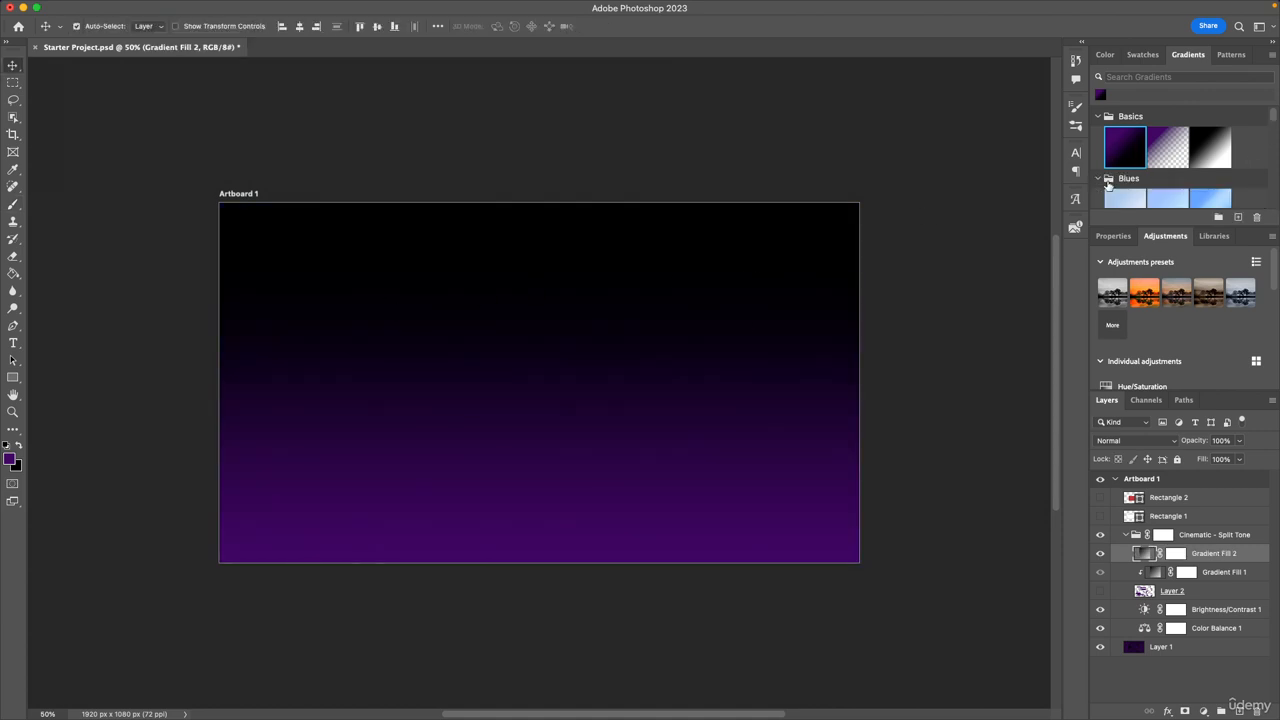
pyautogui.scroll(-5, 1110, 185)
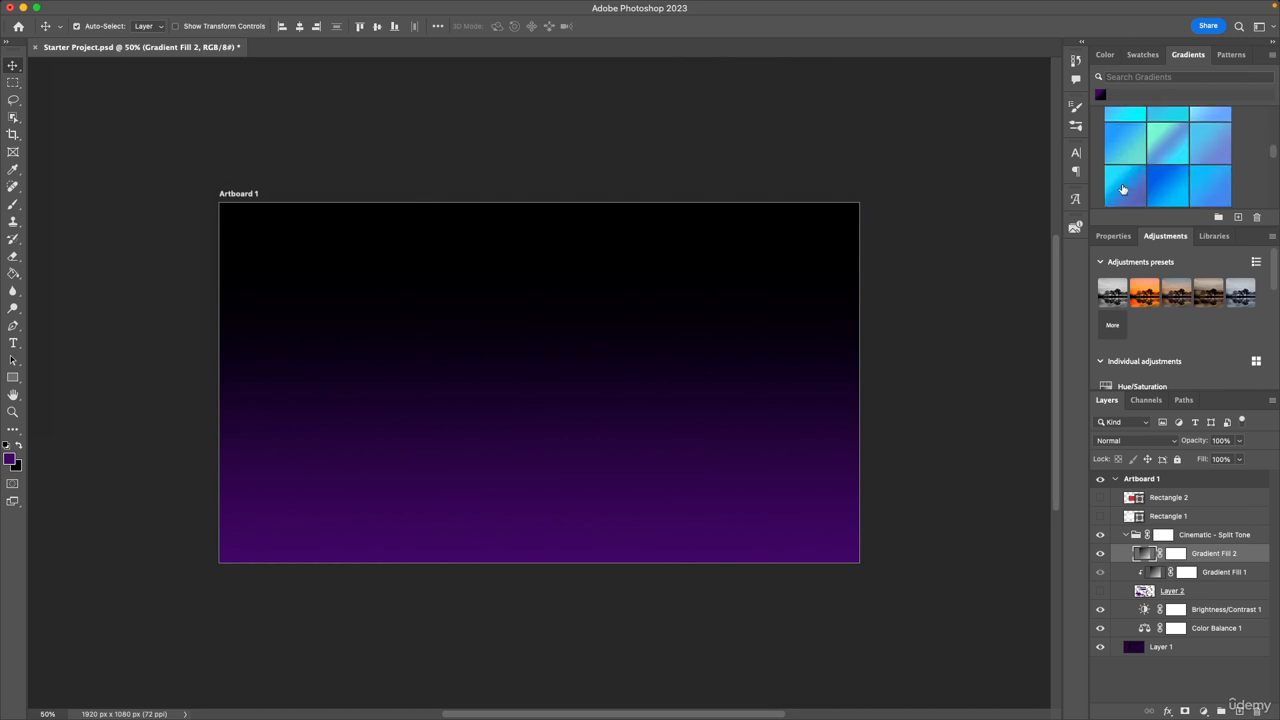
pyautogui.scroll(-5, 1130, 185)
pyautogui.click(1107, 170)
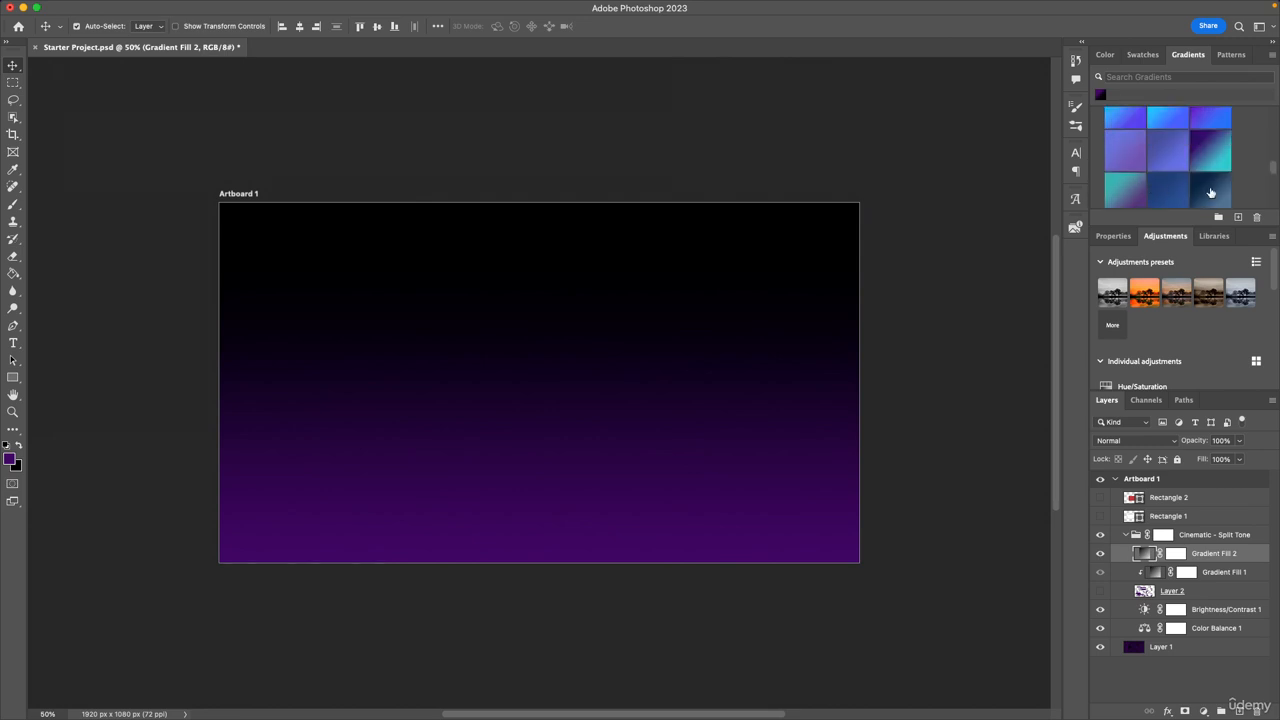
pyautogui.click(1210, 189)
pyautogui.click(1211, 153)
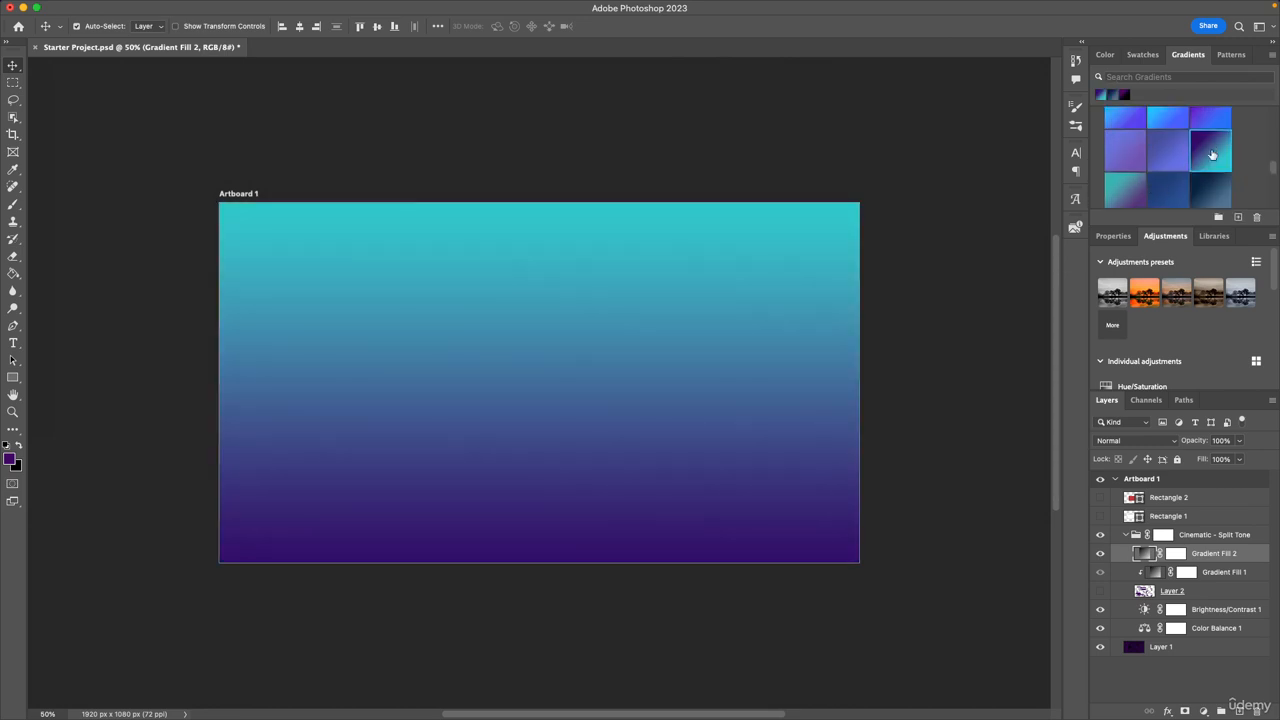
pyautogui.scroll(3, 1211, 153)
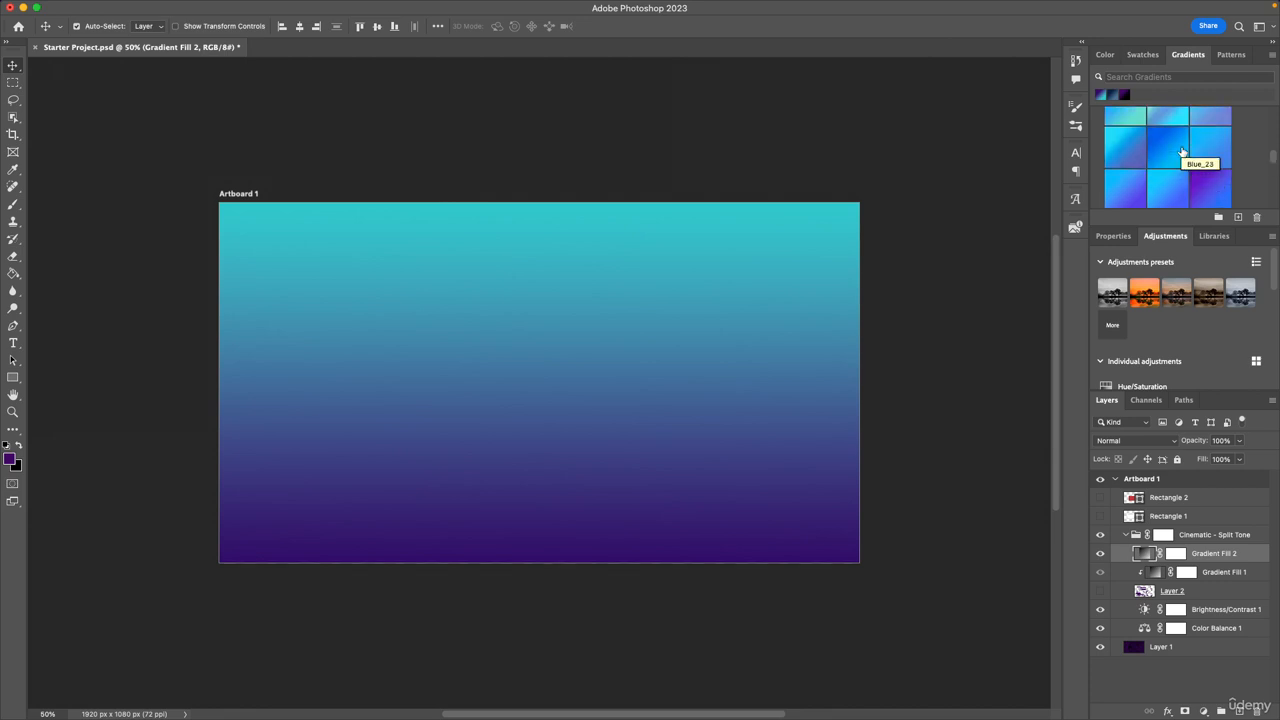
pyautogui.click(1124, 94)
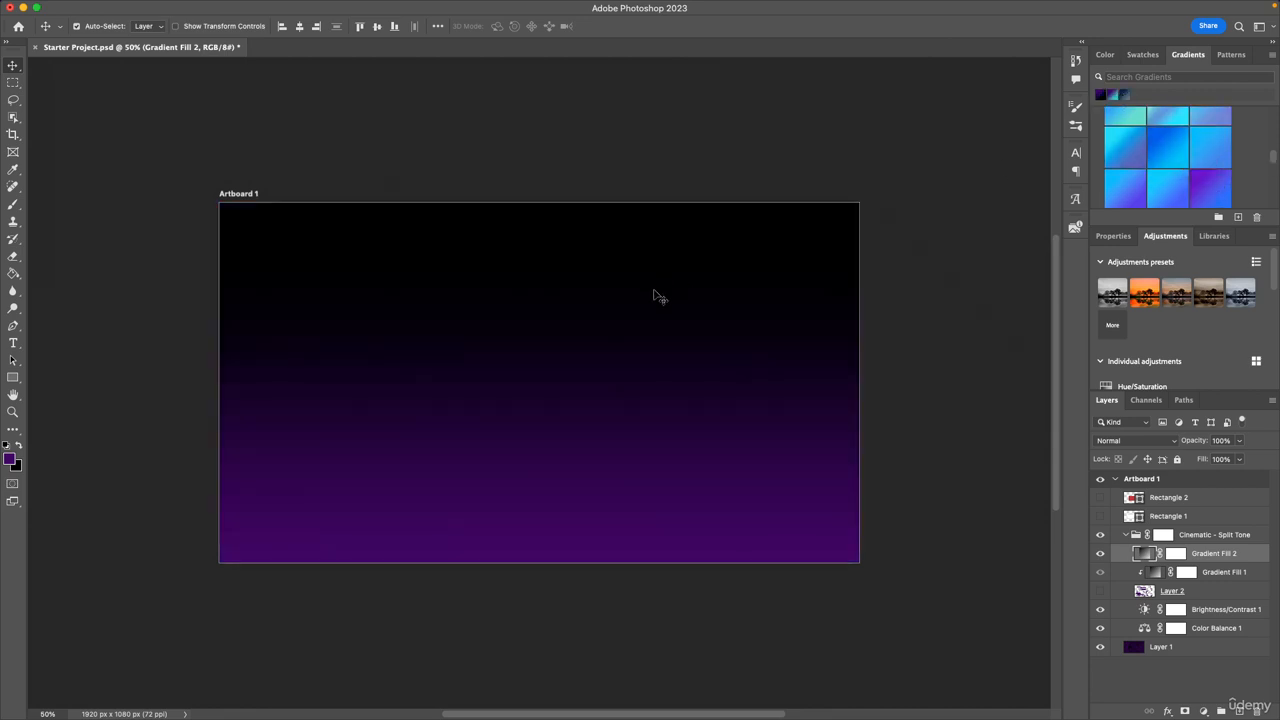
# View the foreground color in the Color Picker without changing it, and save the project.
pyautogui.click(12, 461)
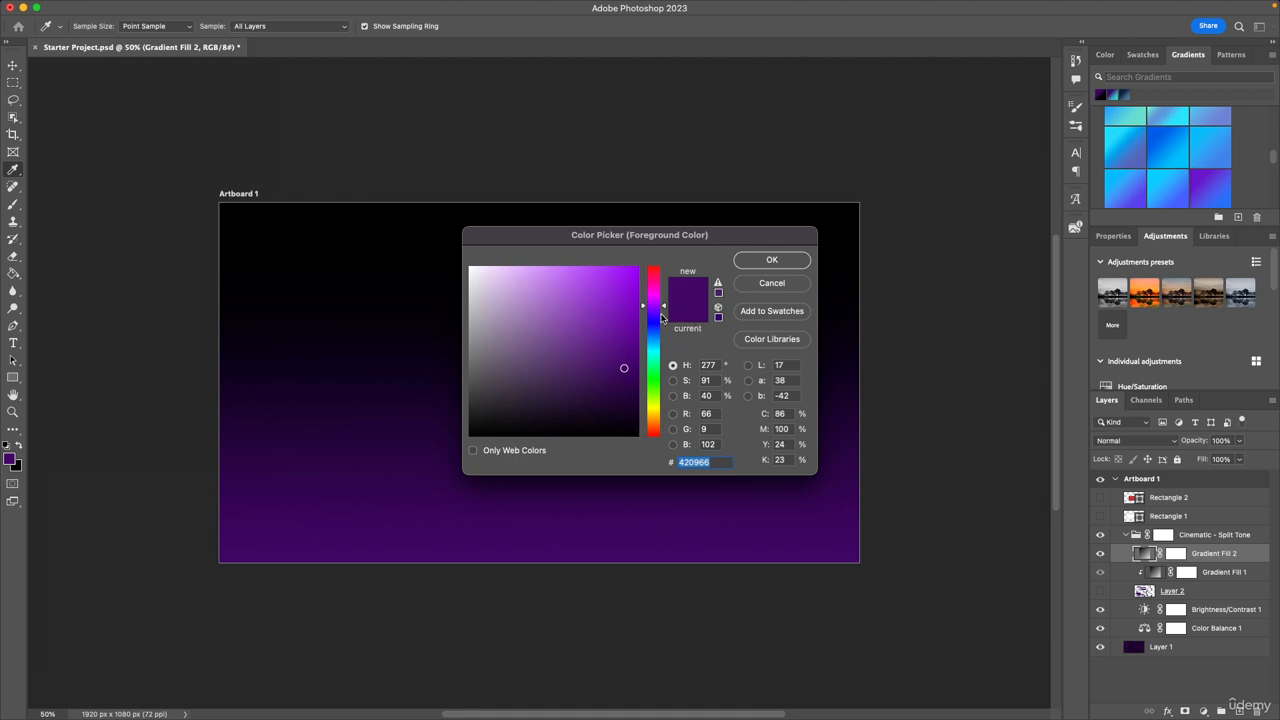
pyautogui.click(770, 286)
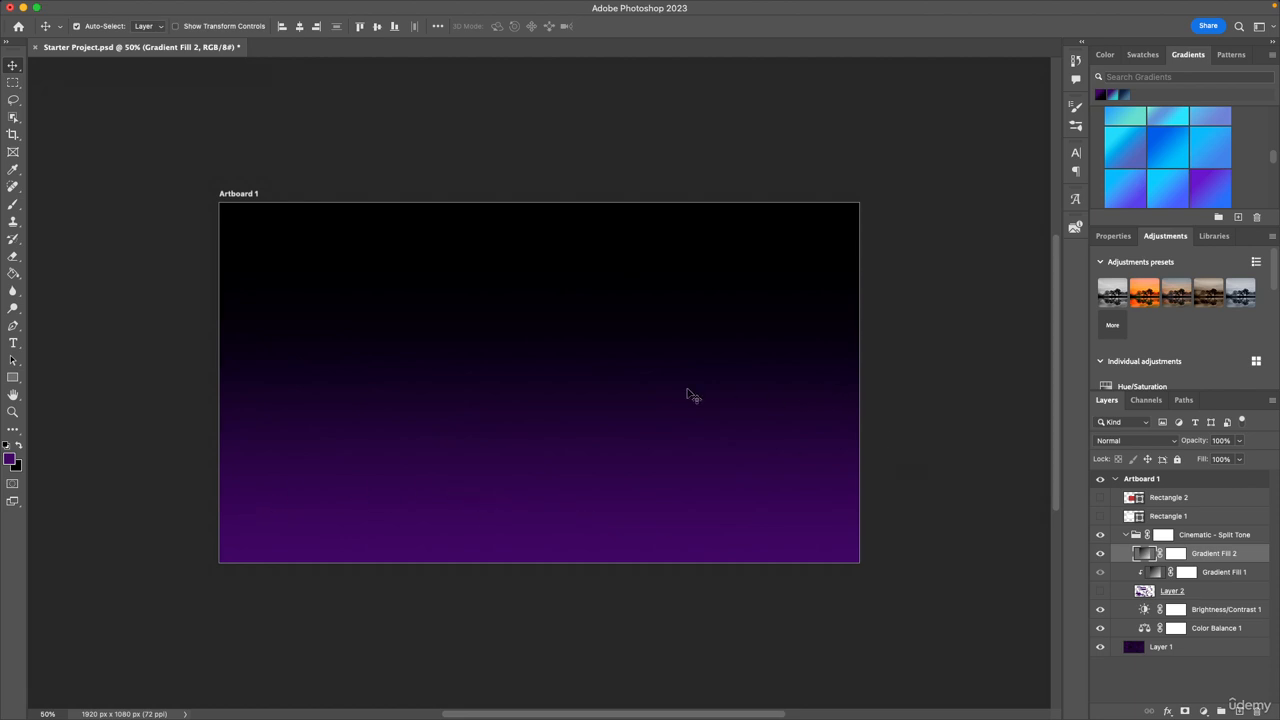
pyautogui.press('super+s')
# Show the Histogram panel and collapse it after viewing.
pyautogui.click(455, 7)
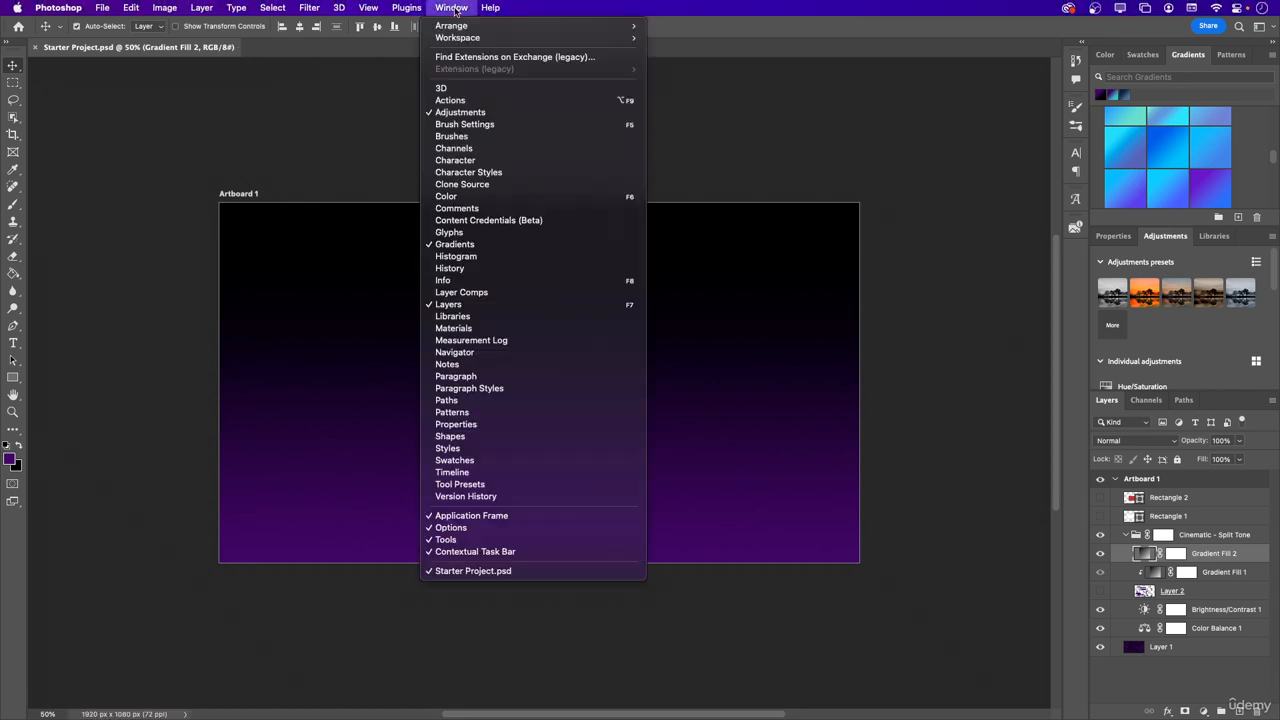
pyautogui.click(474, 256)
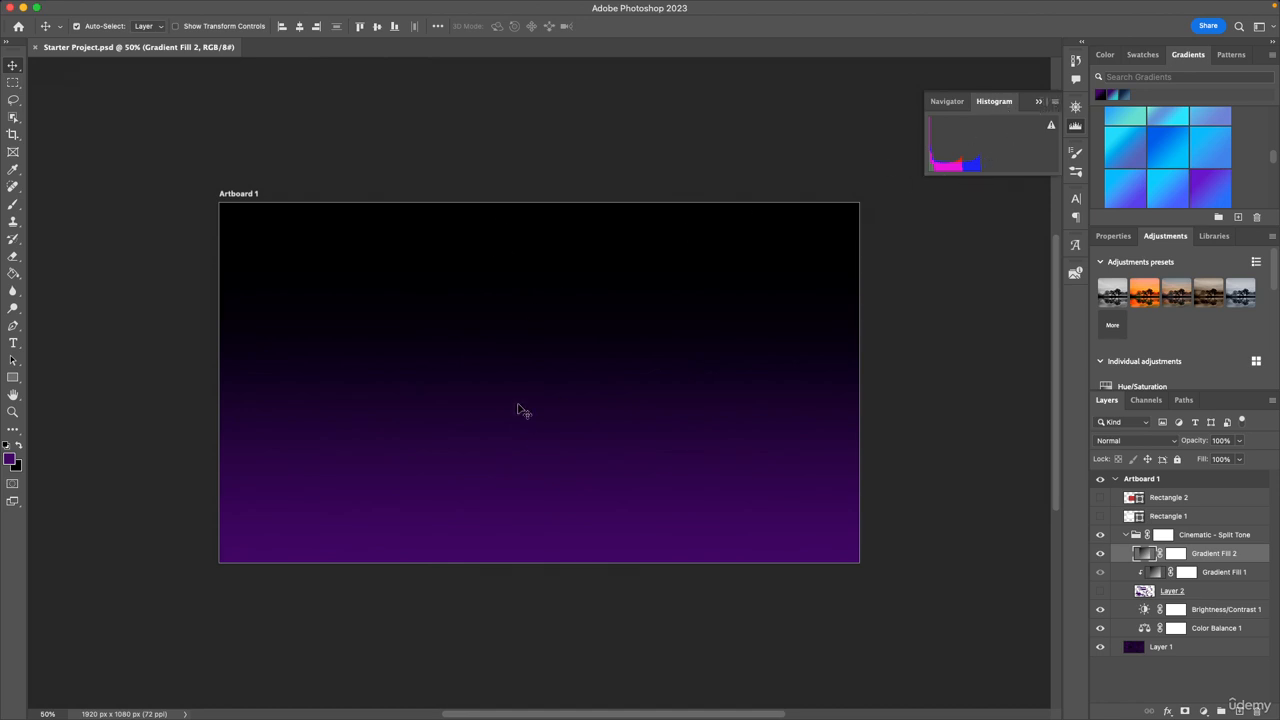
pyautogui.click(1075, 125)
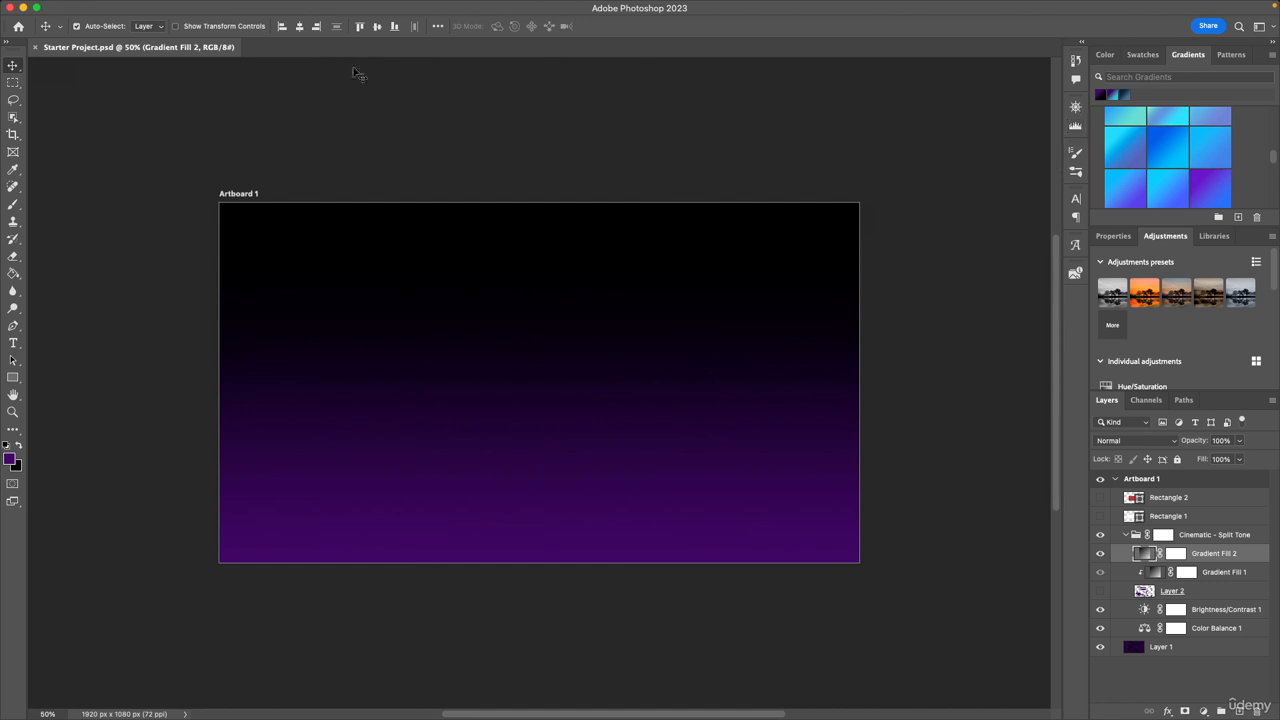
# Detach the Layers panel as a floating panel and enlarge it to cover nearly half of the workspace.
pyautogui.click(451, 7)
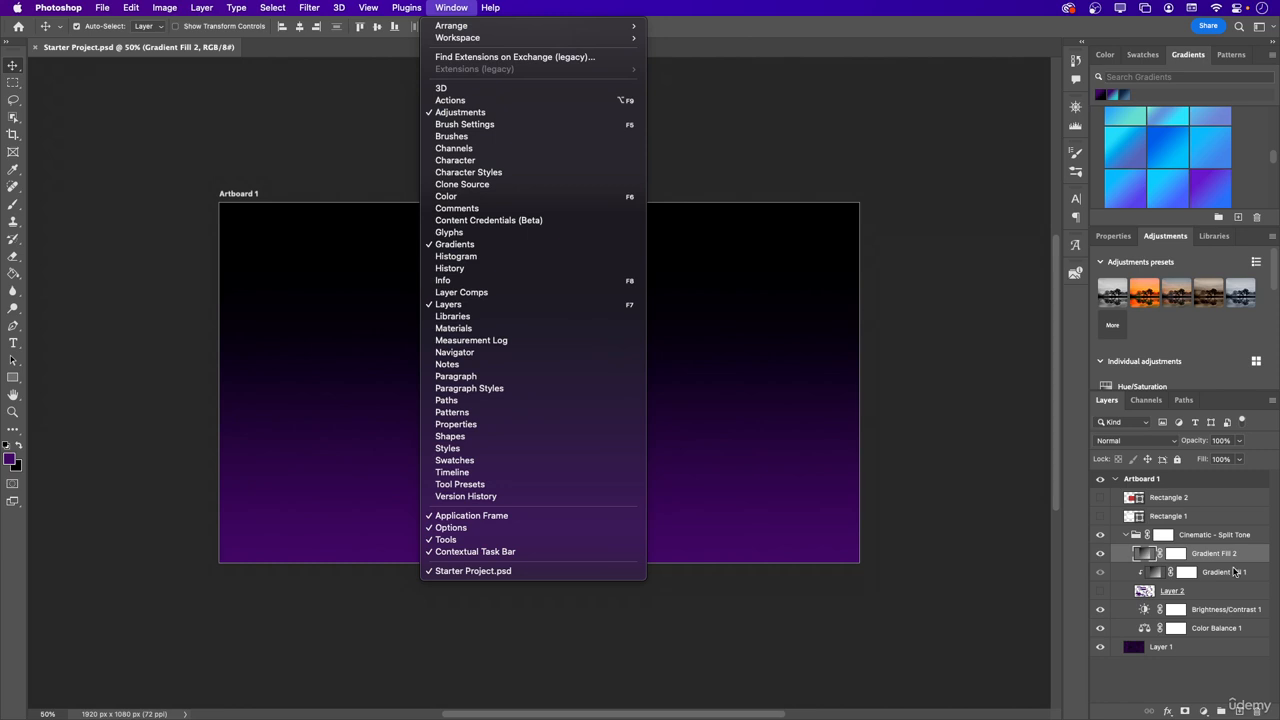
pyautogui.click(1109, 406)
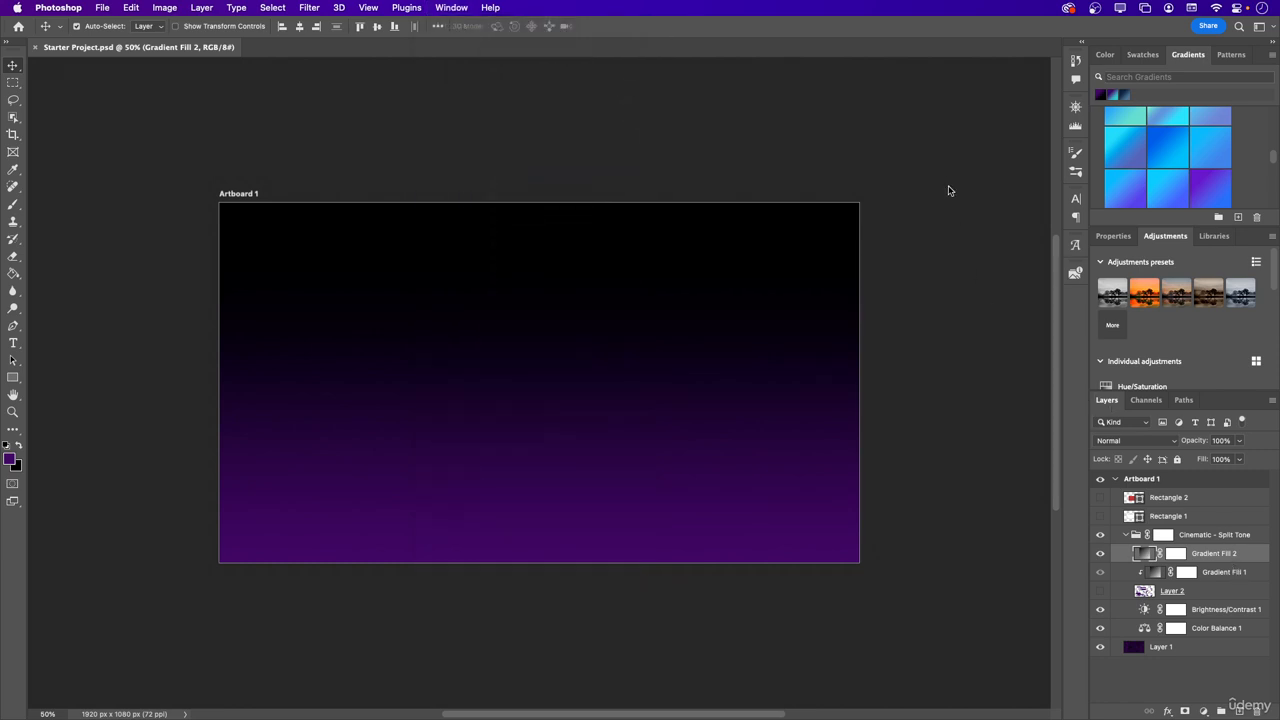
pyautogui.moveTo(1107, 400); pyautogui.dragTo(751, 53)
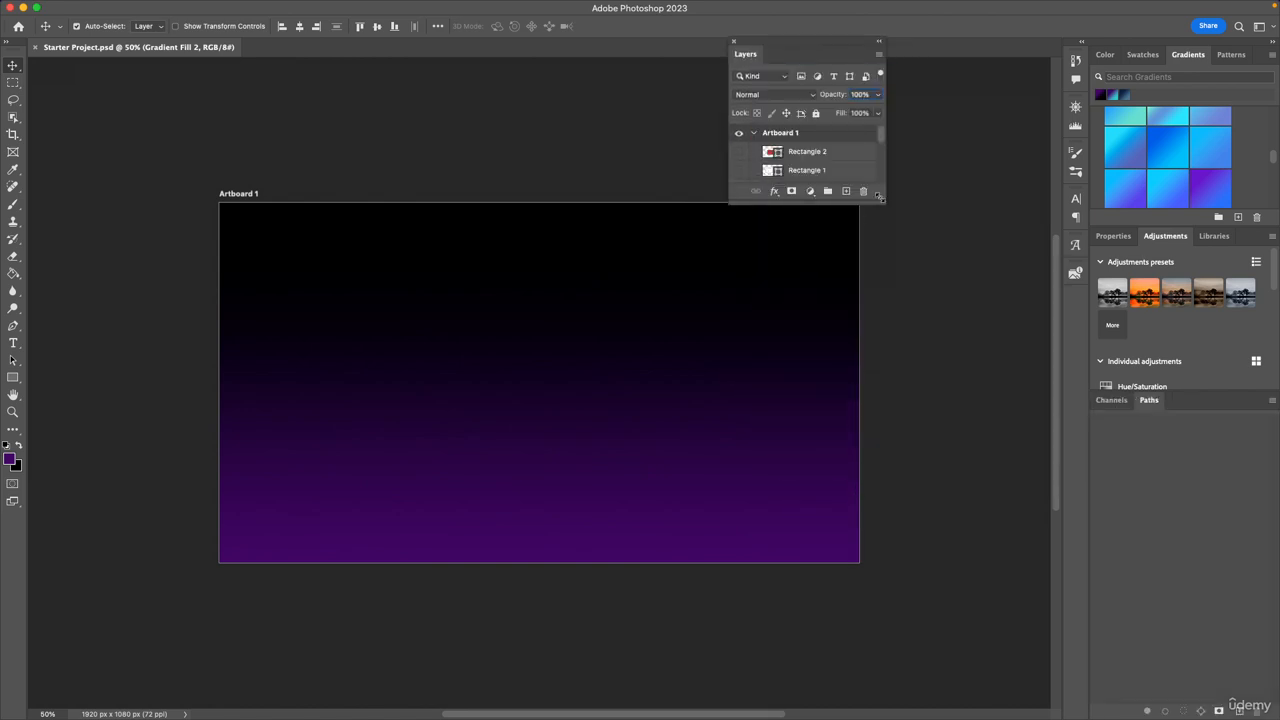
pyautogui.moveTo(882, 199); pyautogui.dragTo(1278, 716)
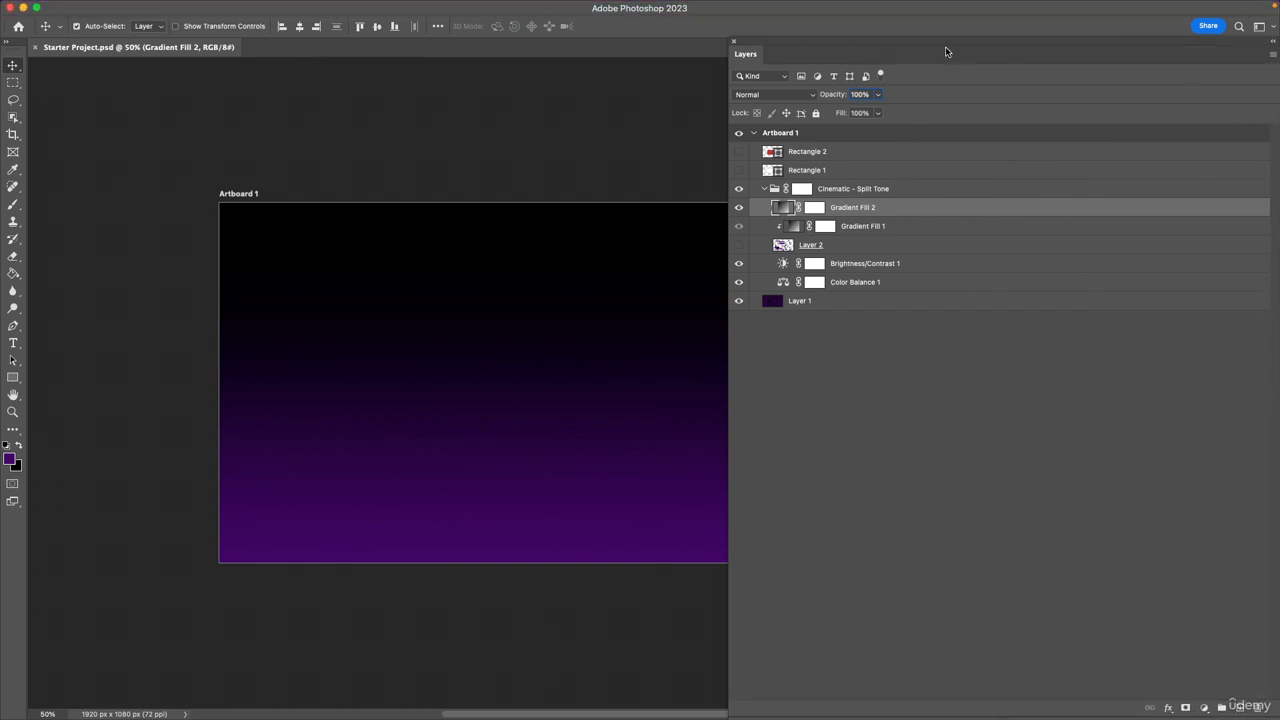
pyautogui.moveTo(945, 46); pyautogui.dragTo(947, 25)
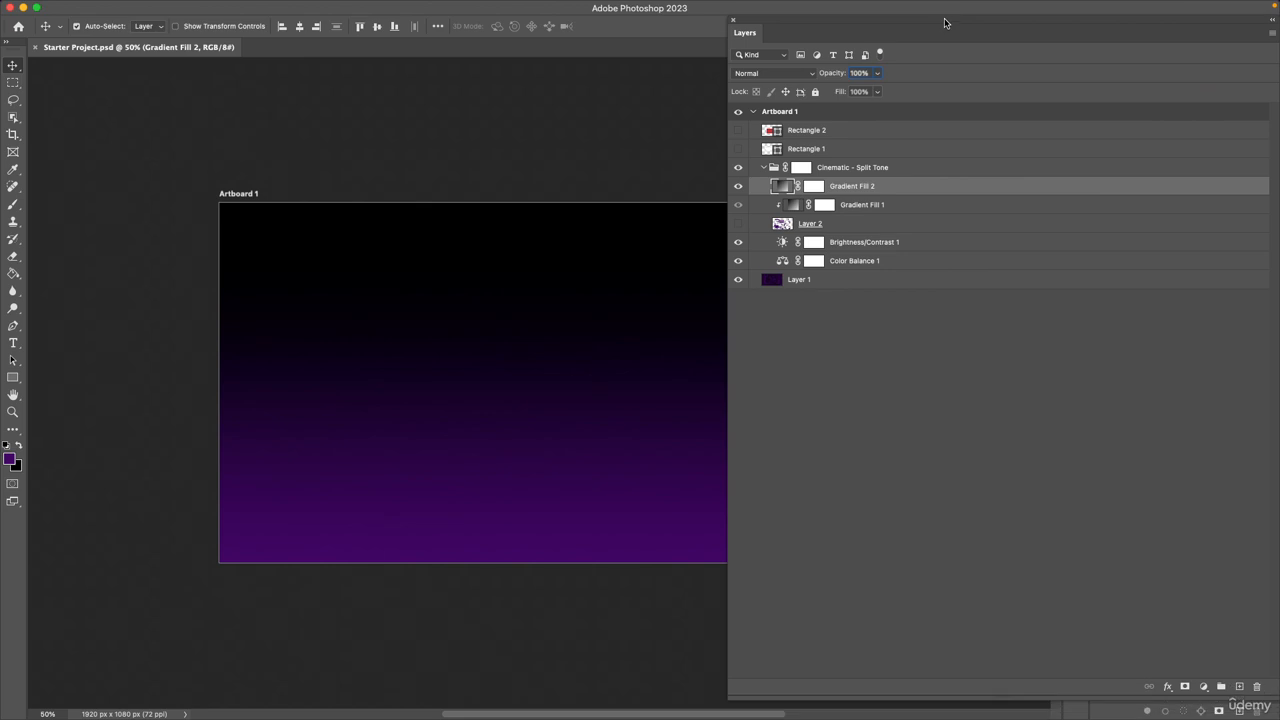
pyautogui.moveTo(873, 697); pyautogui.dragTo(867, 714)
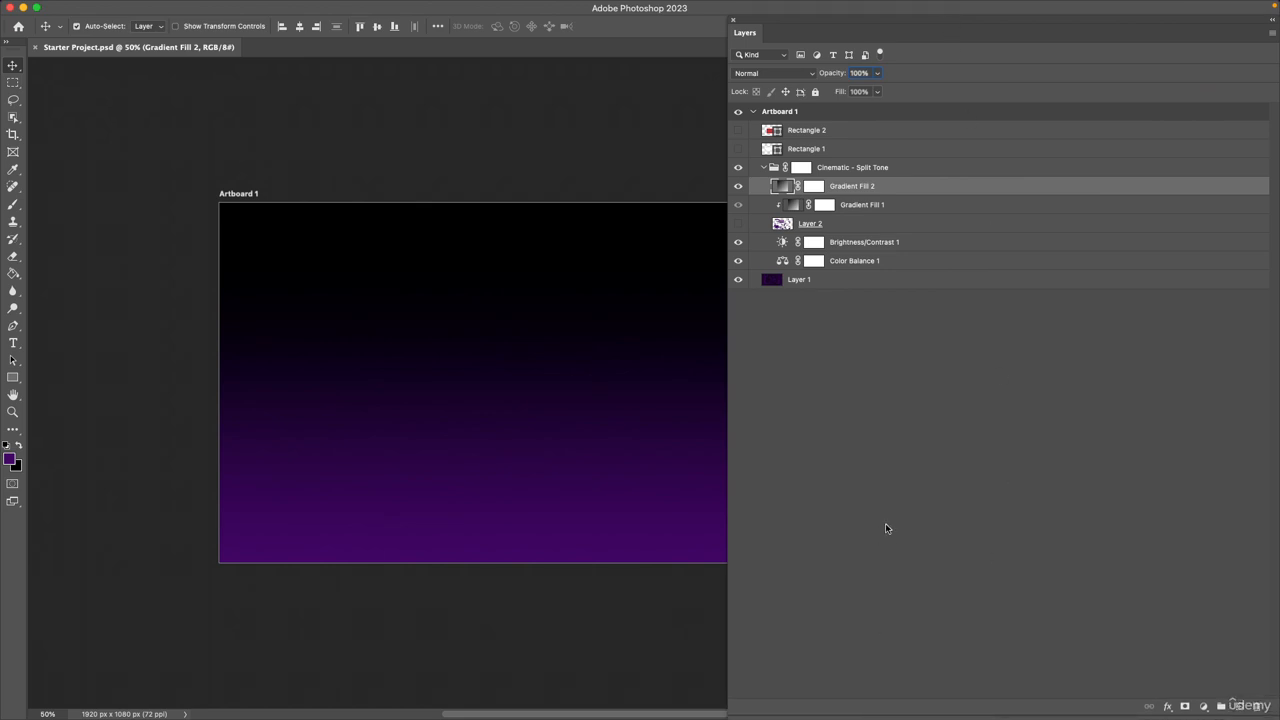
# Look through the Layers panel's options and compare them with the application's Layer commands.
pyautogui.click(1272, 37)
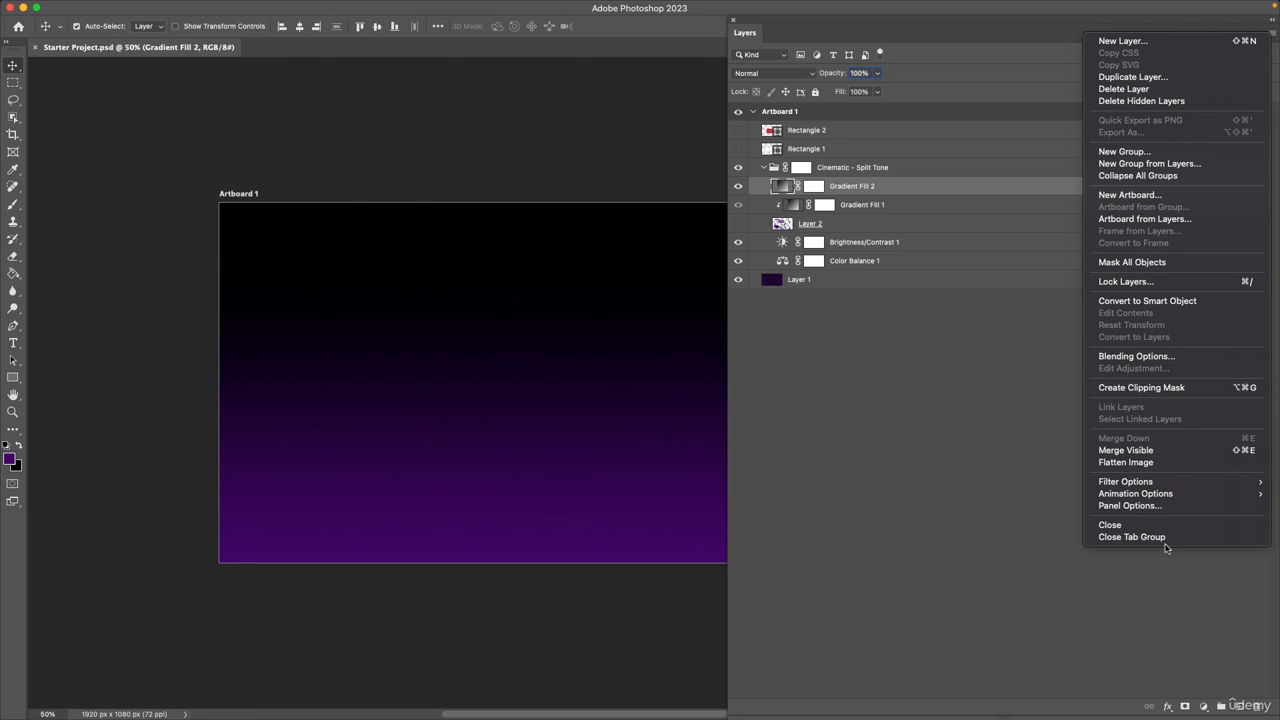
pyautogui.click(317, 84)
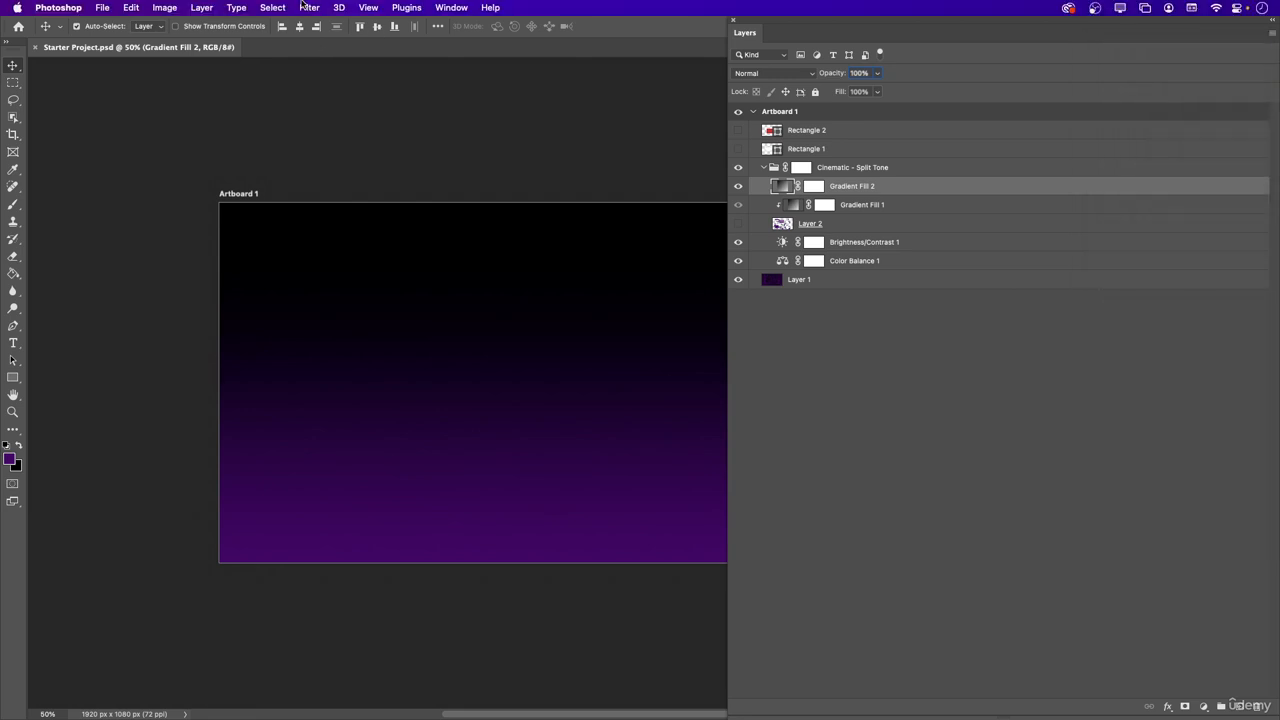
pyautogui.click(202, 8)
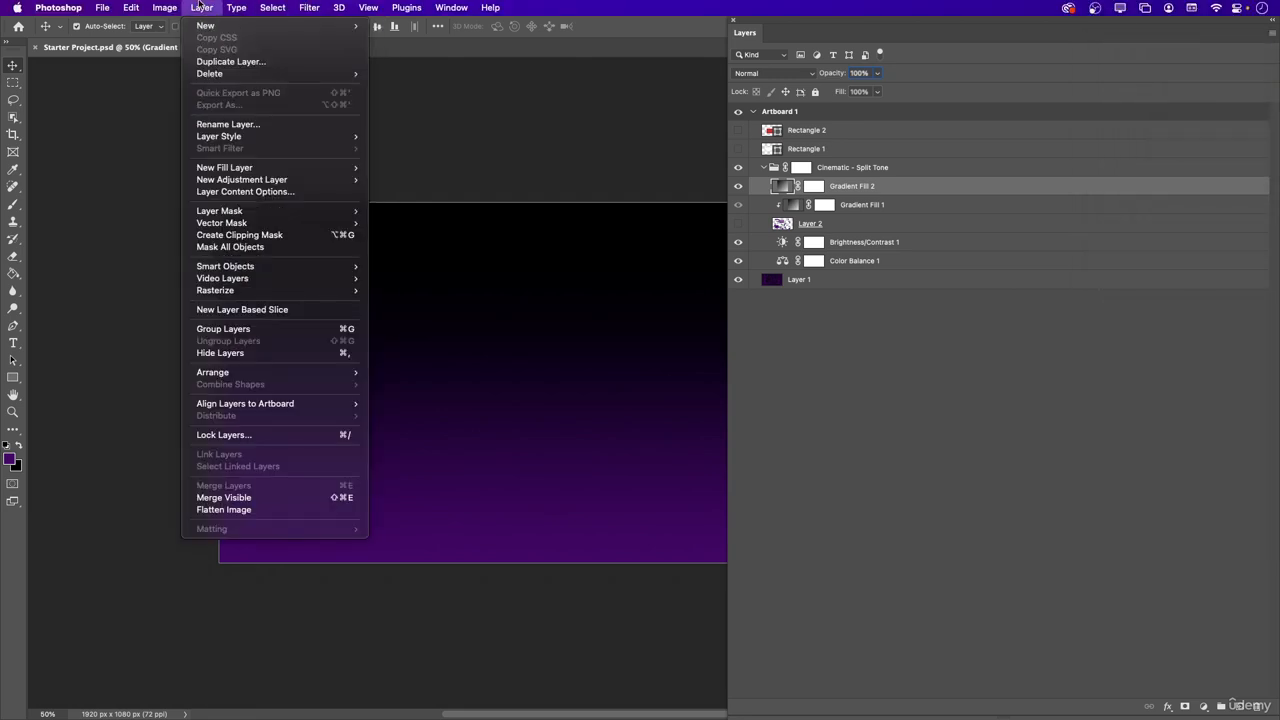
pyautogui.click(1070, 505)
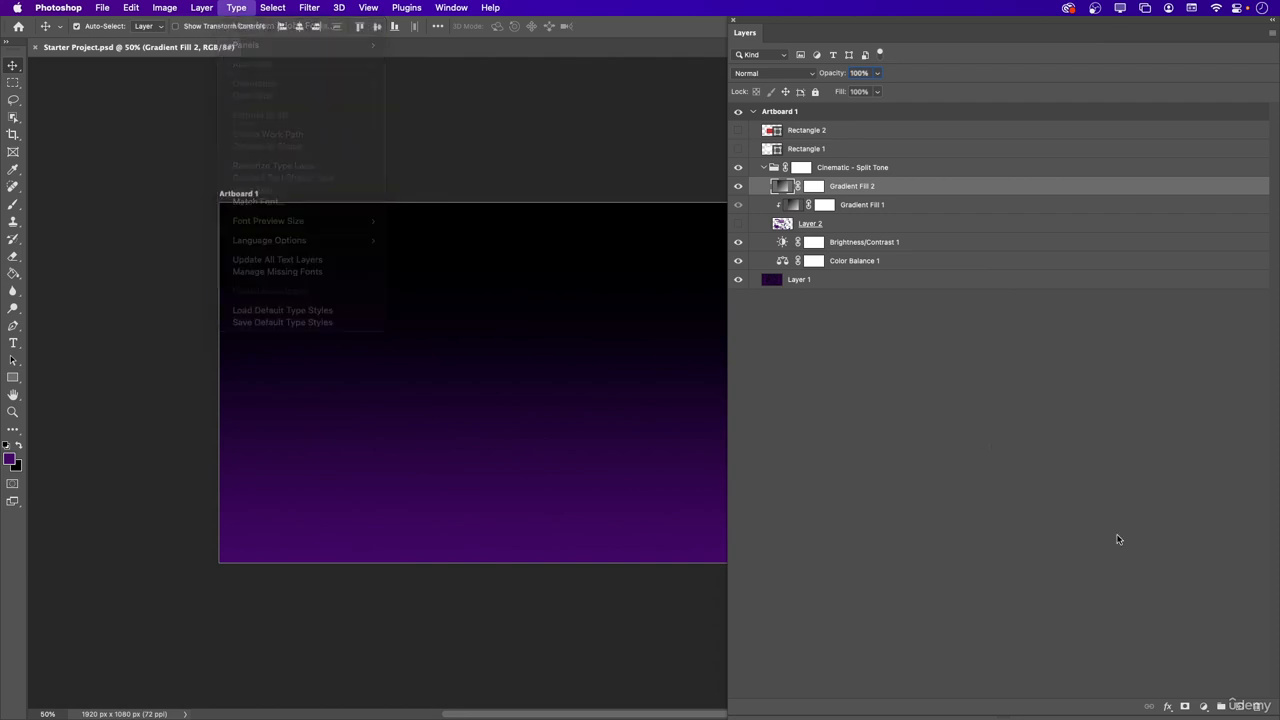
# Look through the layer effects and the fill and adjustment layer types offered for Gradient Fill 2, and deselect the layer.
pyautogui.click(1167, 707)
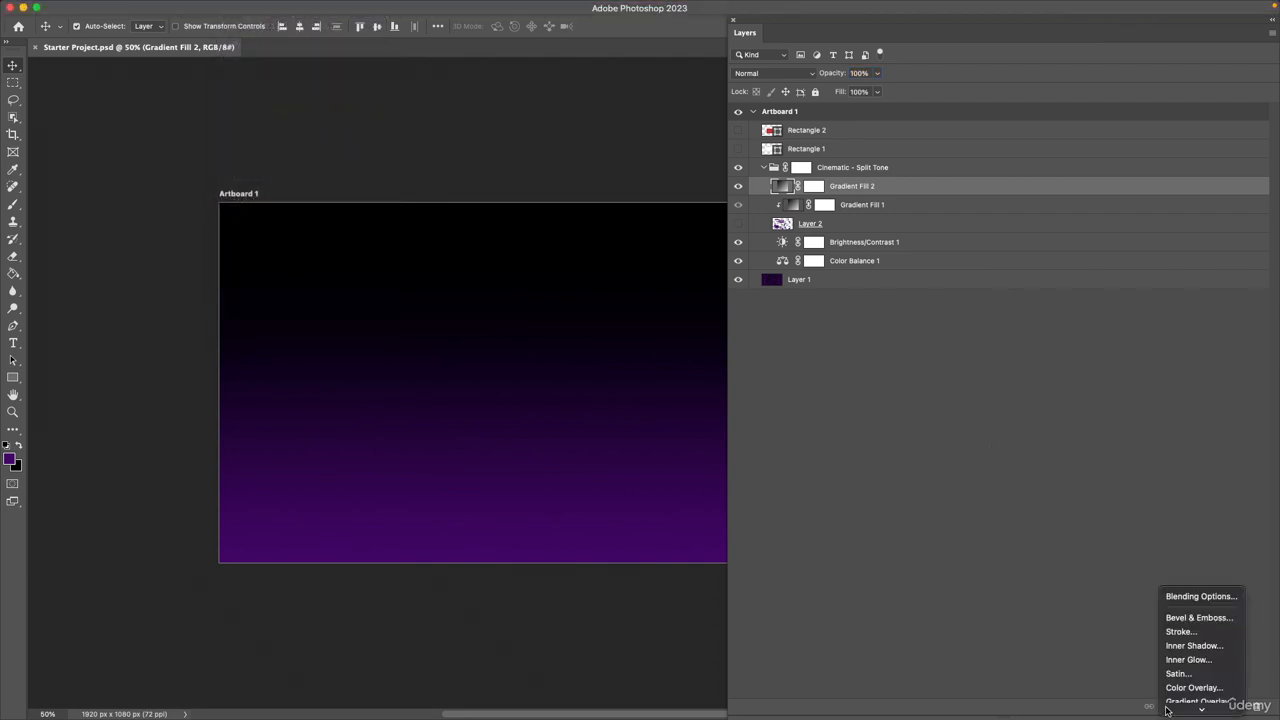
pyautogui.click(1130, 601)
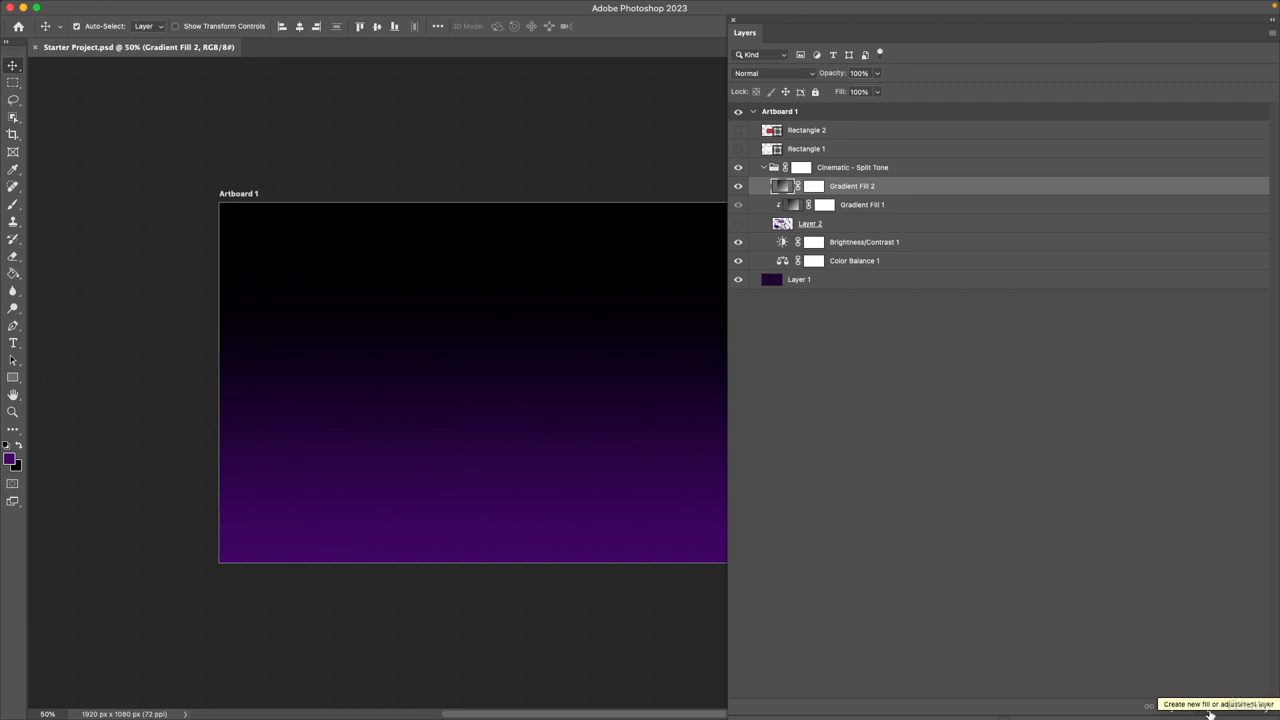
pyautogui.click(1210, 712)
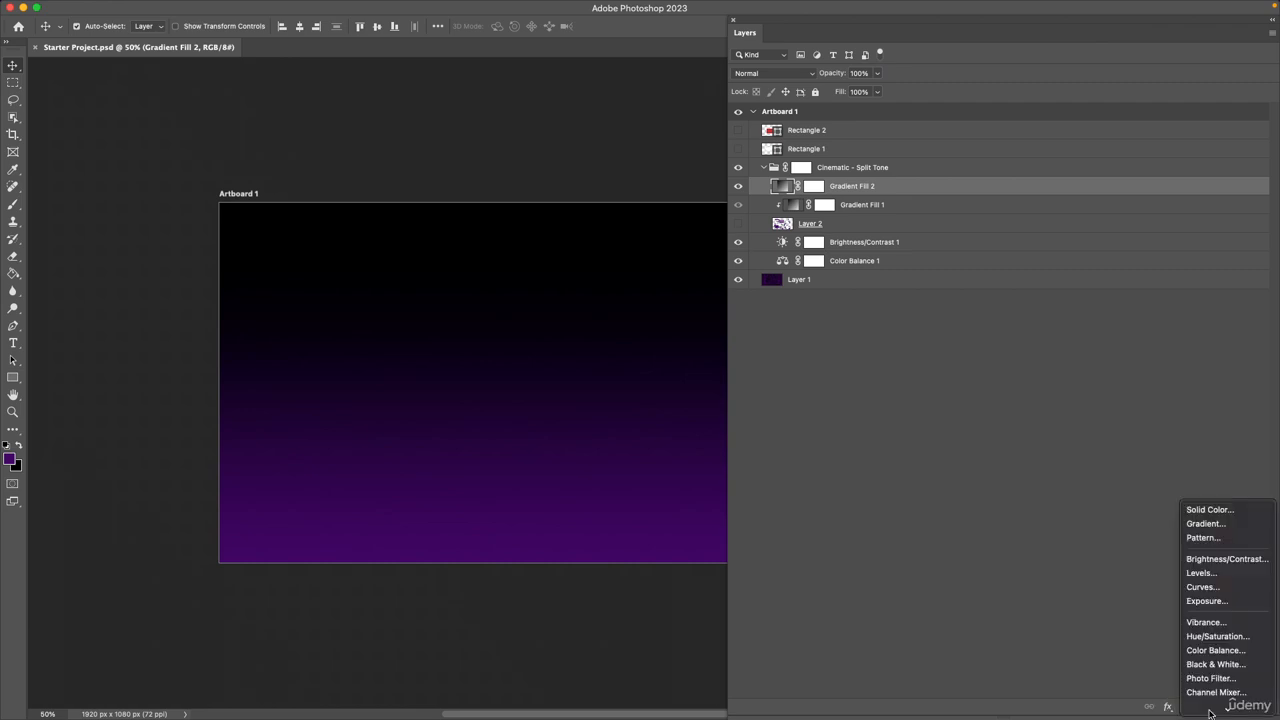
pyautogui.click(1168, 650)
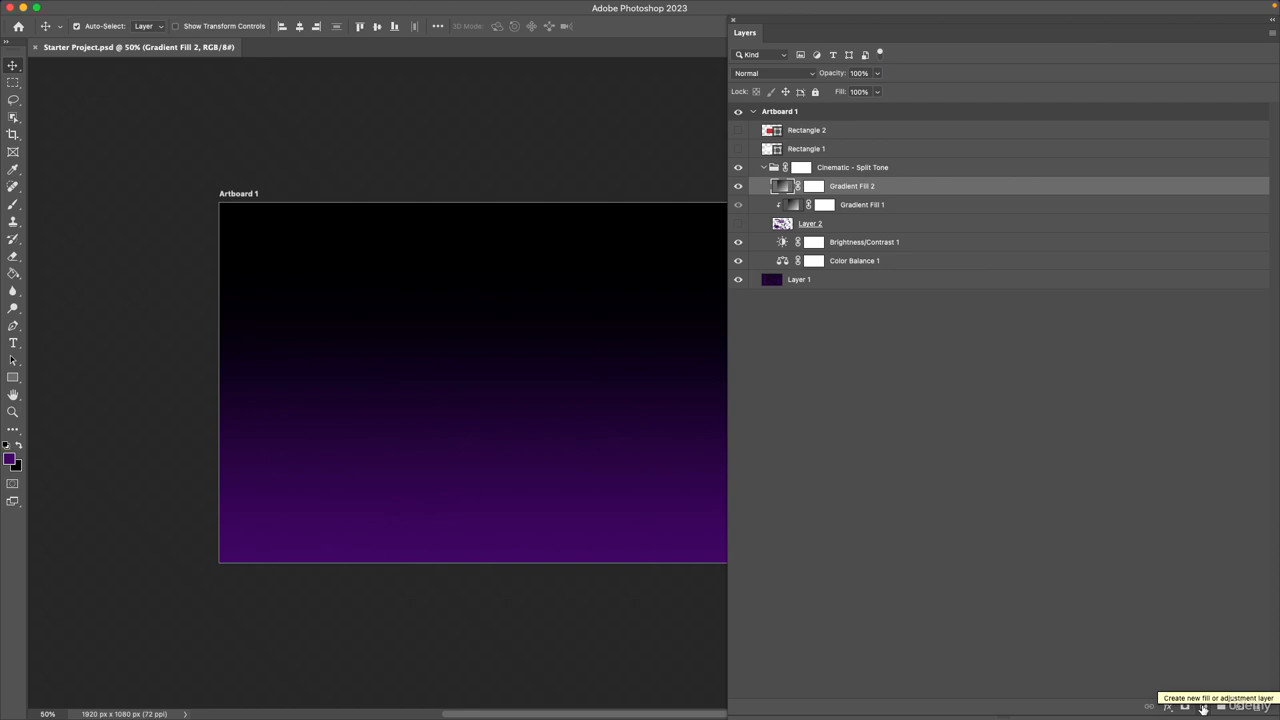
pyautogui.click(1203, 707)
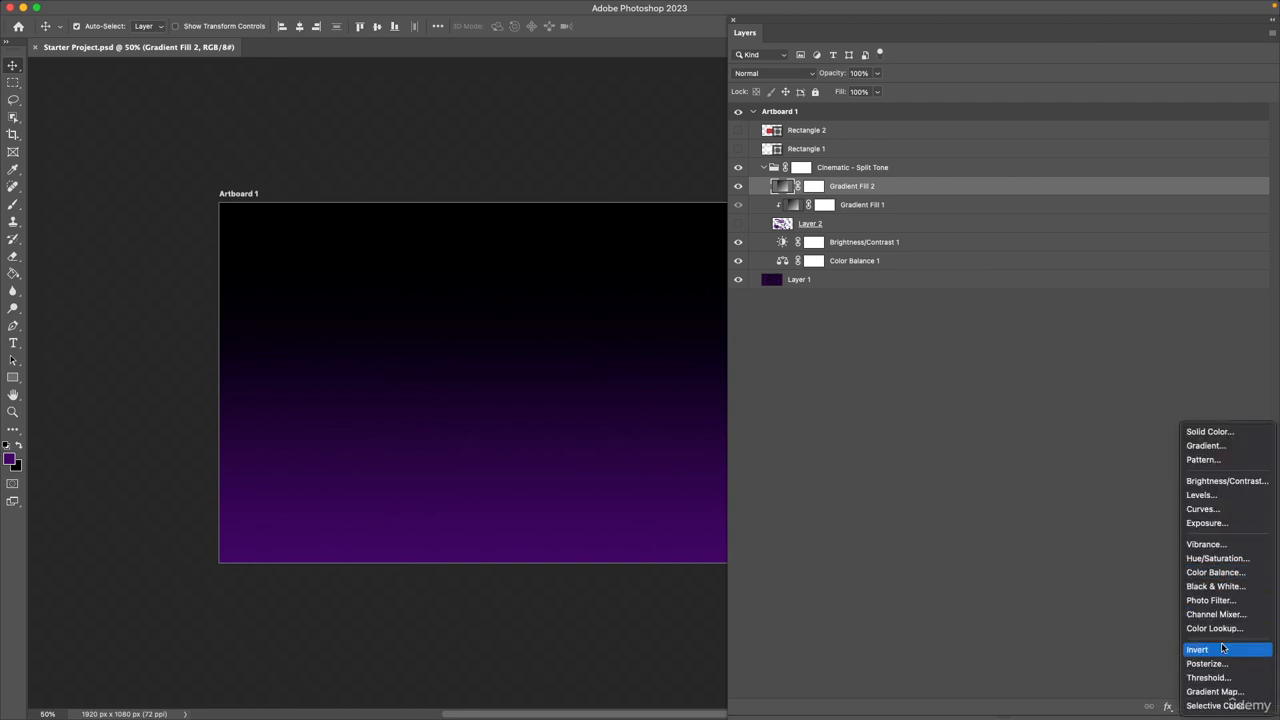
pyautogui.click(1113, 534)
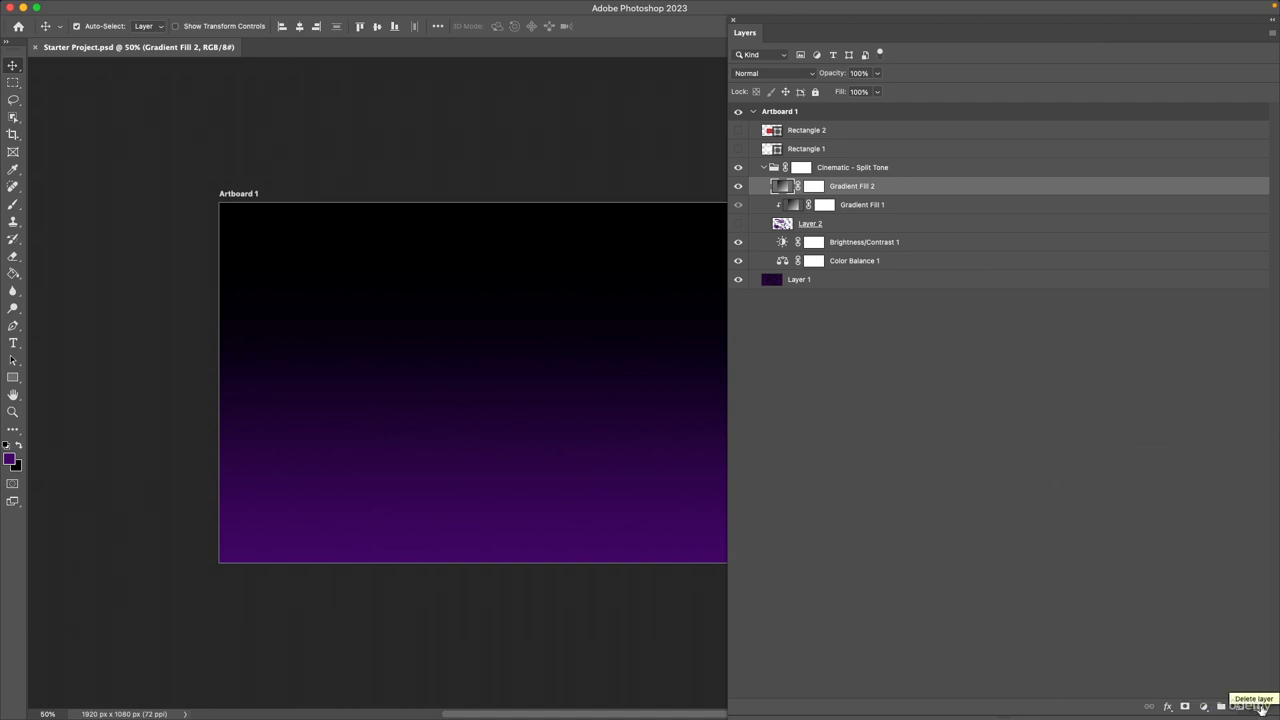
pyautogui.click(980, 400)
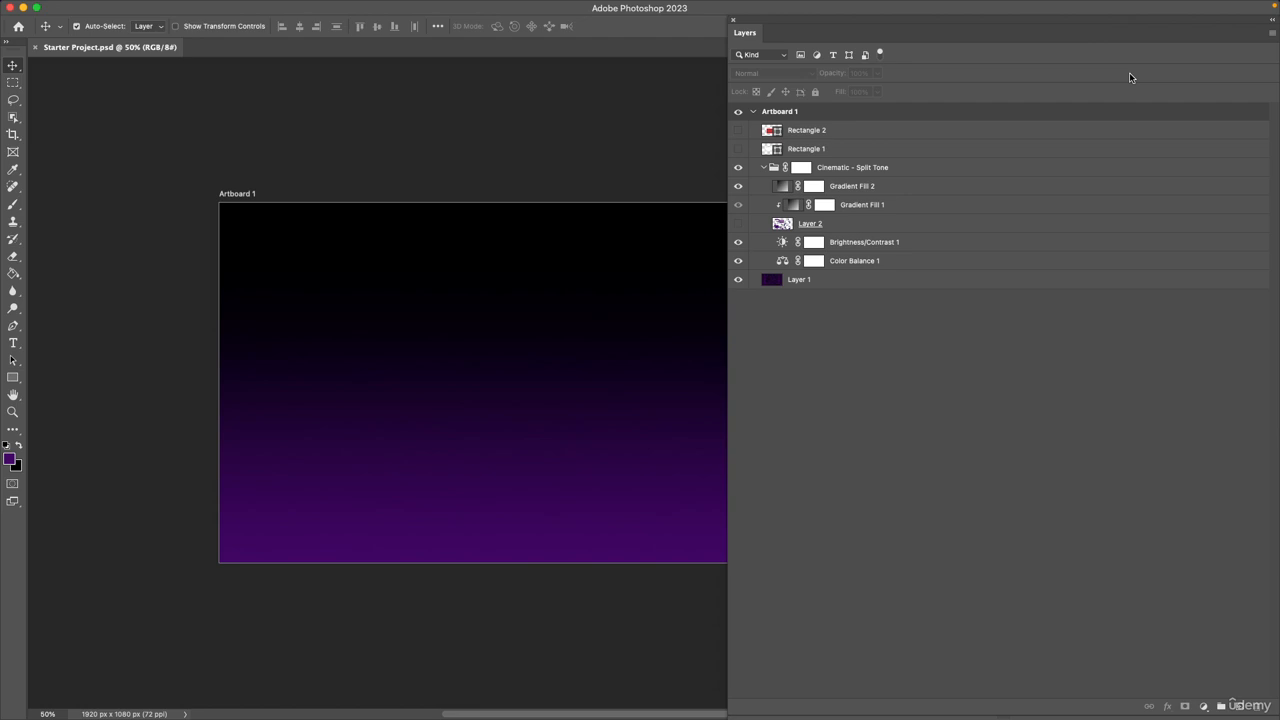
# Review the Layers panel's own options twice without choosing any command.
pyautogui.click(1270, 36)
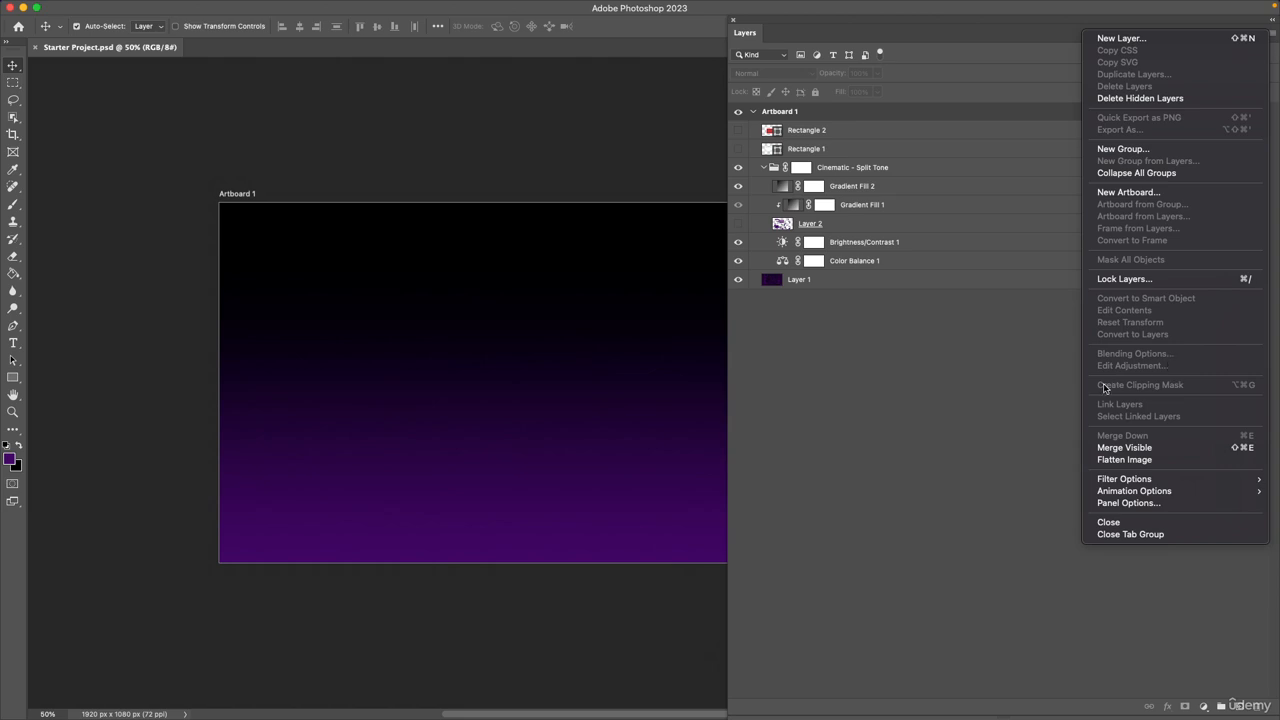
pyautogui.click(999, 407)
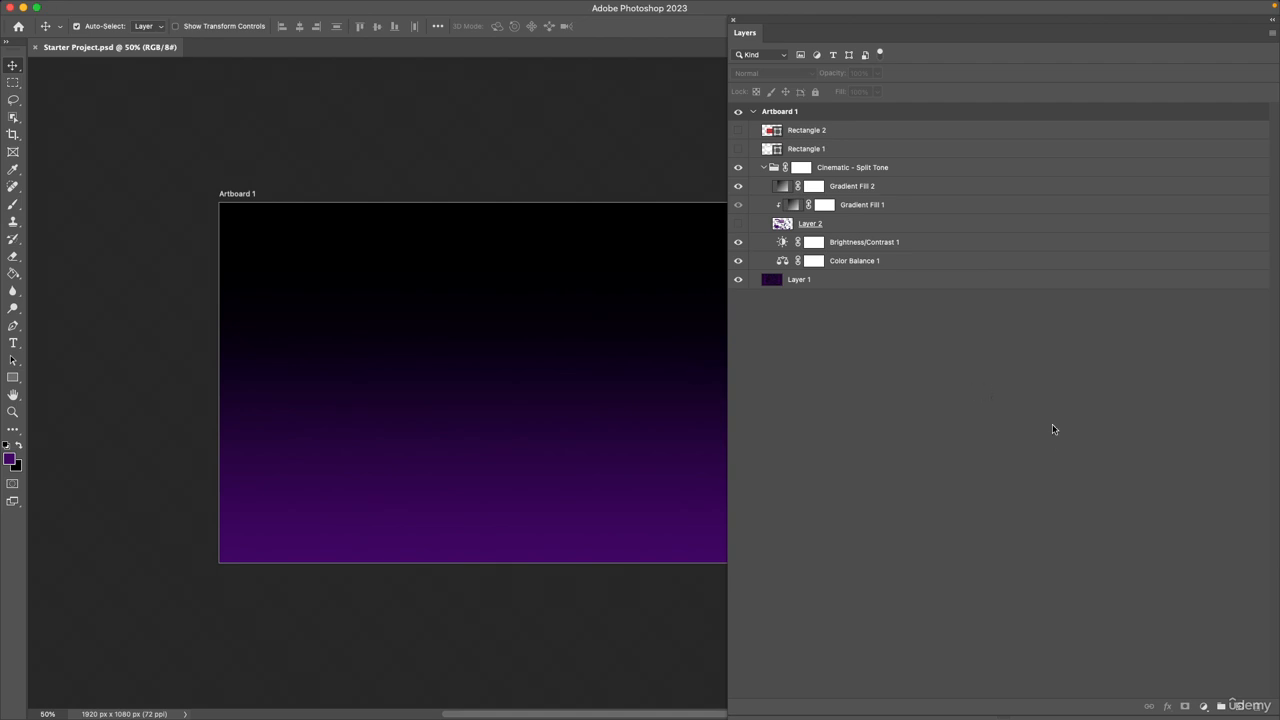
pyautogui.click(1272, 33)
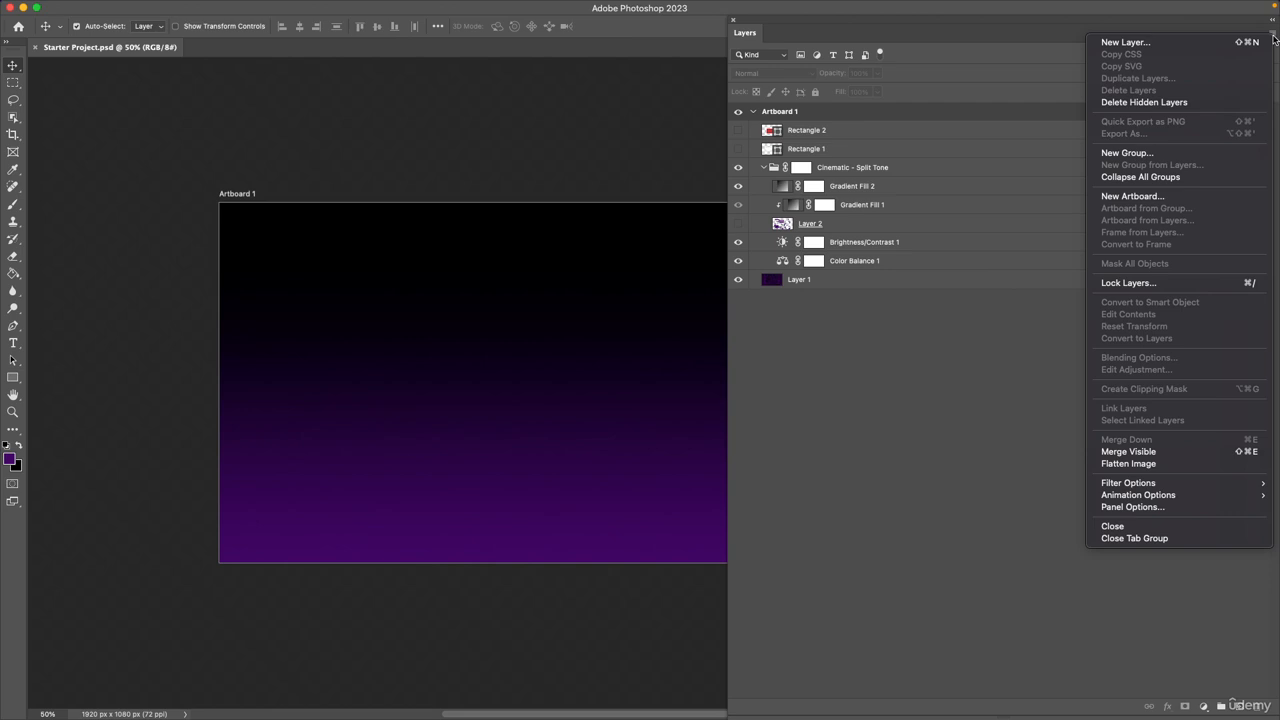
pyautogui.click(958, 468)
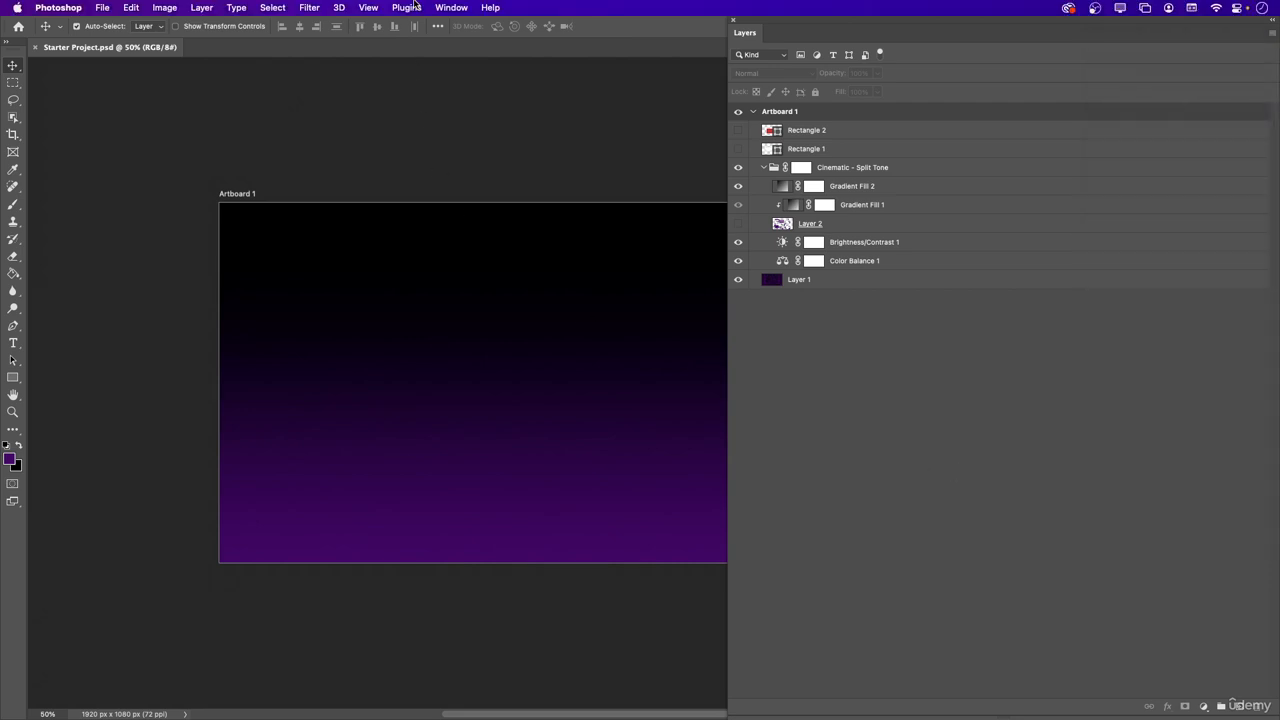
# Show the Materials panel to view the Adobe Substance materials, and close it.
pyautogui.click(390, 9)
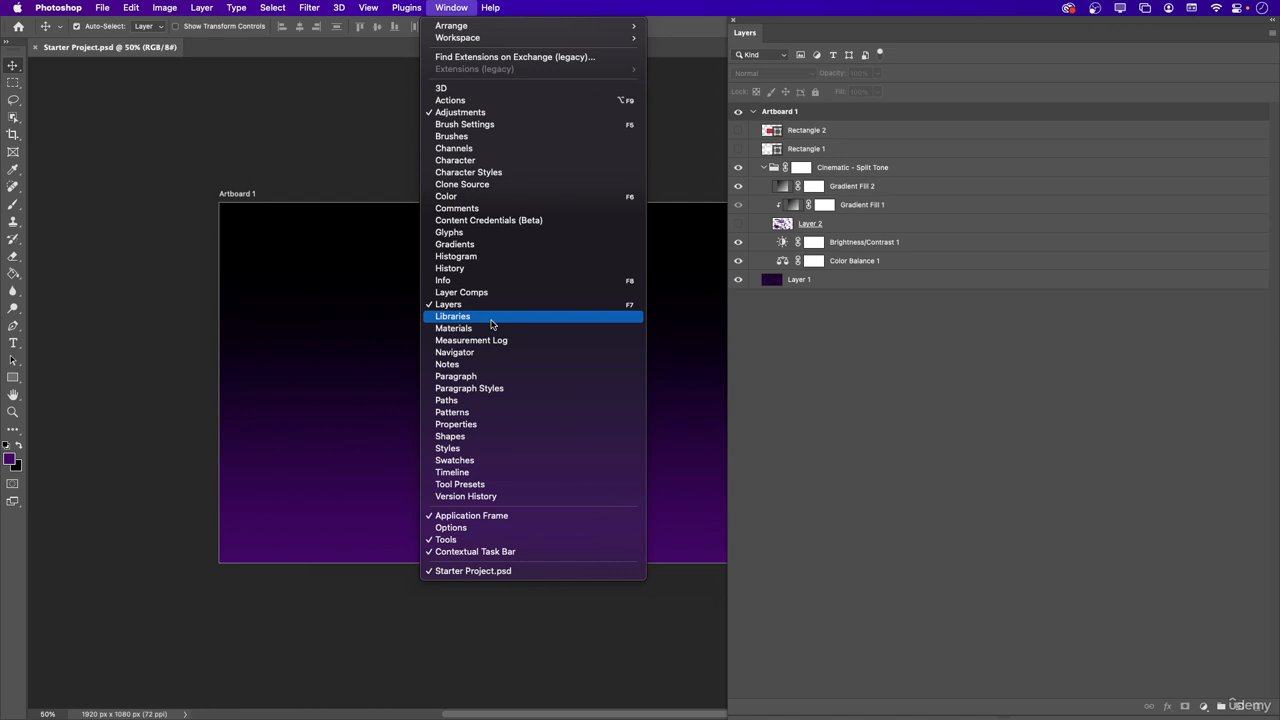
pyautogui.click(494, 330)
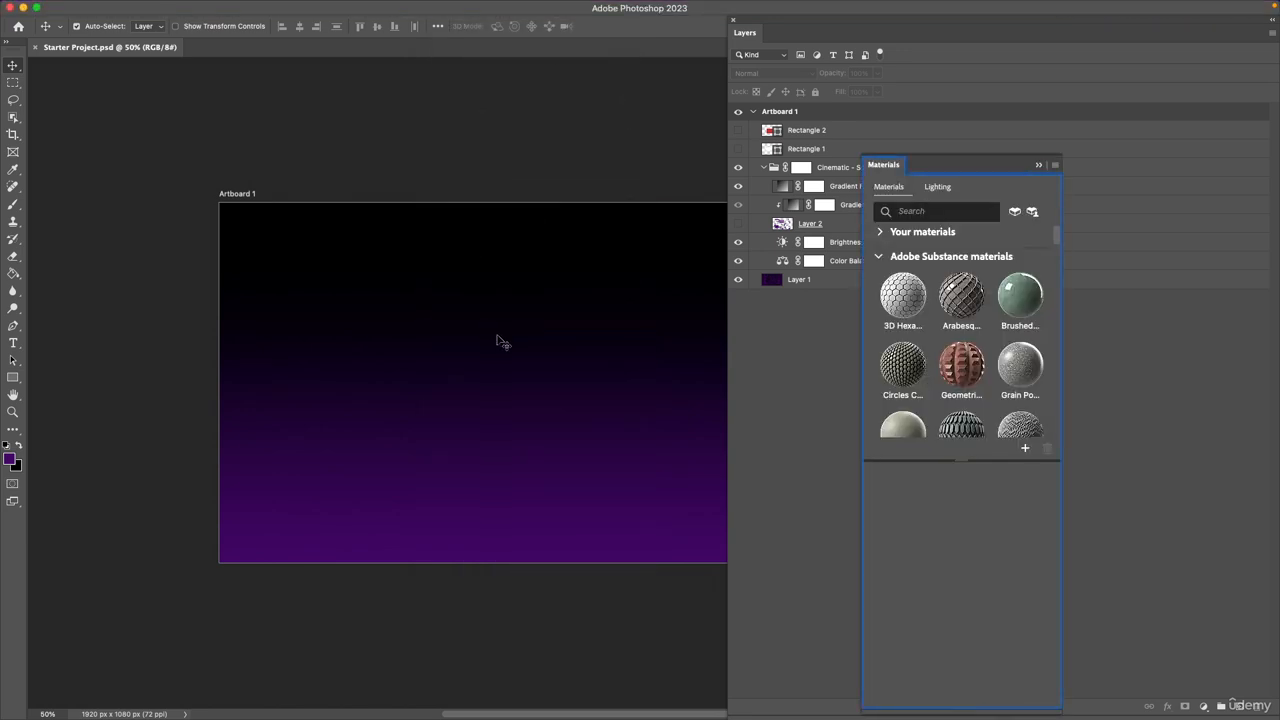
pyautogui.click(1054, 165)
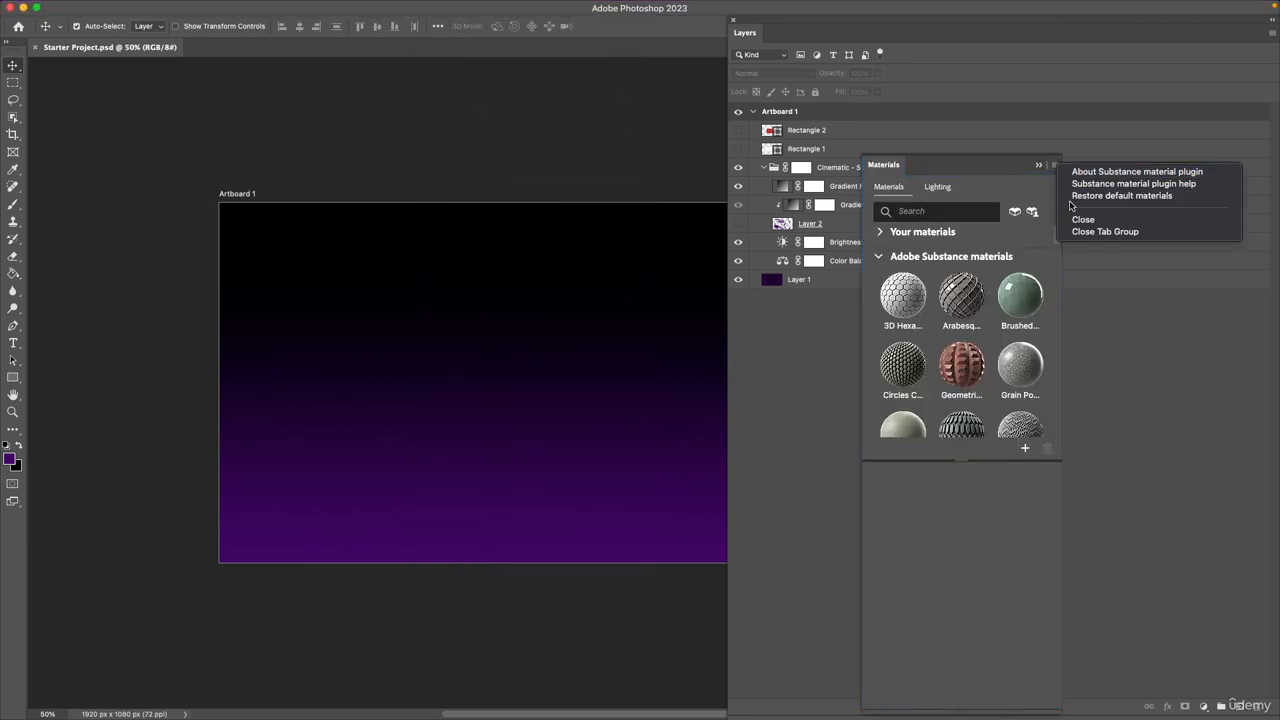
pyautogui.click(1083, 219)
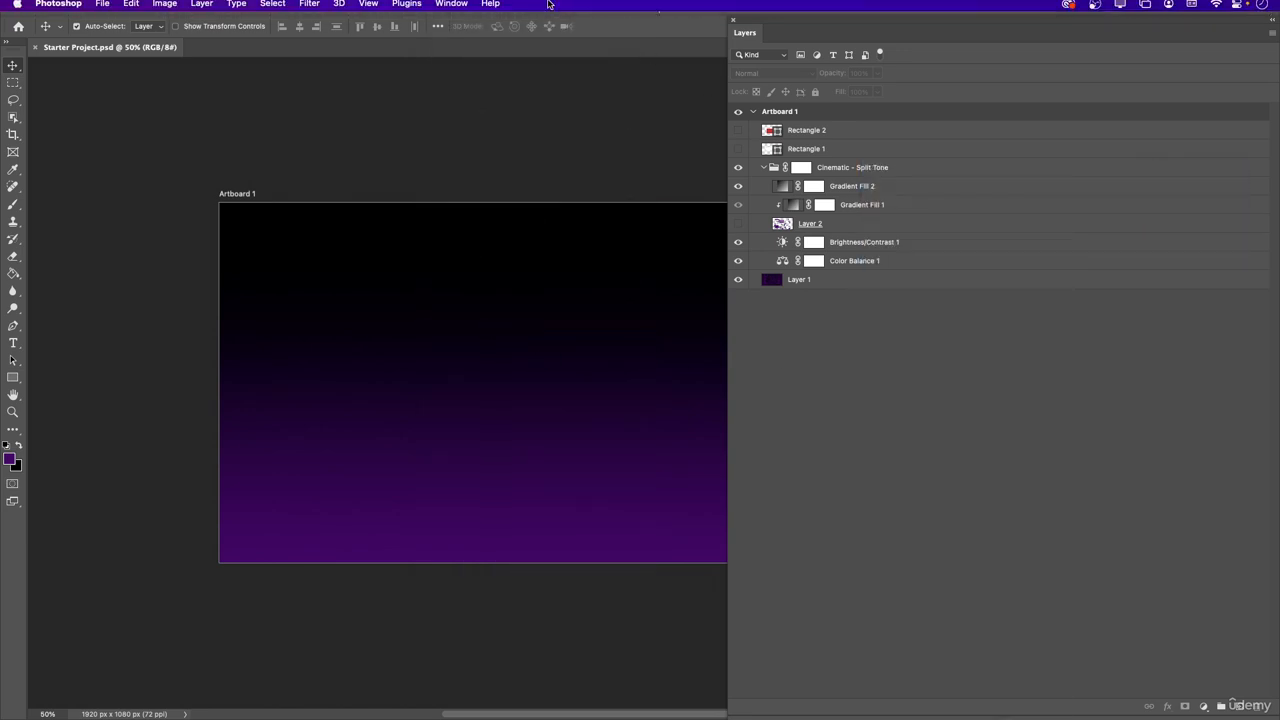
# Show the Shapes panel, view the Wild Animals group and the panel's options, and close the panel.
pyautogui.click(451, 7)
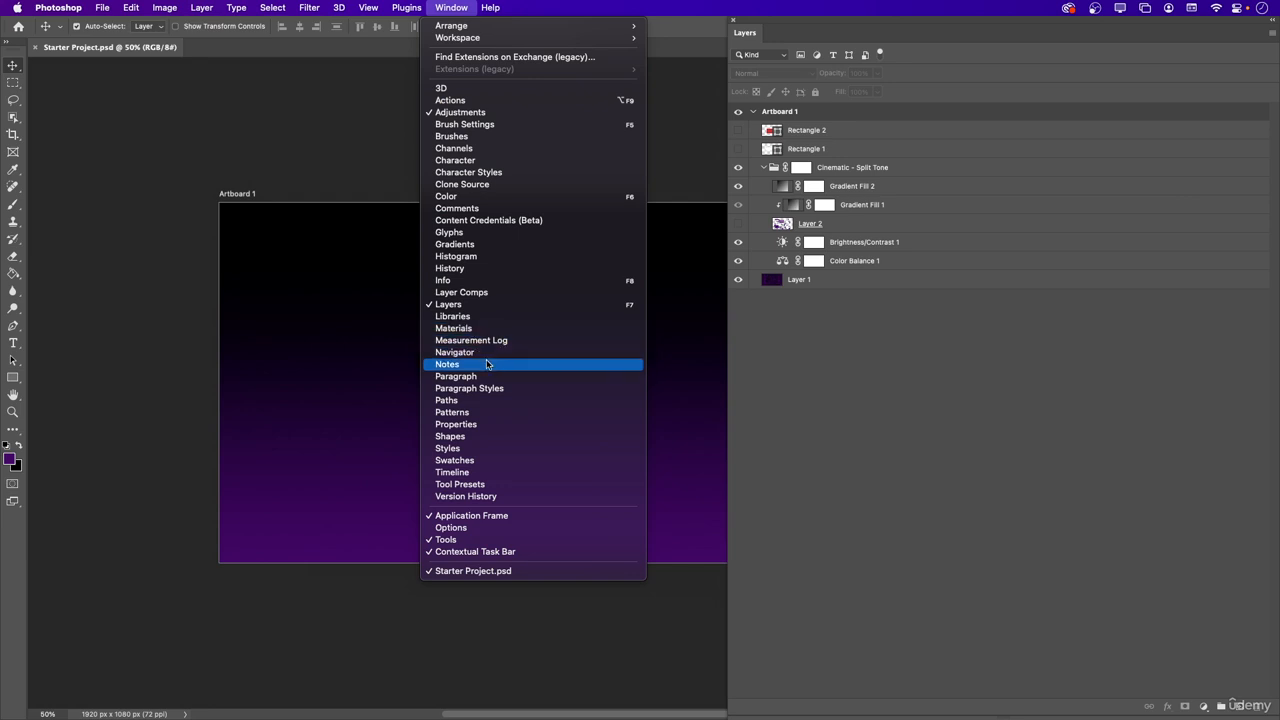
pyautogui.click(474, 438)
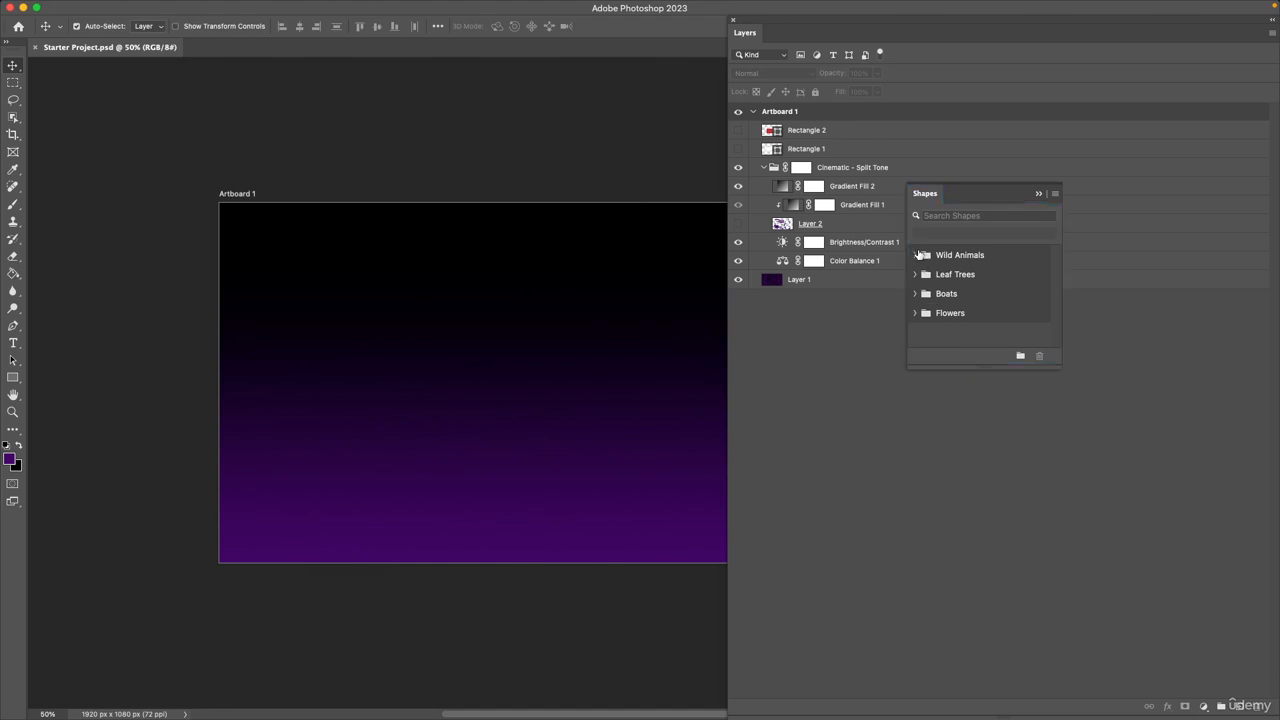
pyautogui.click(915, 255)
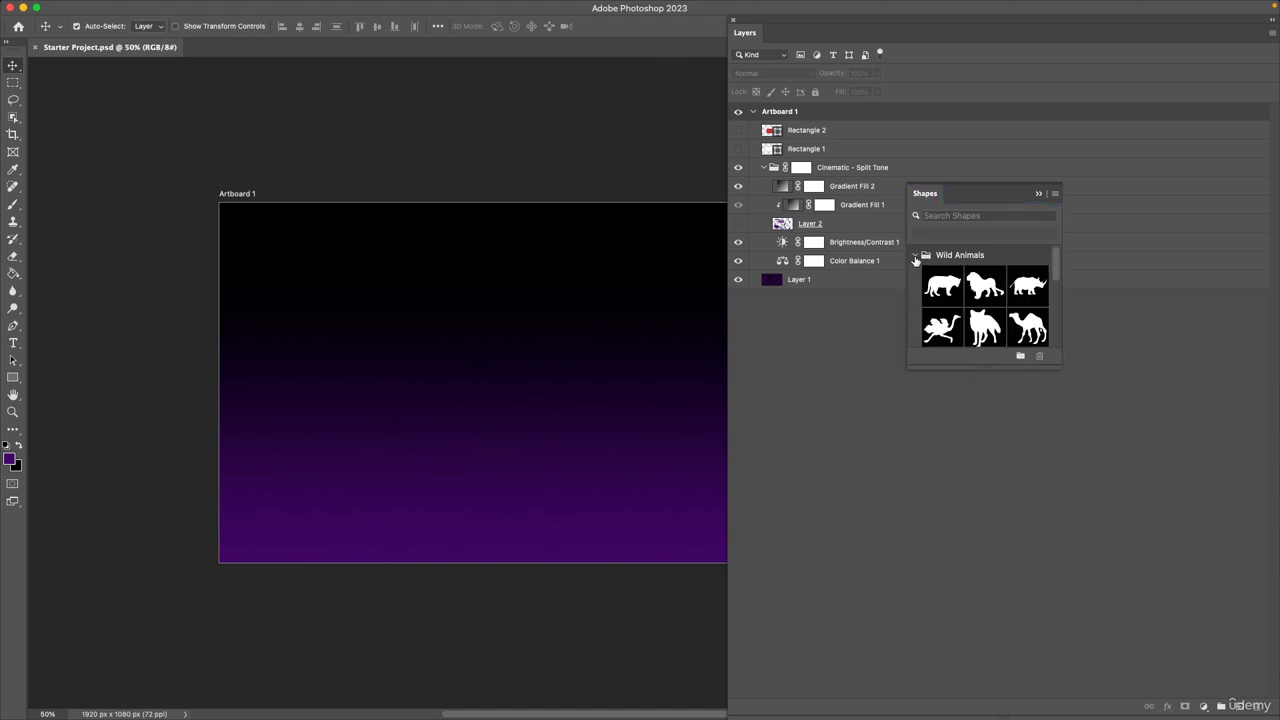
pyautogui.click(915, 255)
pyautogui.click(1055, 194)
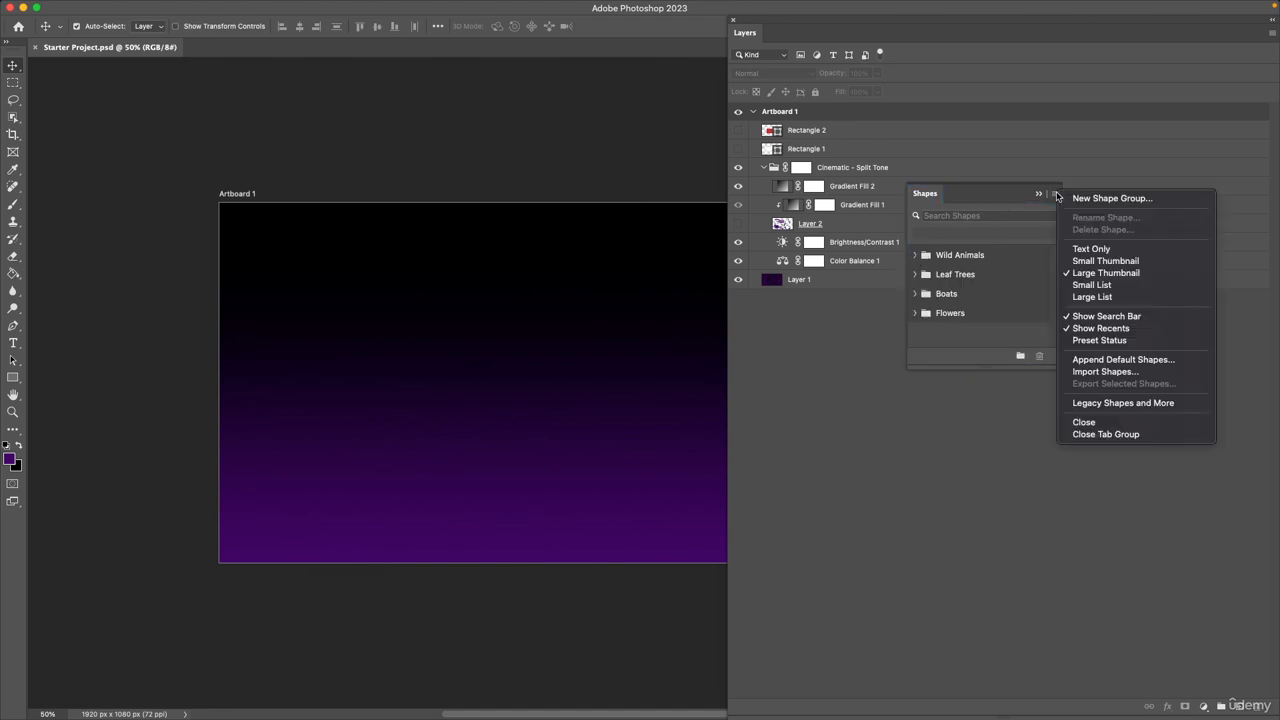
pyautogui.click(1128, 428)
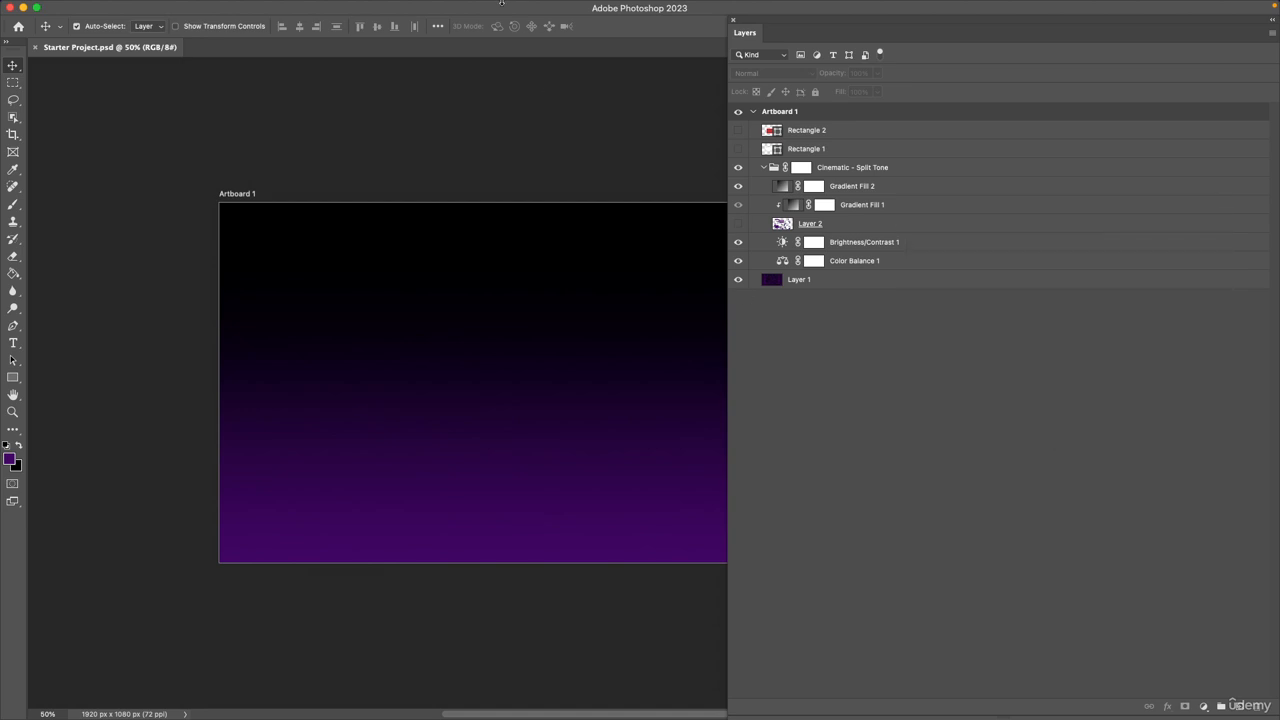
# Show the Styles panel, expand the Basics and Natural groups, and lengthen the panel to fit their presets.
pyautogui.click(451, 7)
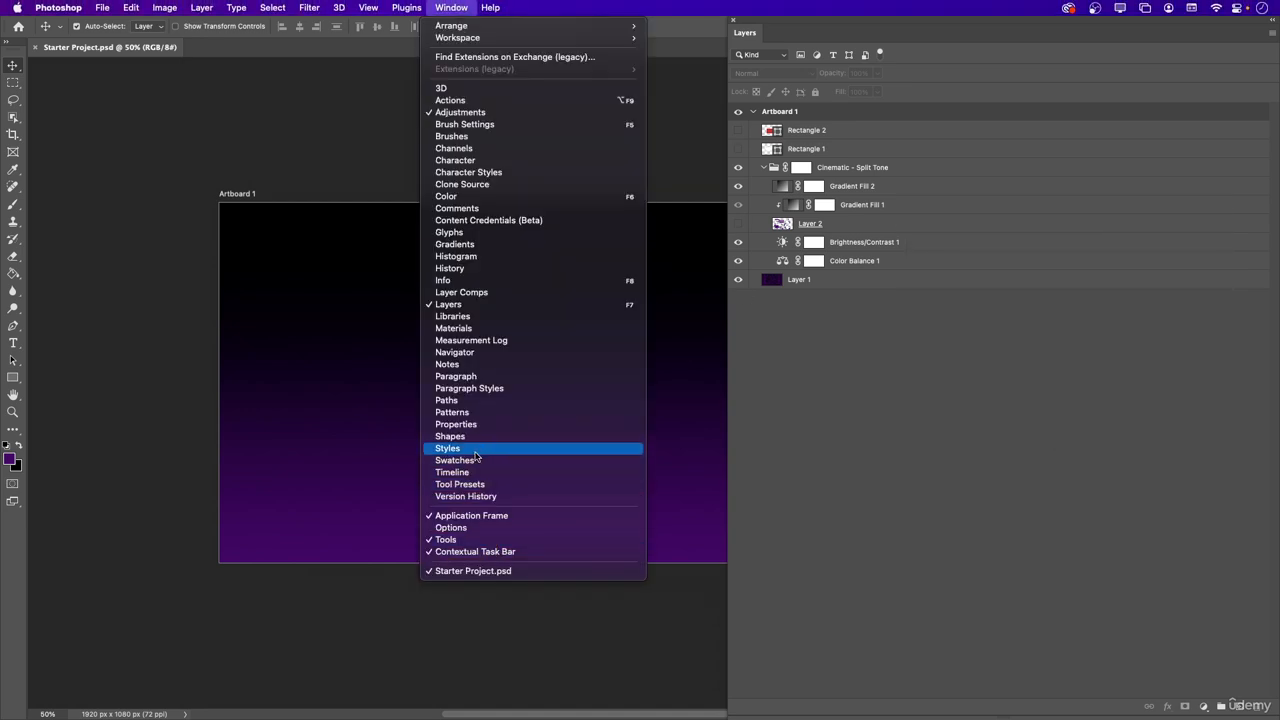
pyautogui.click(477, 449)
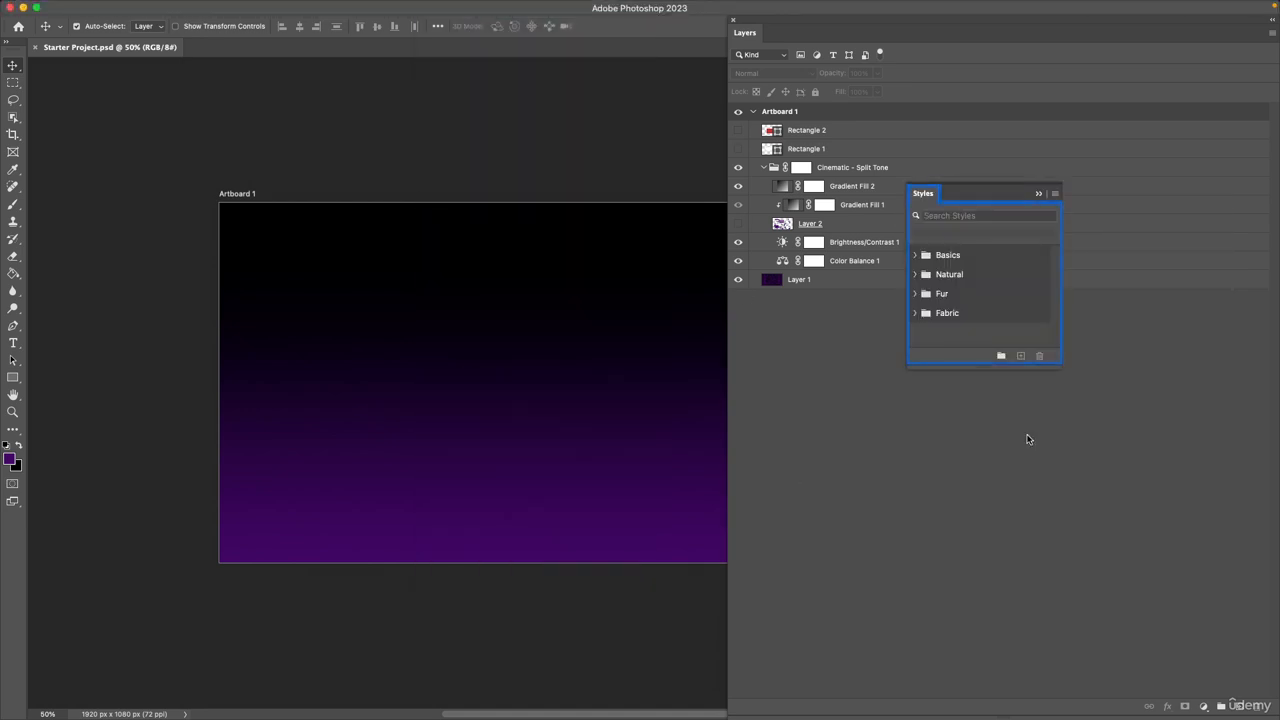
pyautogui.click(915, 256)
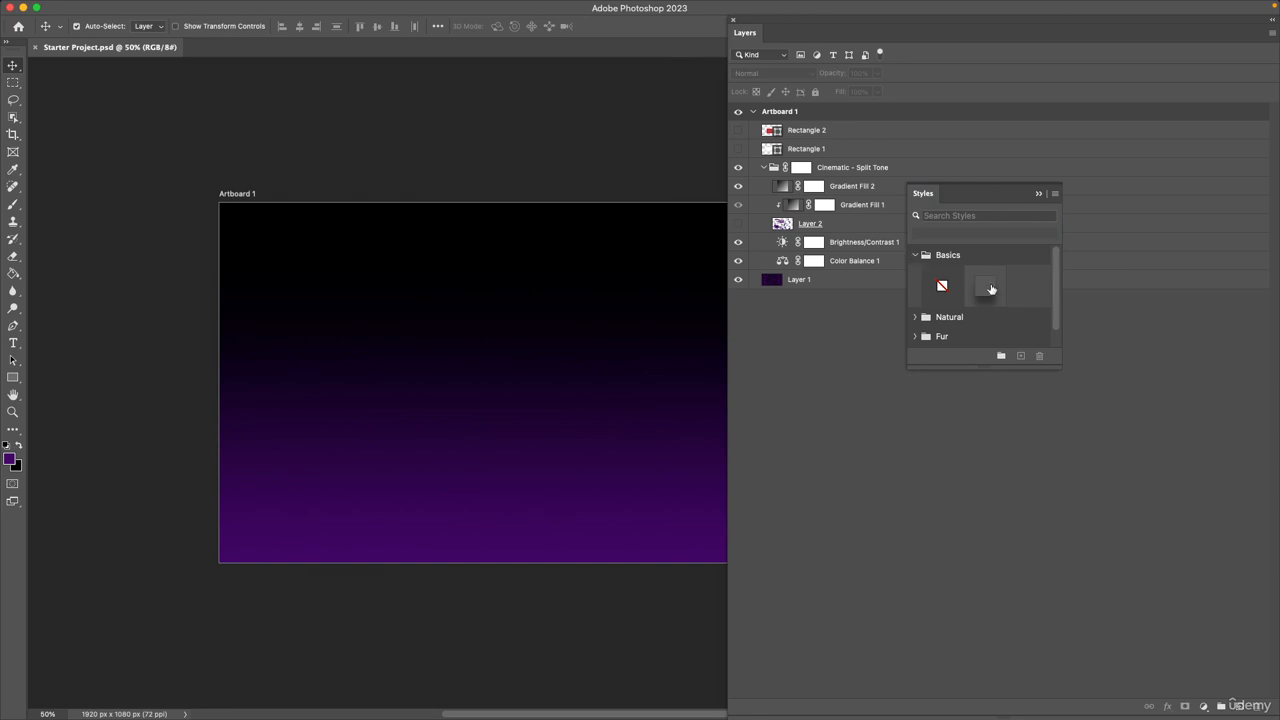
pyautogui.click(914, 318)
pyautogui.scroll(-5, 926, 338)
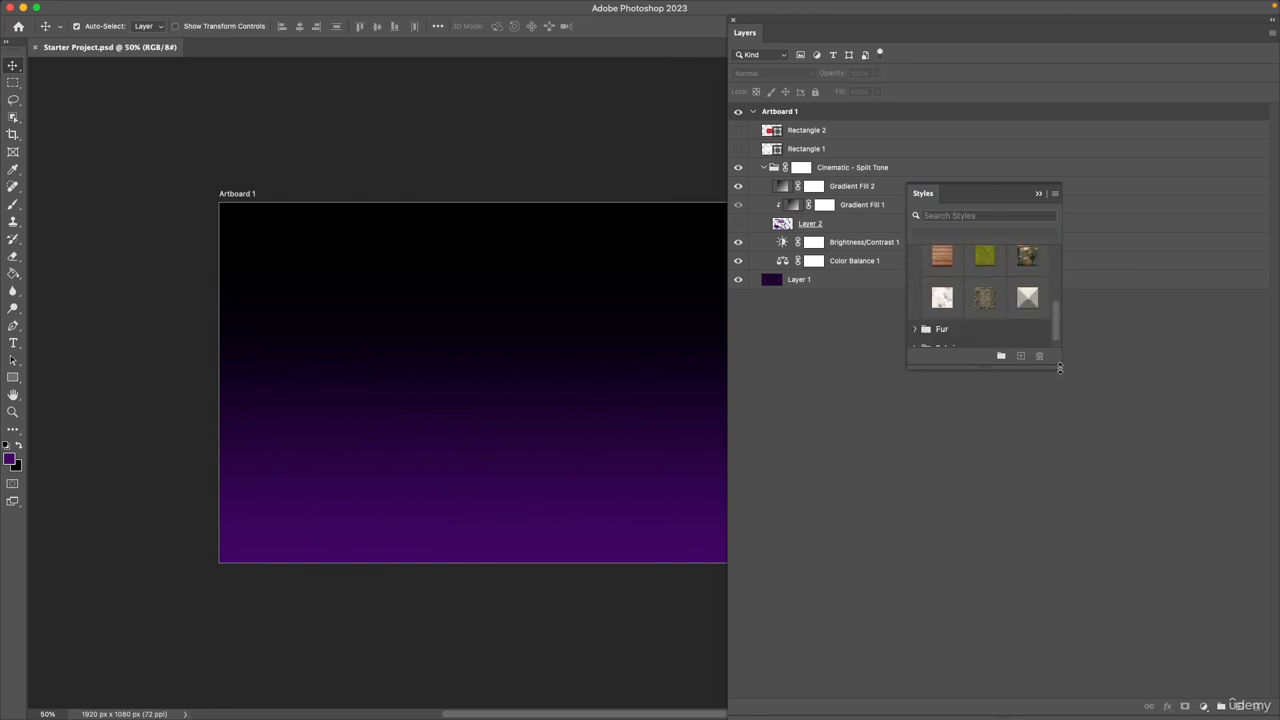
pyautogui.moveTo(1059, 368); pyautogui.dragTo(1060, 522)
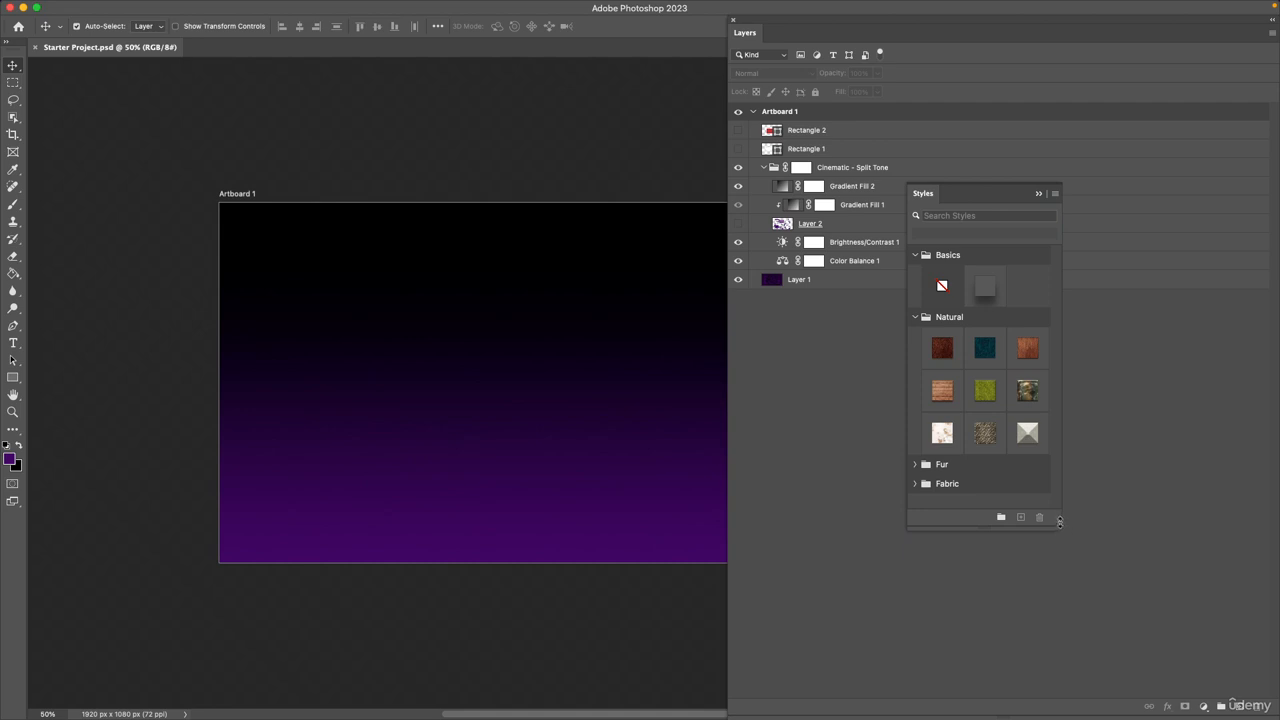
# Expand the Fur and Fabric style groups, look through all the presets, and close the Styles panel.
pyautogui.click(922, 468)
pyautogui.scroll(-2, 923, 490)
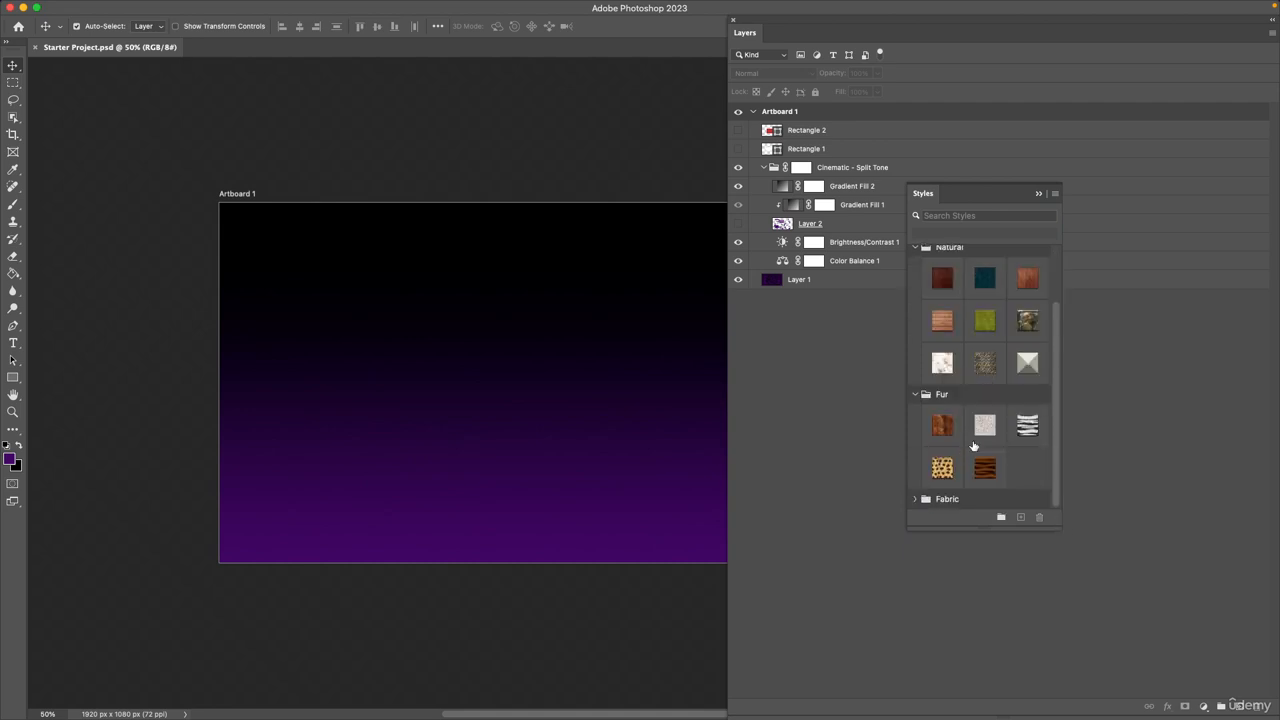
pyautogui.click(916, 498)
pyautogui.scroll(-2, 926, 483)
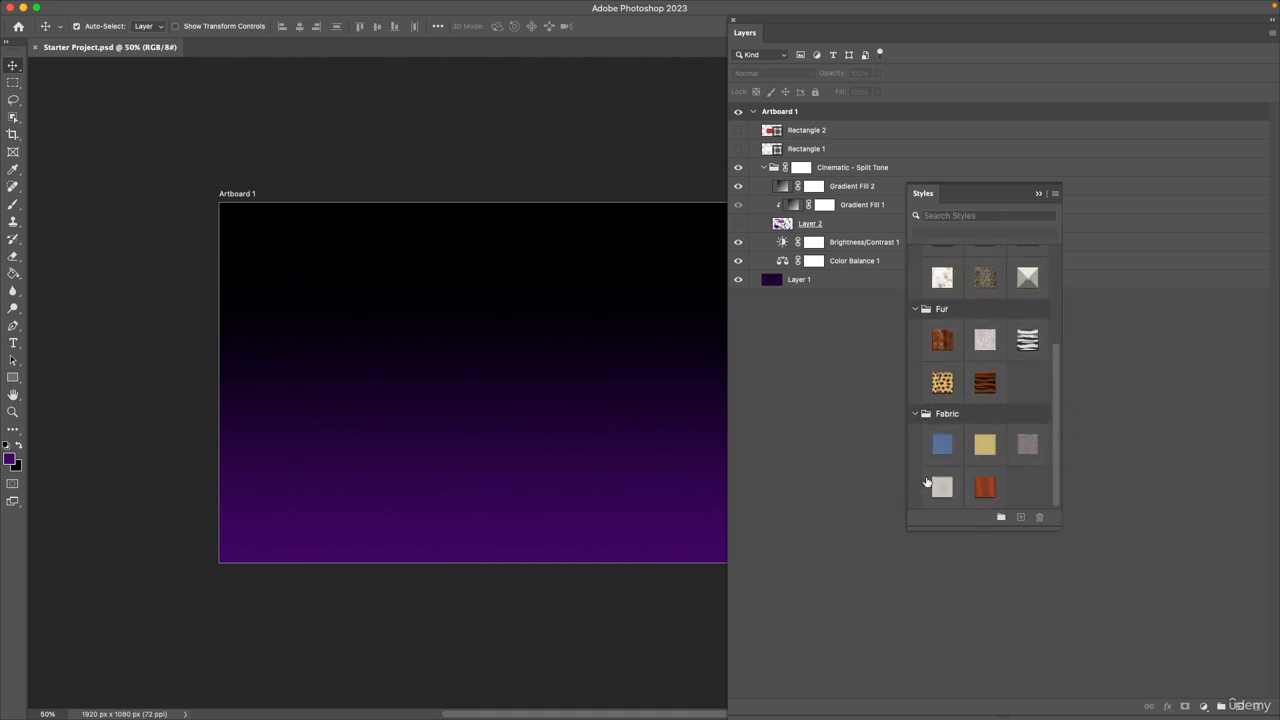
pyautogui.scroll(3, 985, 428)
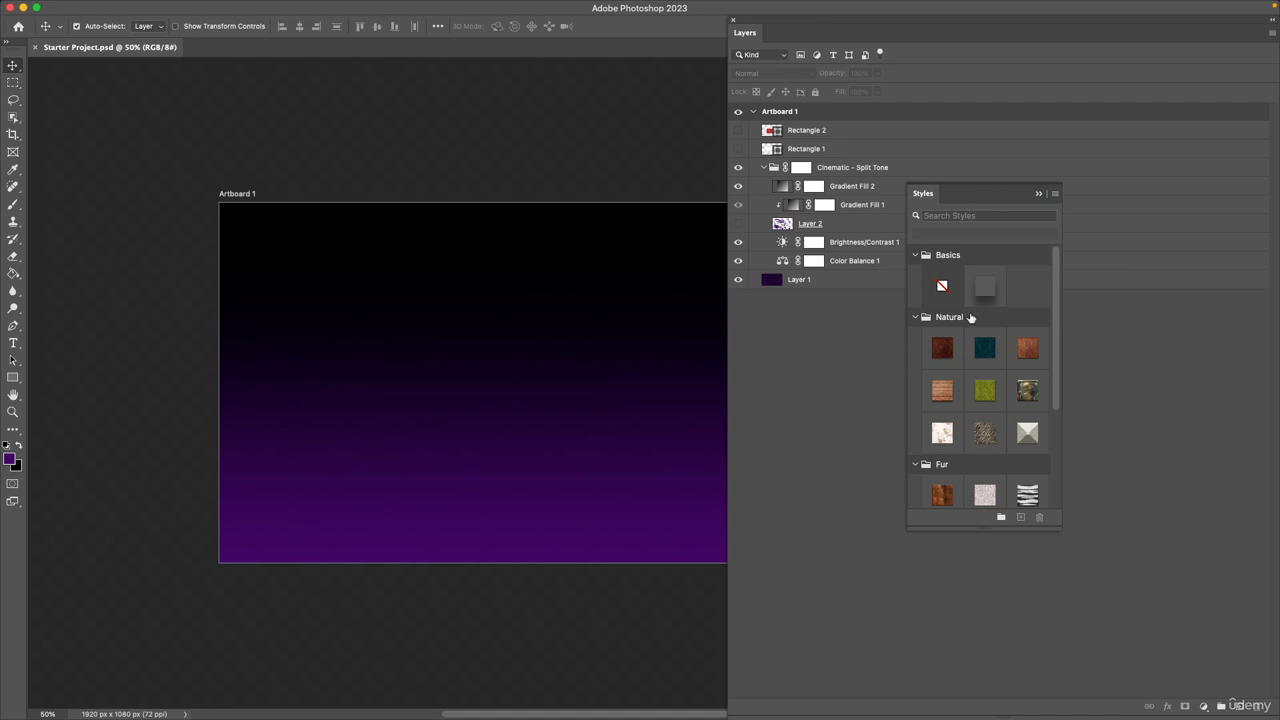
pyautogui.click(1052, 192)
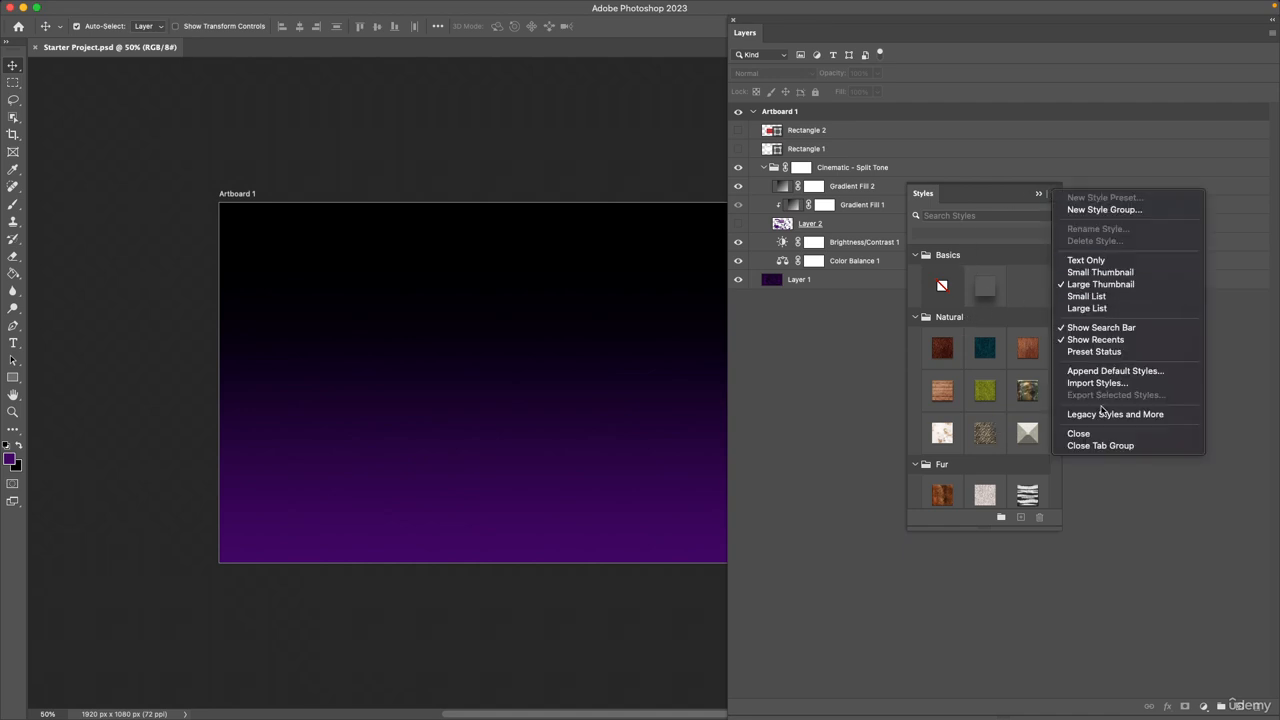
pyautogui.click(1103, 437)
# Try to show the Swatches panel while the enlarged Layers panel is floating.
pyautogui.moveTo(406, 3)
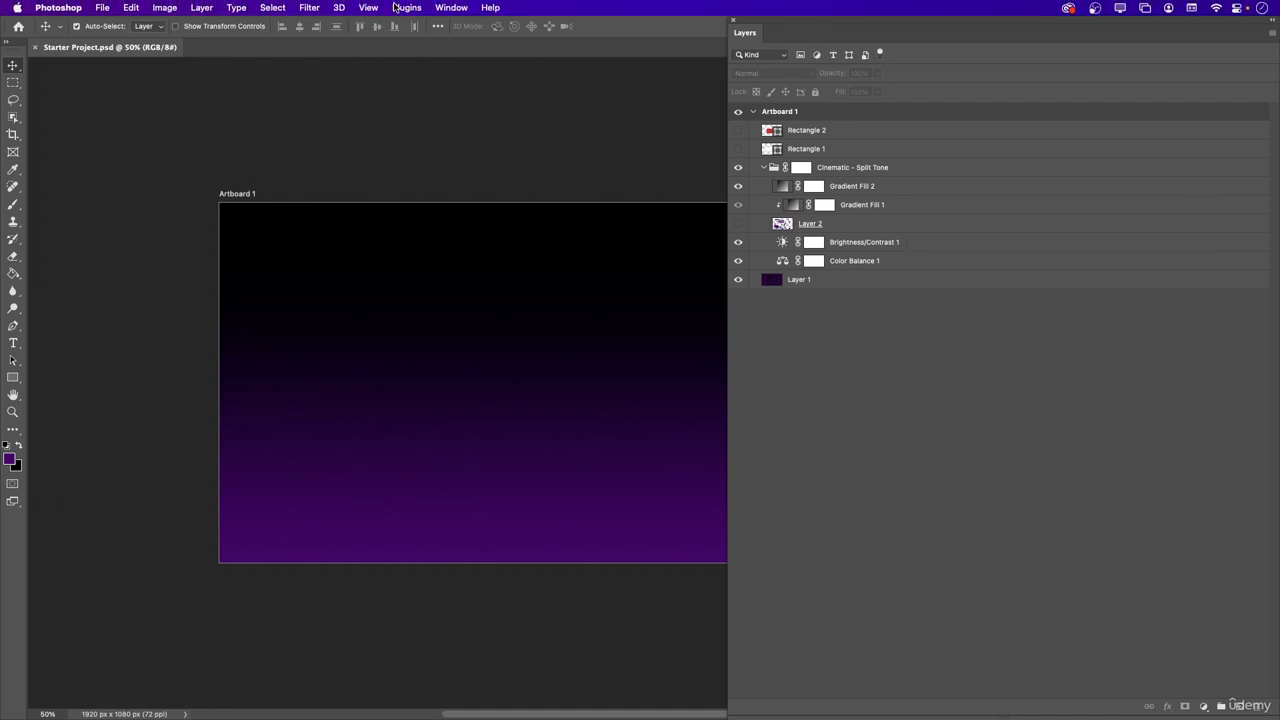
pyautogui.click(452, 8)
pyautogui.click(462, 461)
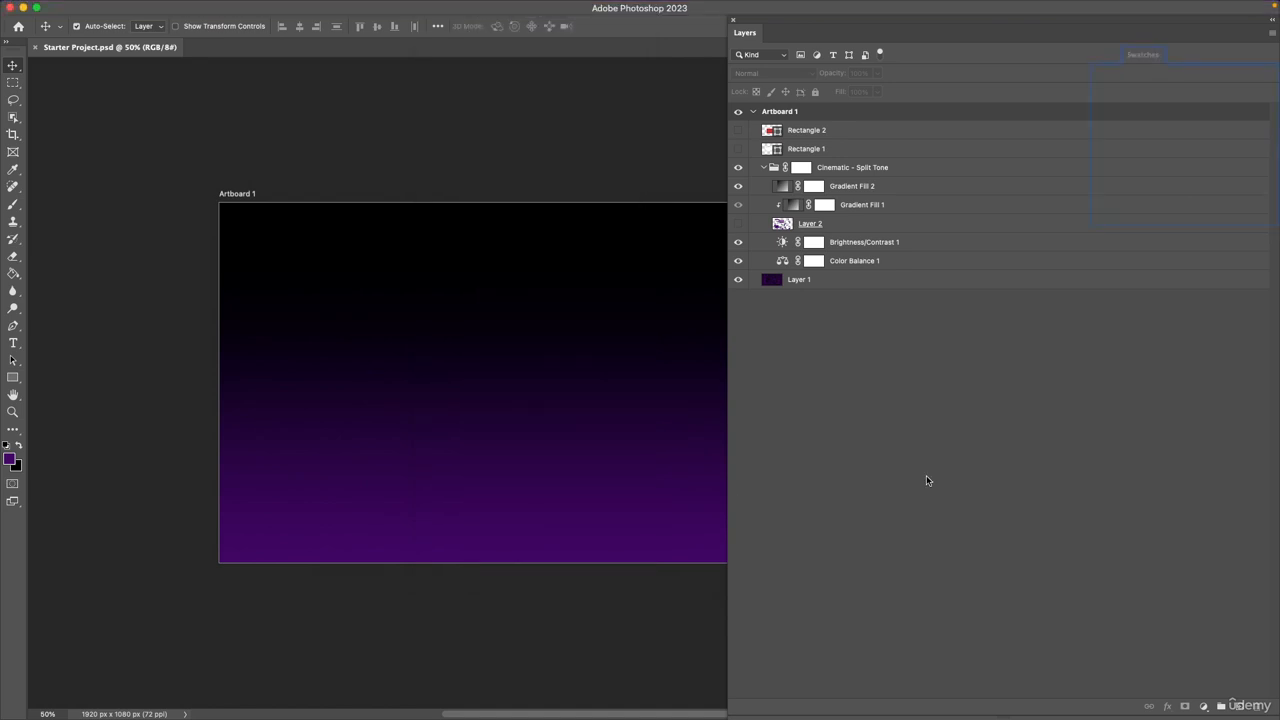
pyautogui.moveTo(1142, 110); pyautogui.dragTo(1142, 112)
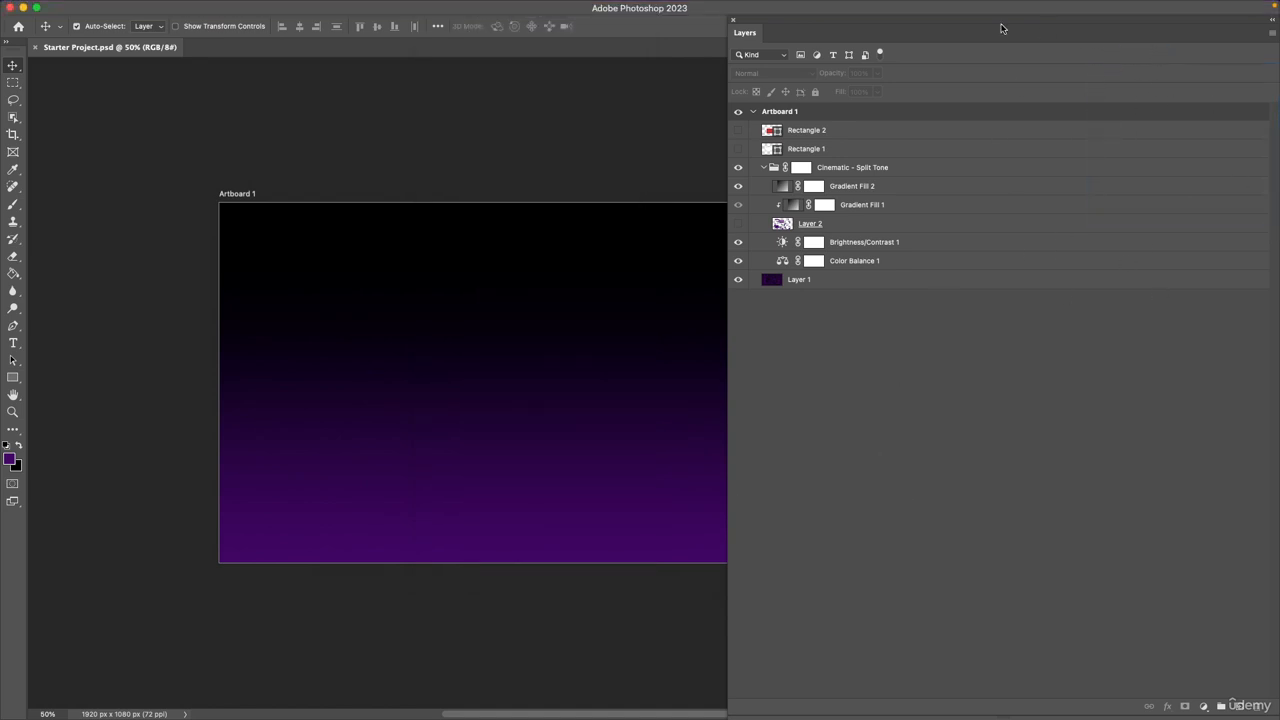
# Reset the Essentials workspace to its default panel layout.
pyautogui.moveTo(407, 3)
pyautogui.click(452, 8)
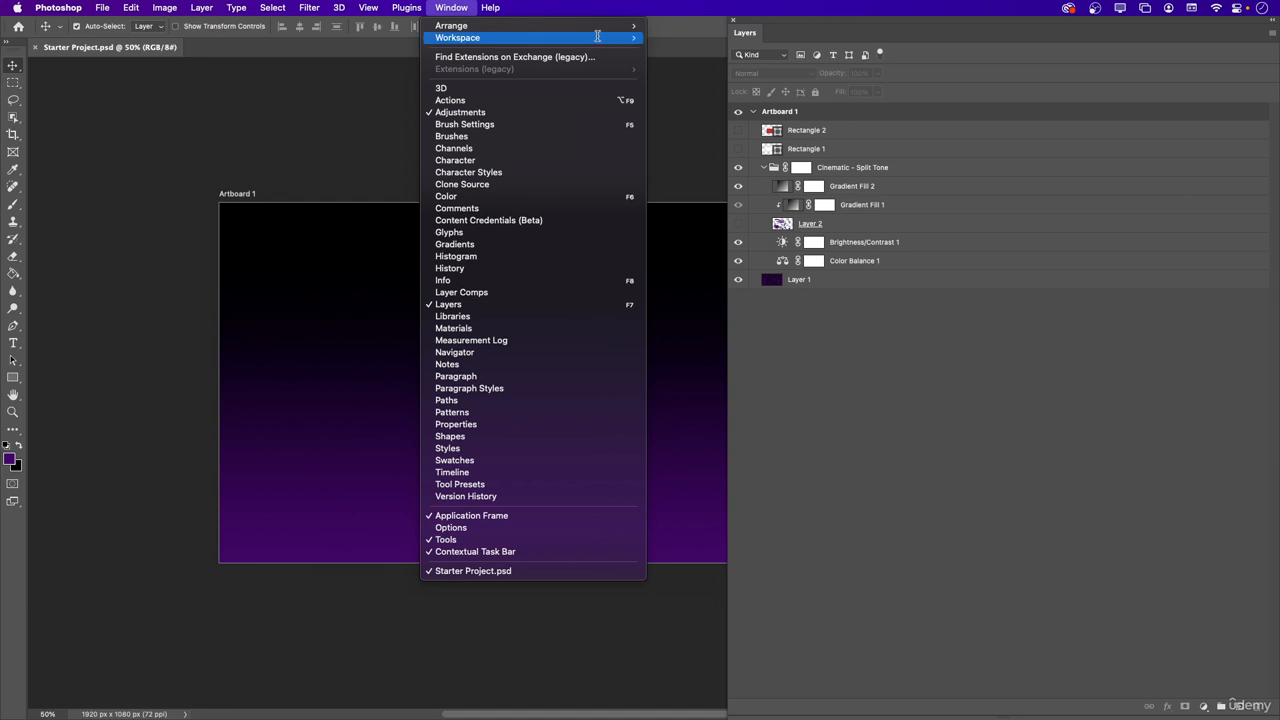
pyautogui.moveTo(570, 37)
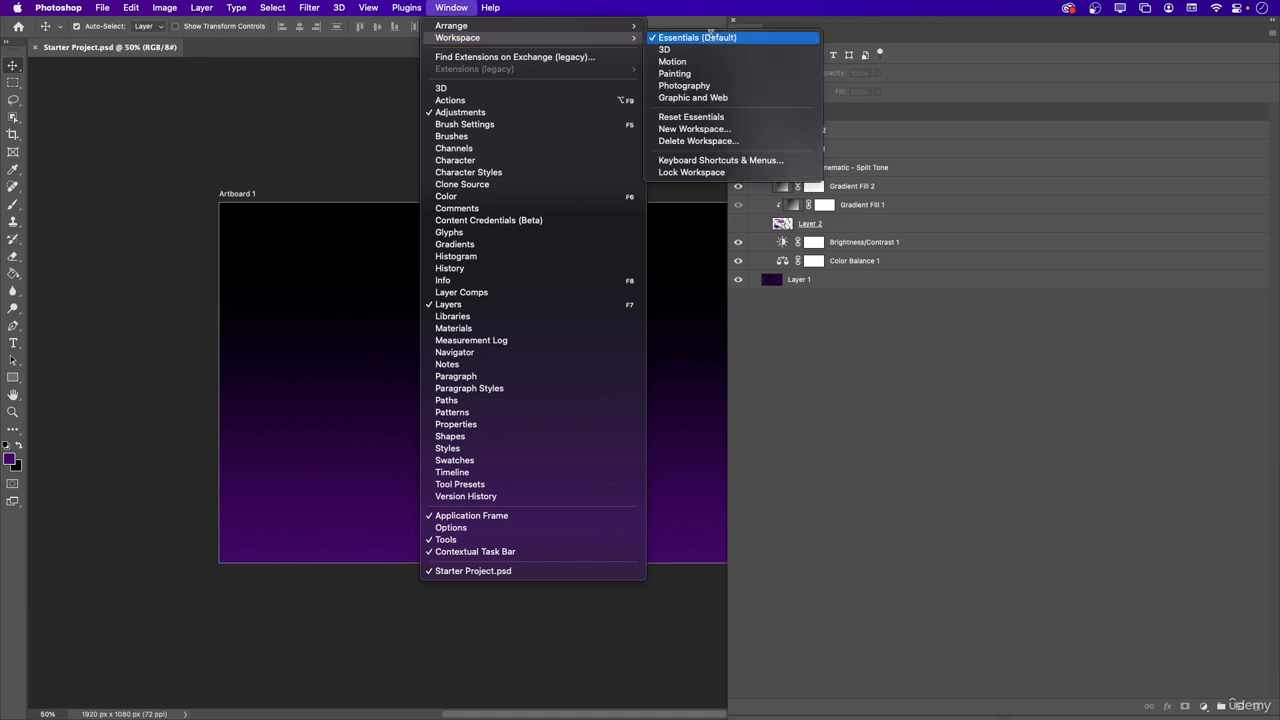
pyautogui.click(706, 116)
# Show the Swatches panel and look into the RGB, CMYK, Grayscale and Pastel groups, collapsing each one again.
pyautogui.click(1142, 55)
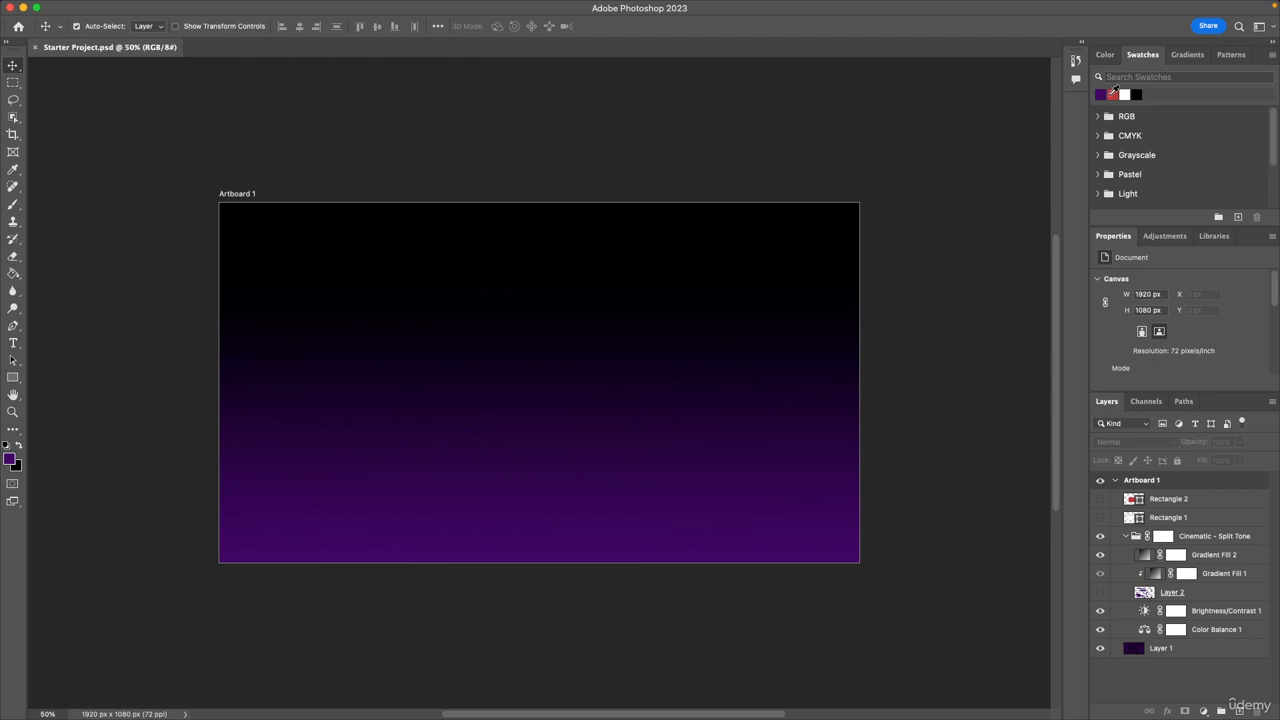
pyautogui.click(1098, 117)
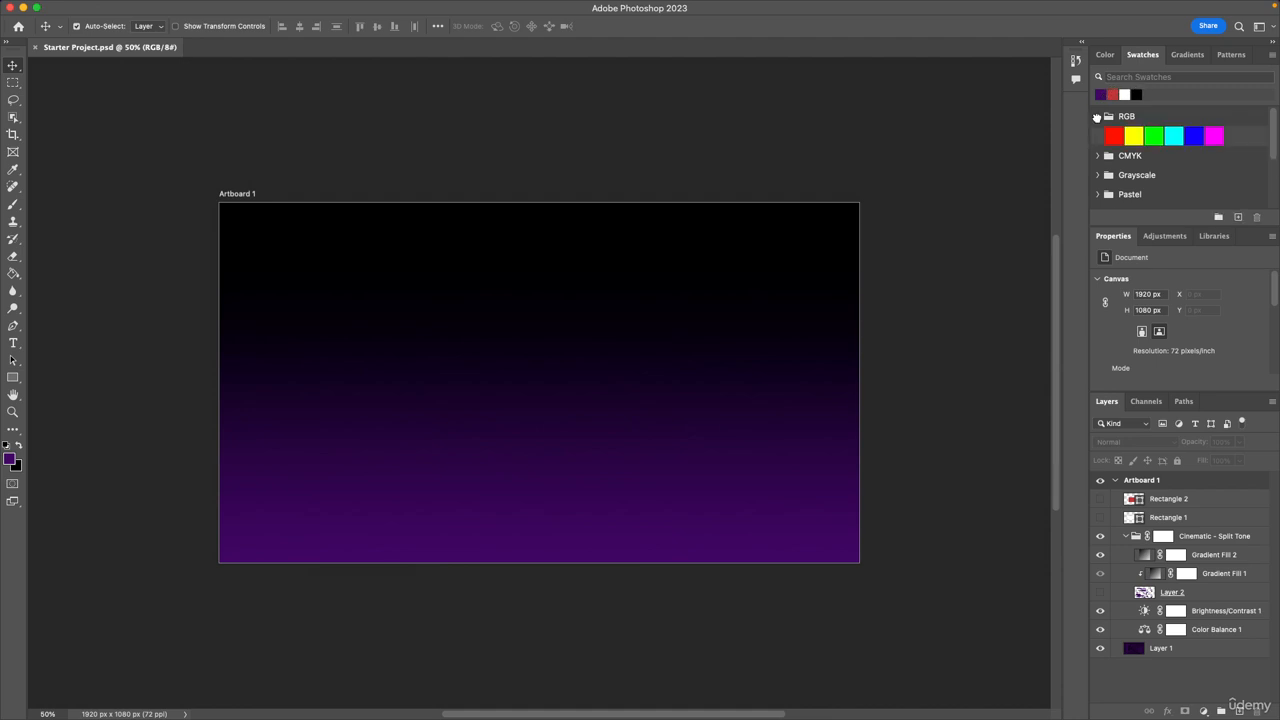
pyautogui.click(1098, 117)
pyautogui.click(1098, 136)
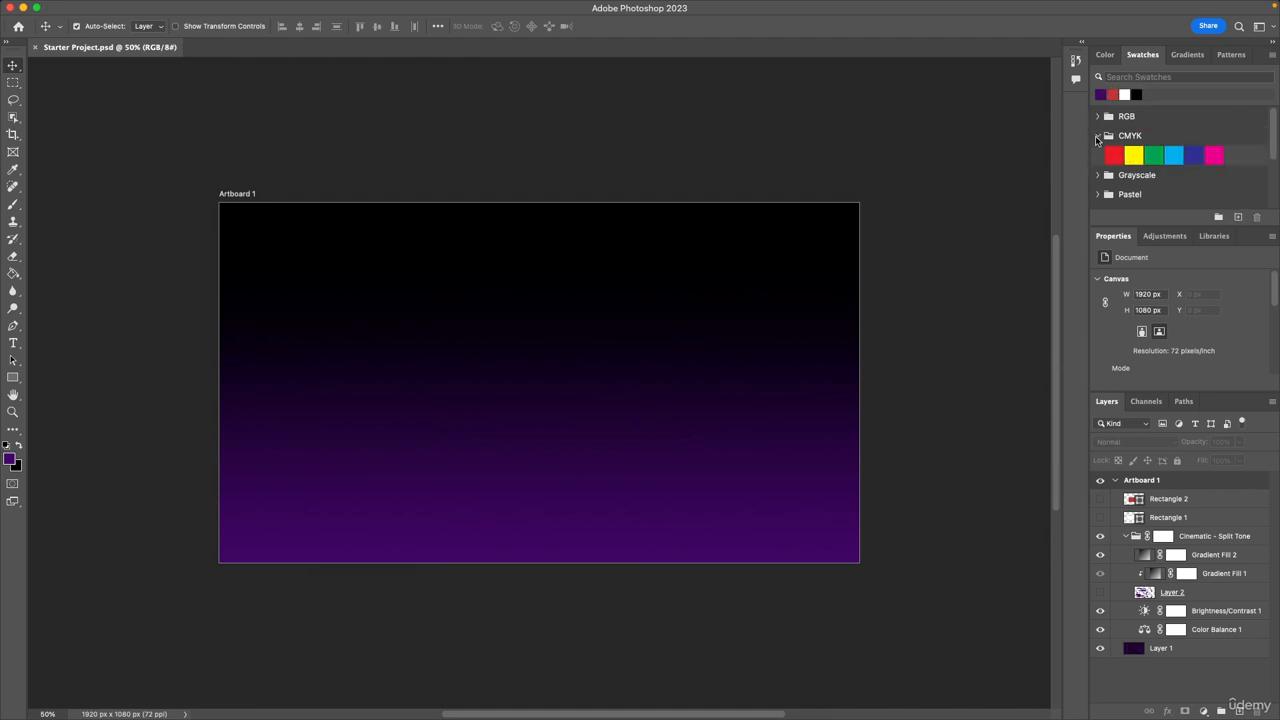
pyautogui.click(1098, 136)
pyautogui.click(1098, 155)
pyautogui.click(1098, 155)
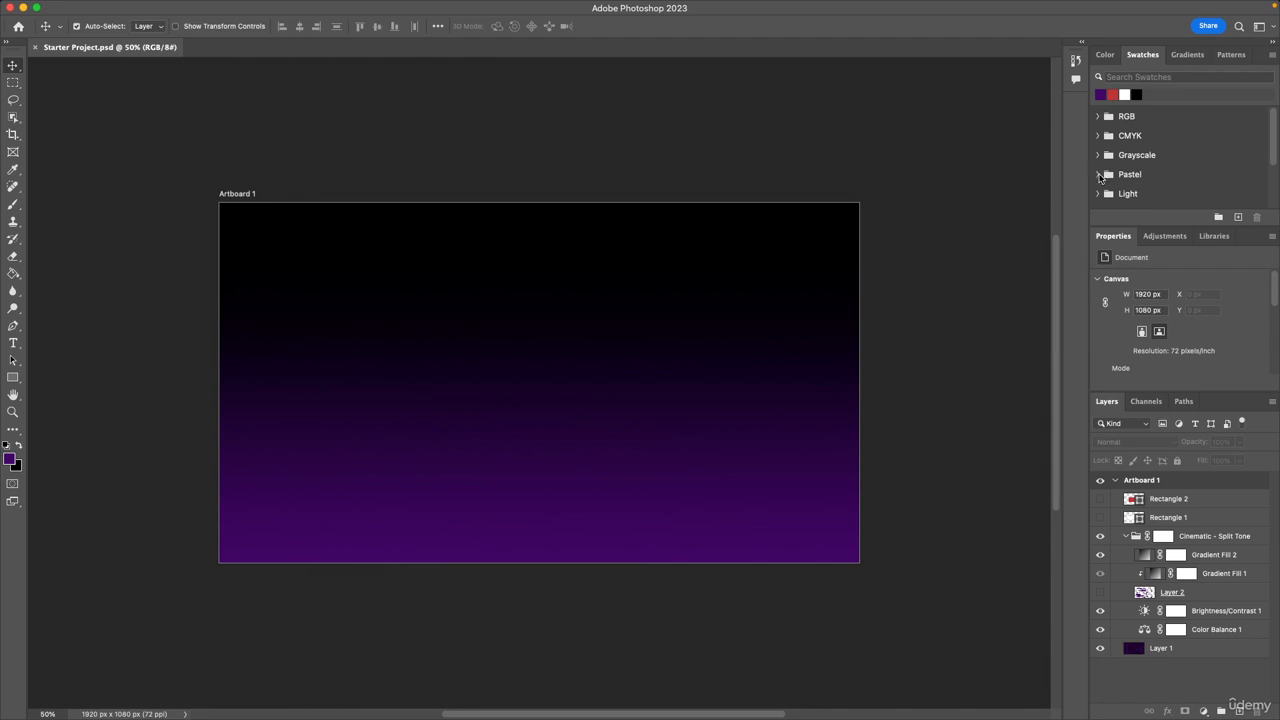
pyautogui.click(1098, 174)
pyautogui.click(1098, 174)
# Look at the colours in the Dark swatch group, collapse it and return to the start of the swatch list.
pyautogui.scroll(-3, 1110, 178)
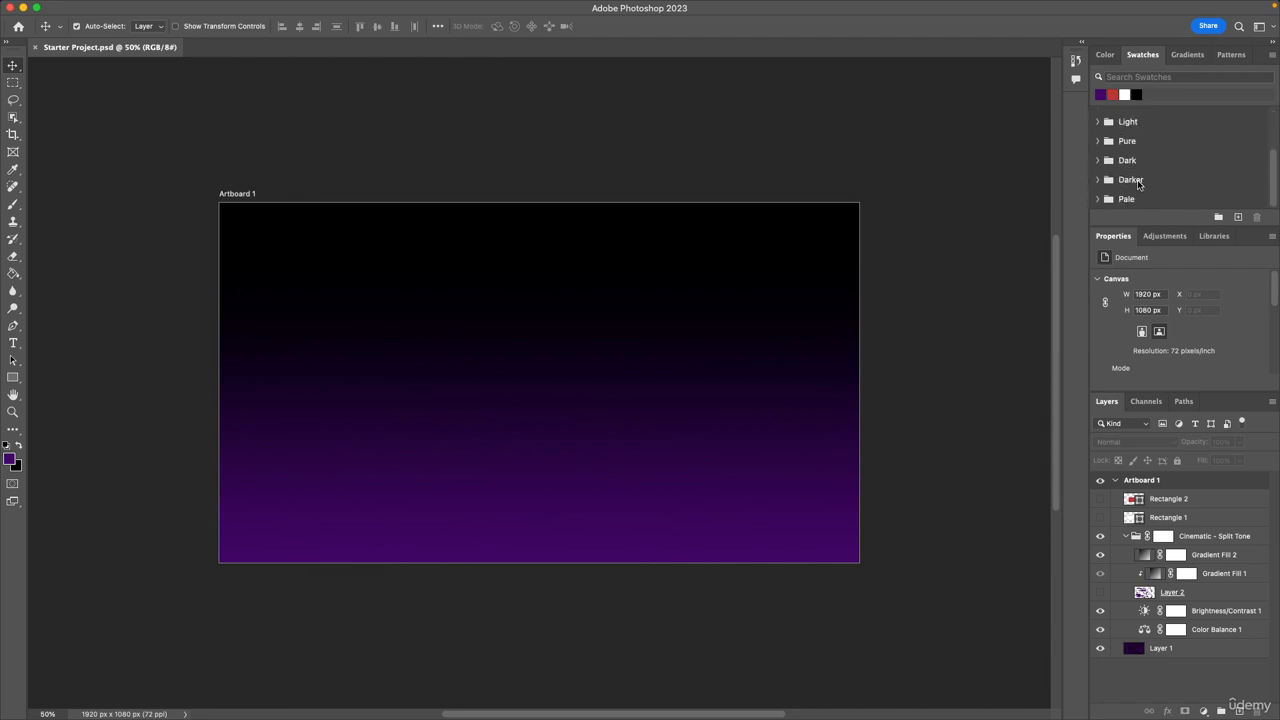
pyautogui.click(1098, 161)
pyautogui.scroll(-2, 1146, 161)
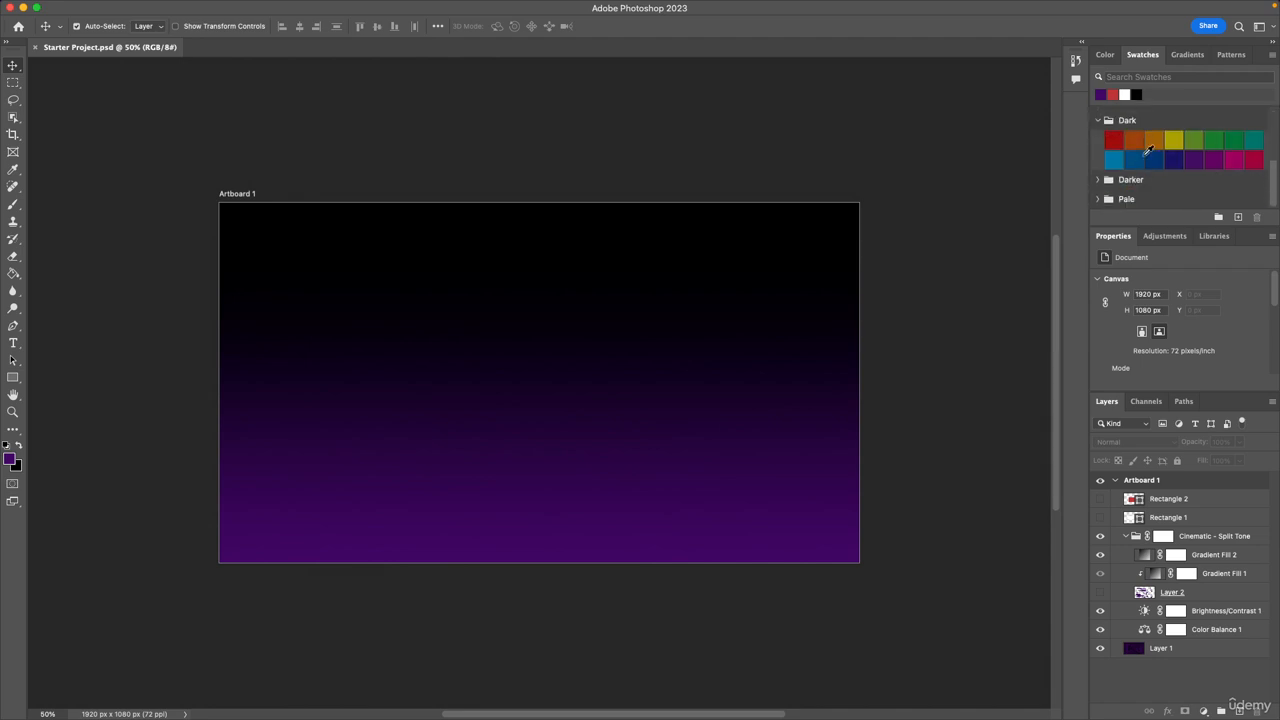
pyautogui.click(1098, 122)
pyautogui.scroll(5, 1124, 165)
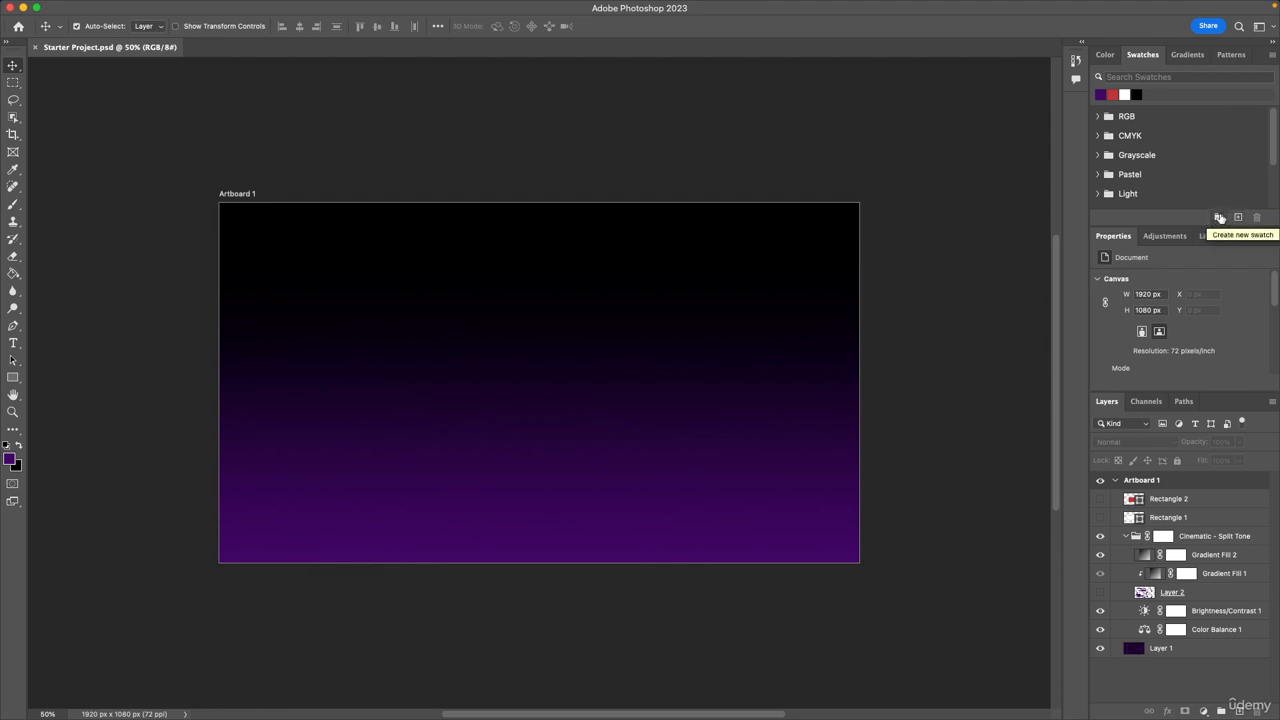
# Show the Timeline panel below the document and hide it again.
pyautogui.moveTo(535, 5)
pyautogui.click(451, 6)
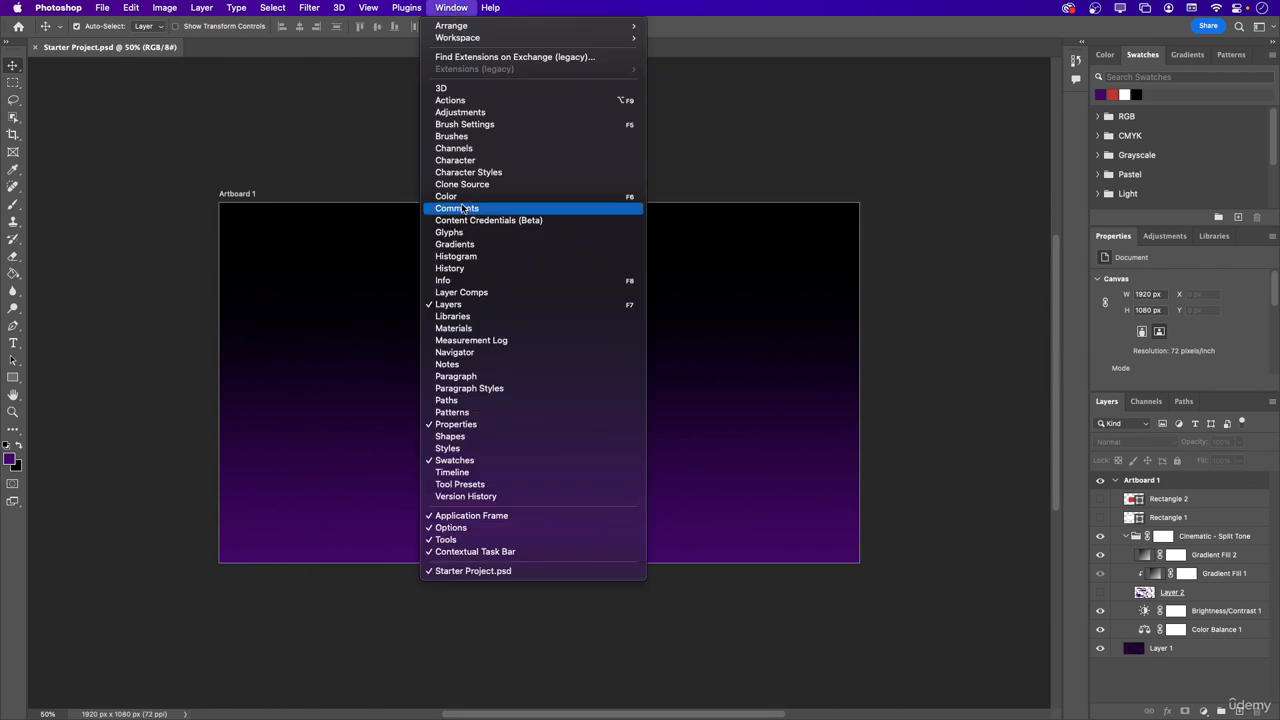
pyautogui.click(480, 472)
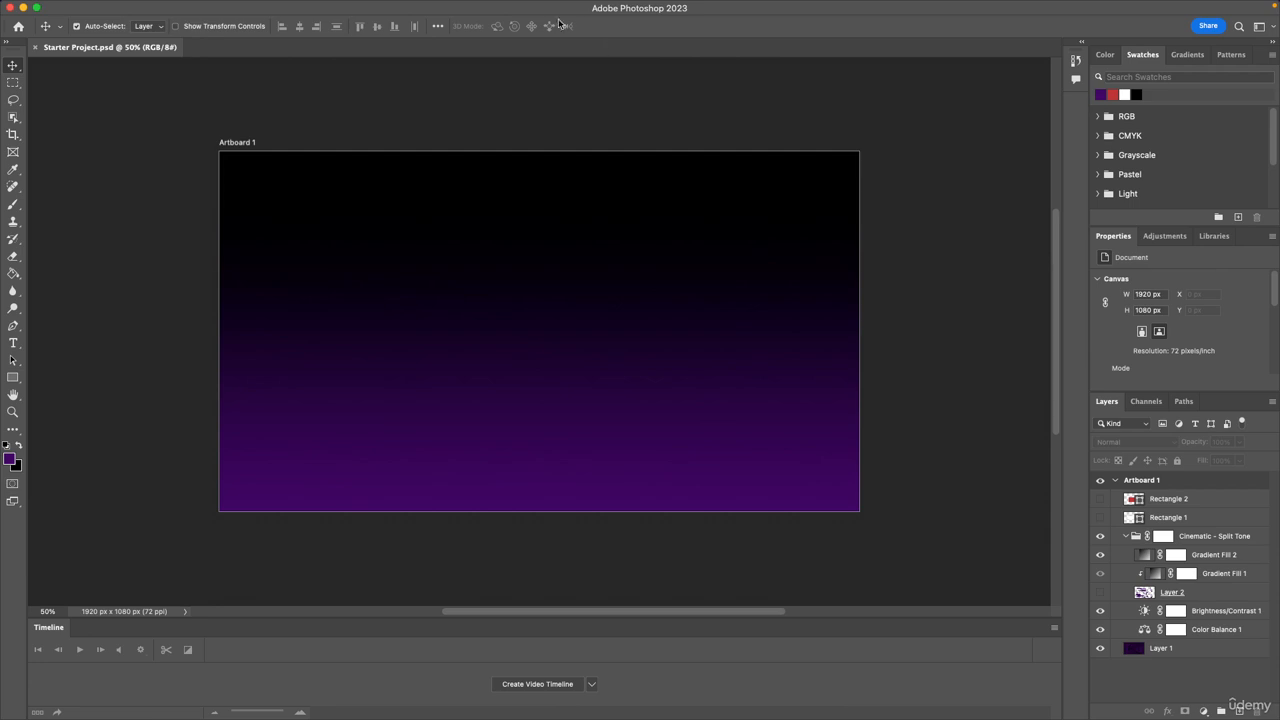
pyautogui.click(451, 7)
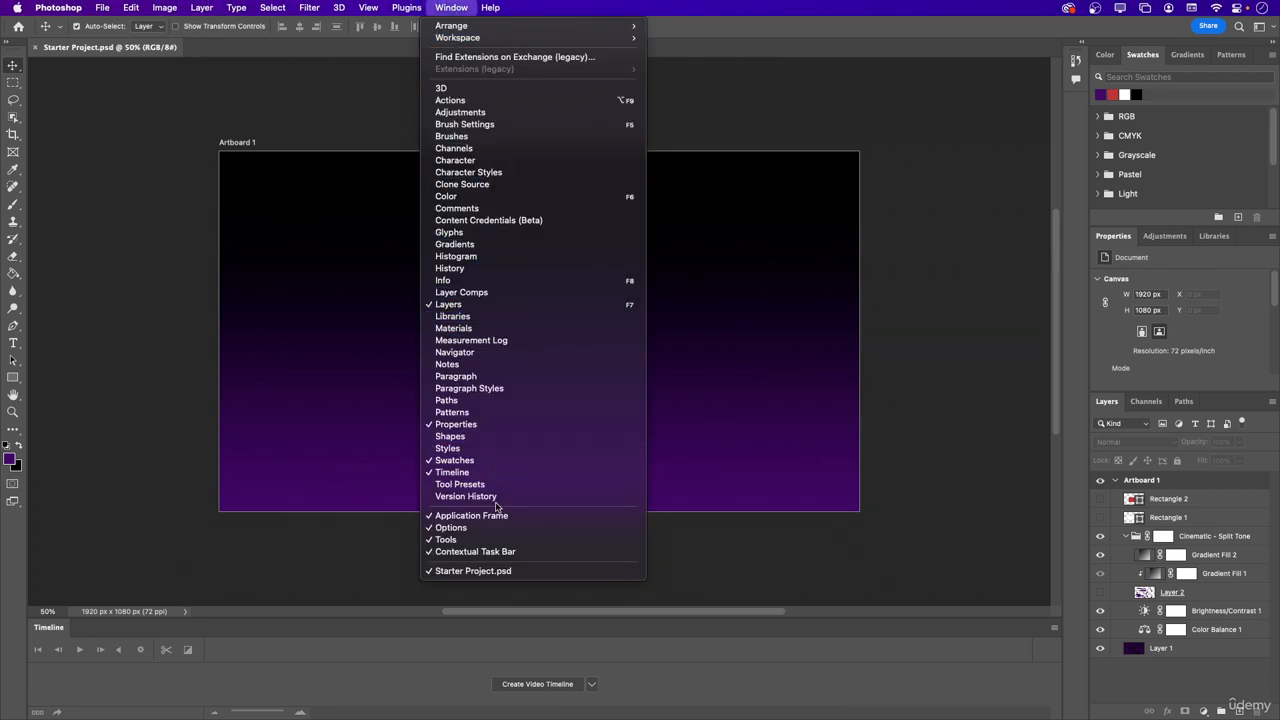
pyautogui.click(455, 474)
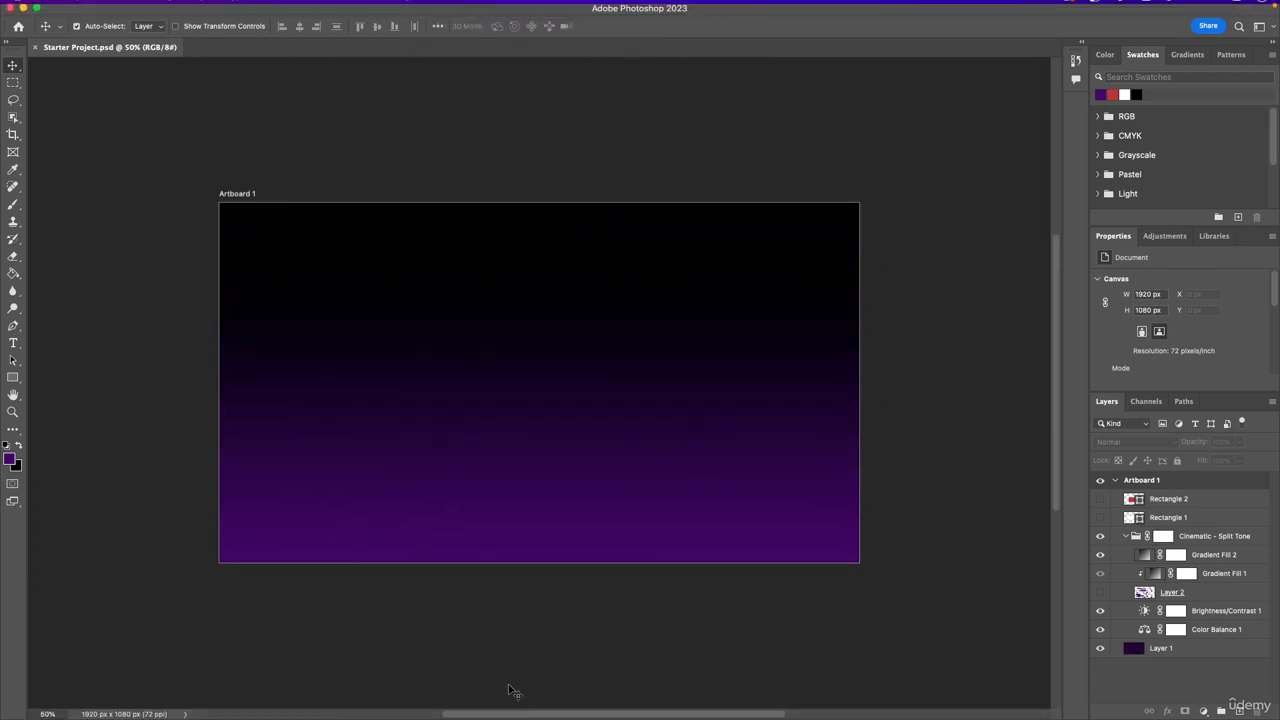
# Show the Tool Presets panel and collapse it to its icon.
pyautogui.click(470, 8)
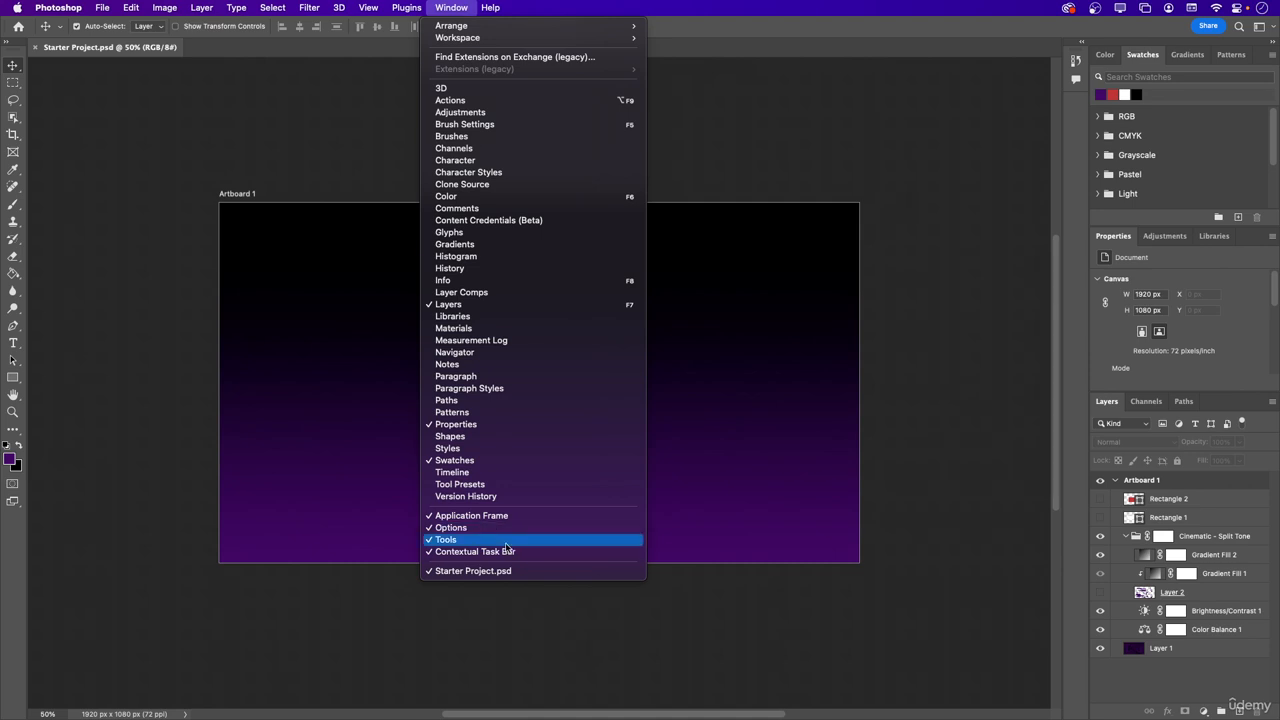
pyautogui.click(510, 487)
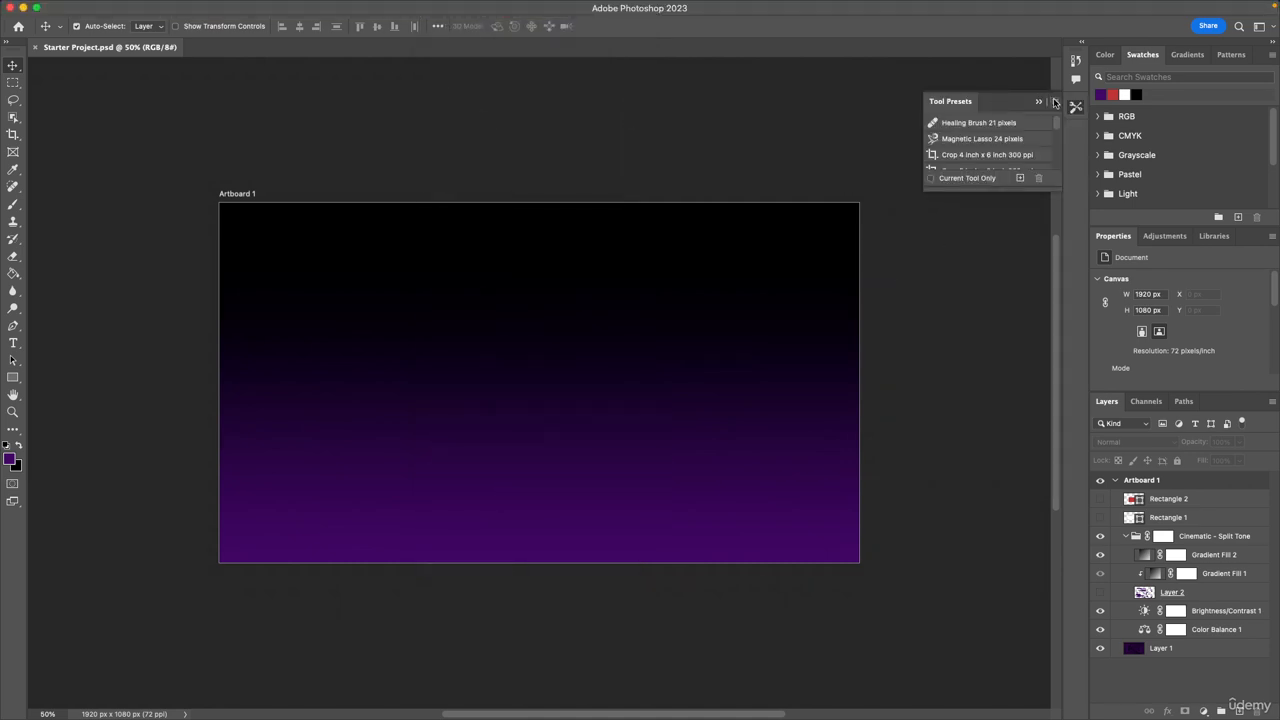
pyautogui.click(1075, 107)
# Show the Version History panel and collapse it to its icon.
pyautogui.moveTo(404, 12)
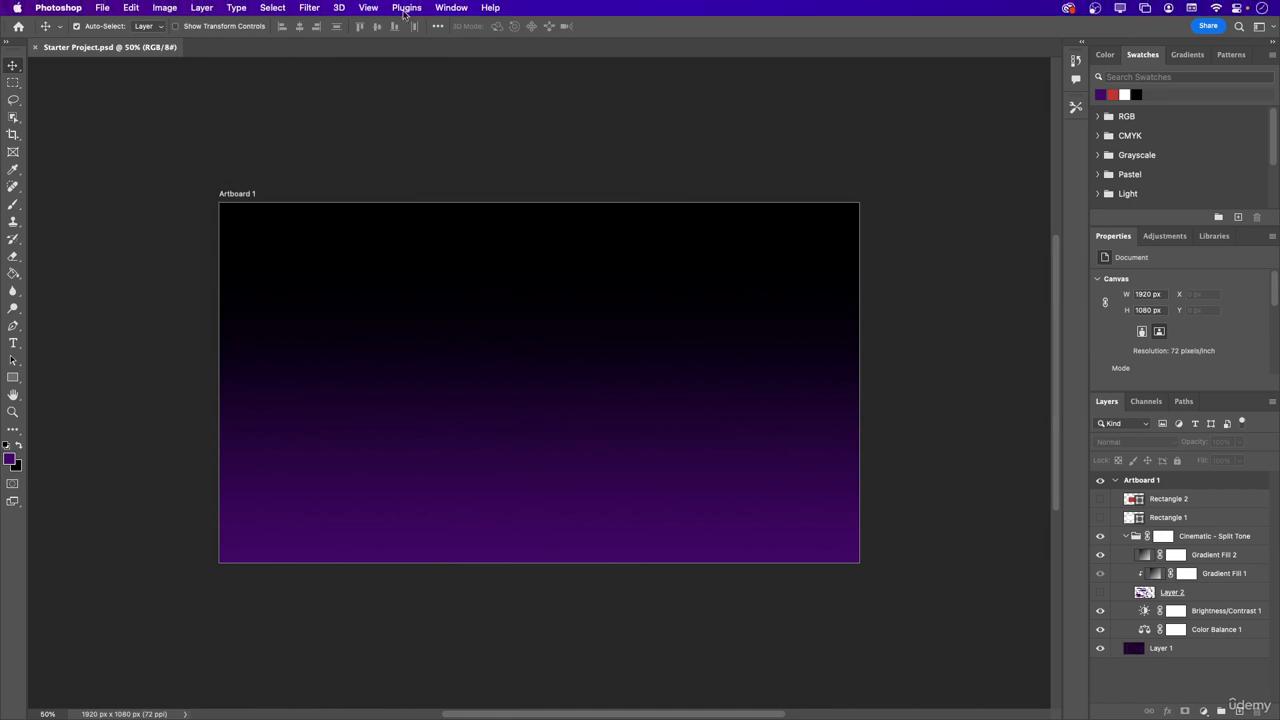
pyautogui.click(452, 8)
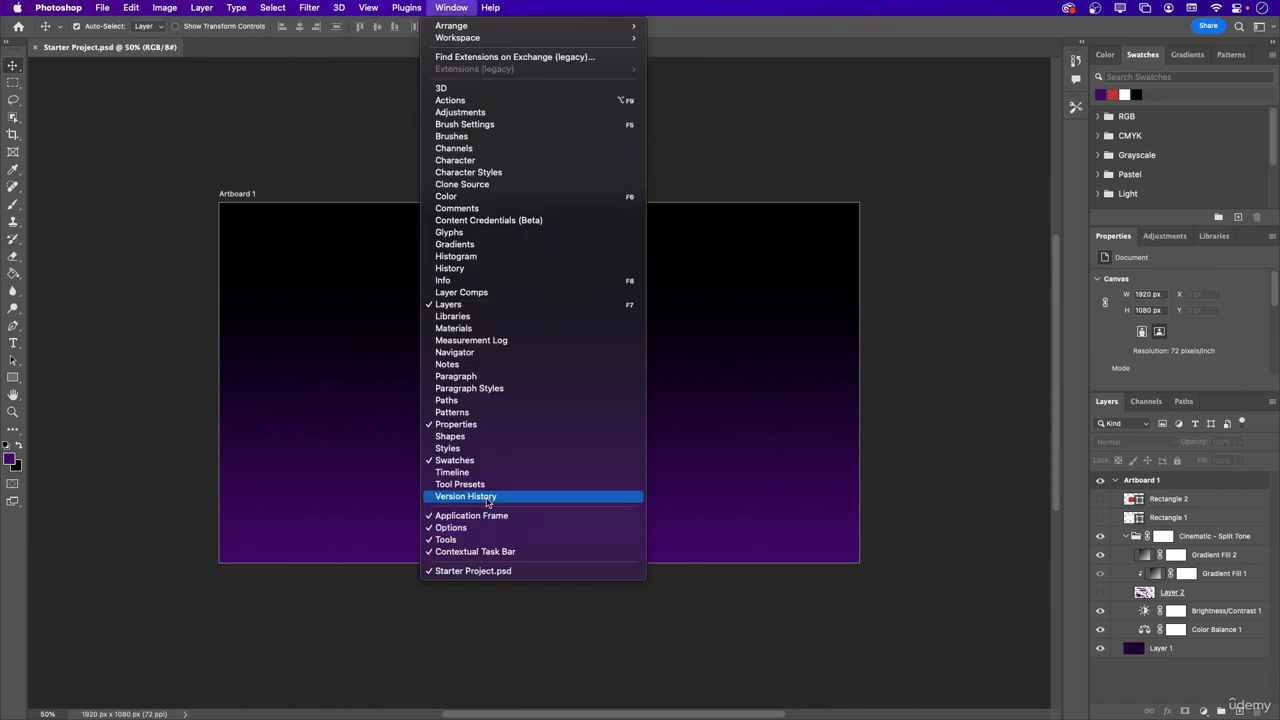
pyautogui.click(487, 498)
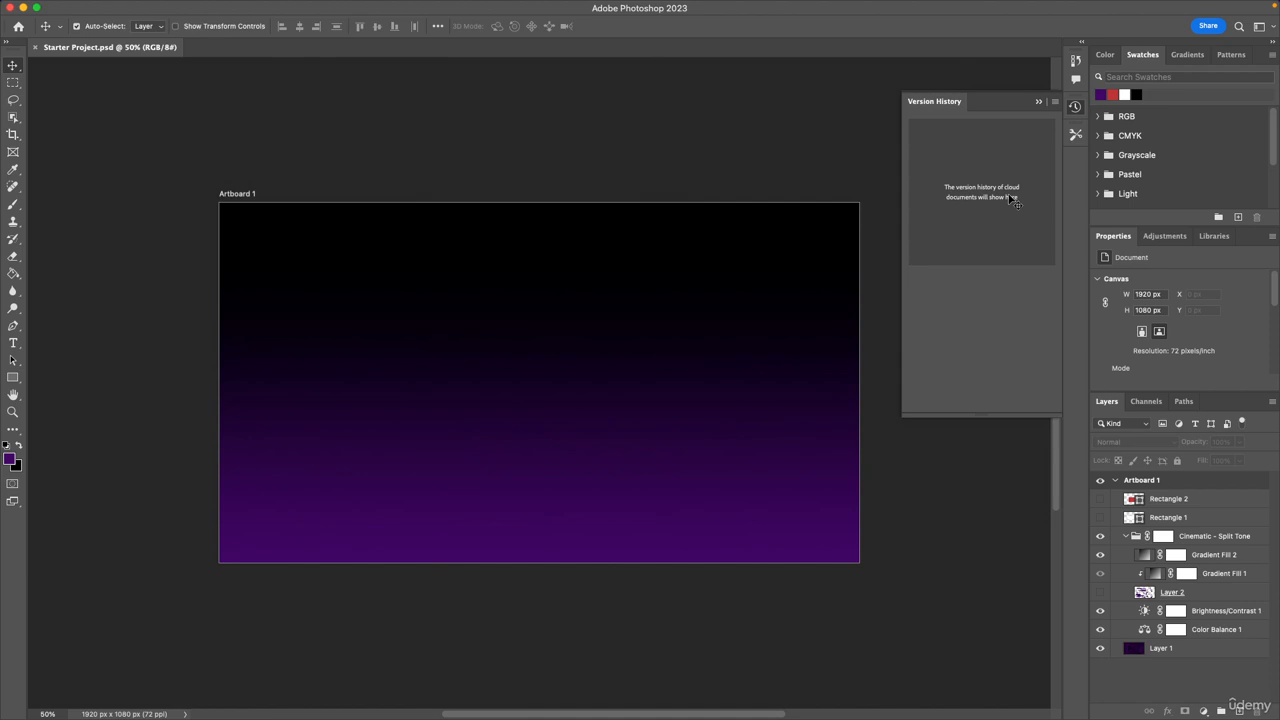
pyautogui.click(1075, 107)
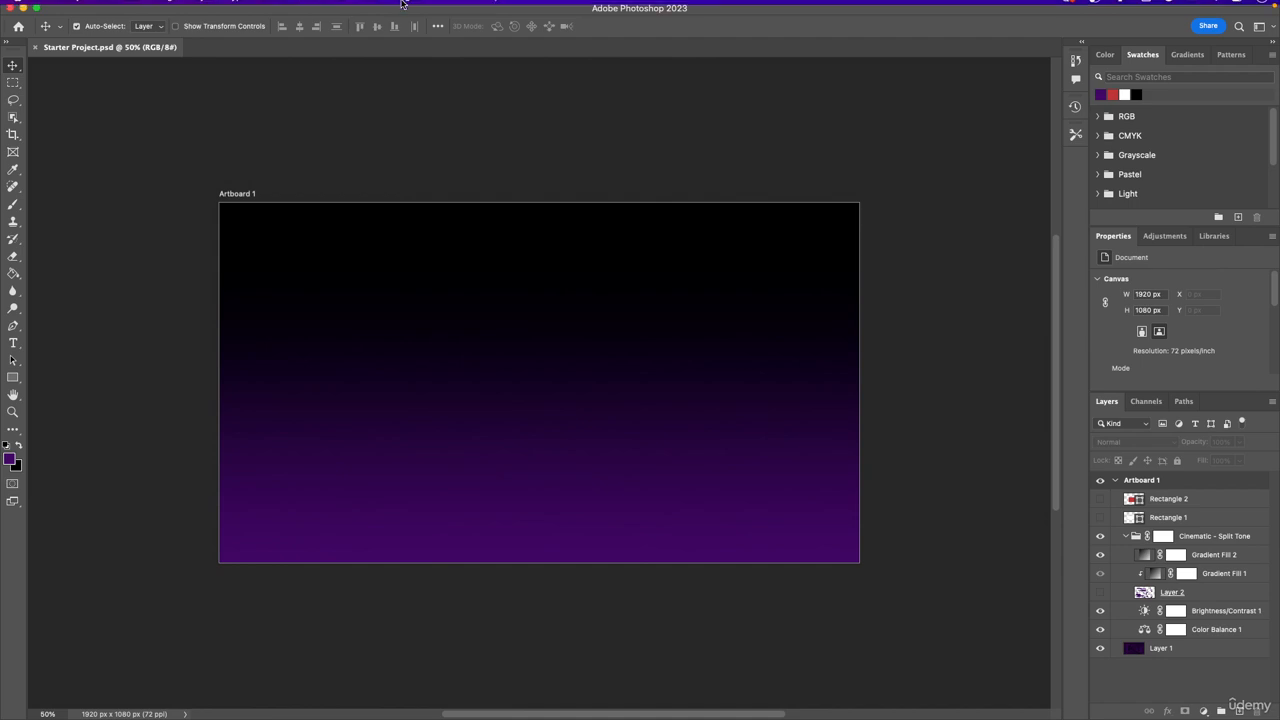
# Turn the Application Frame off and back on.
pyautogui.click(451, 9)
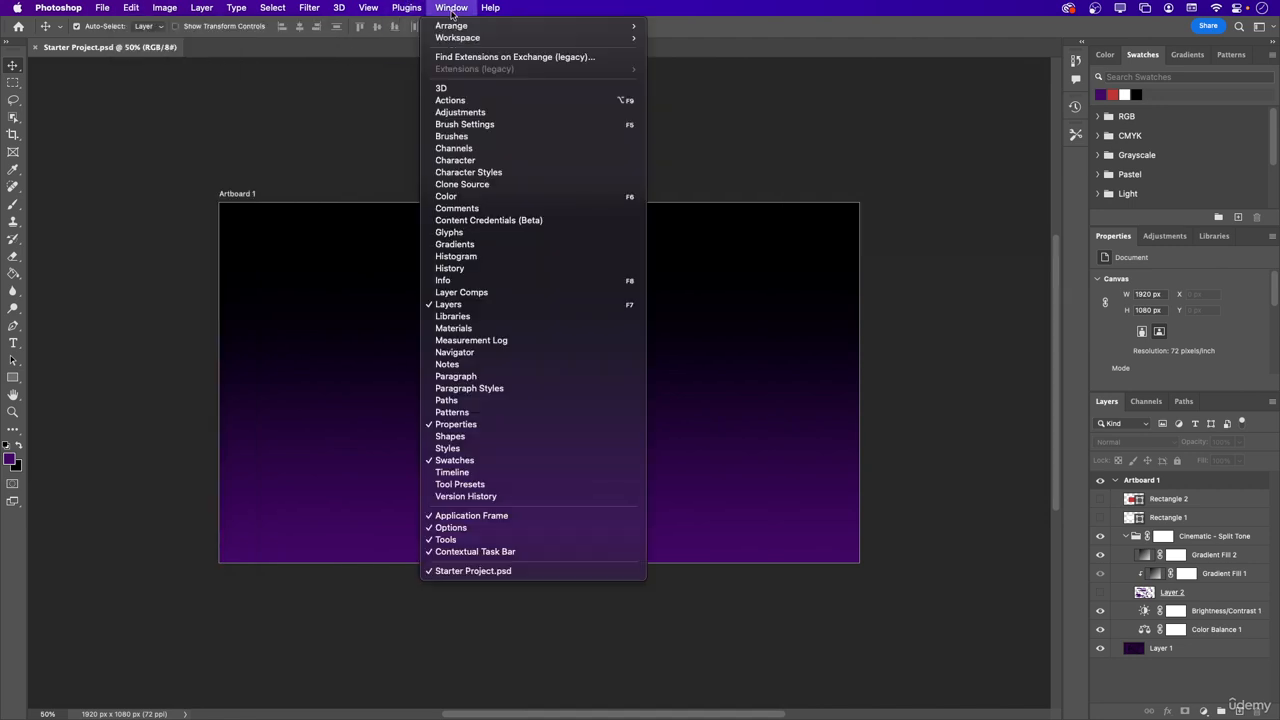
pyautogui.click(480, 516)
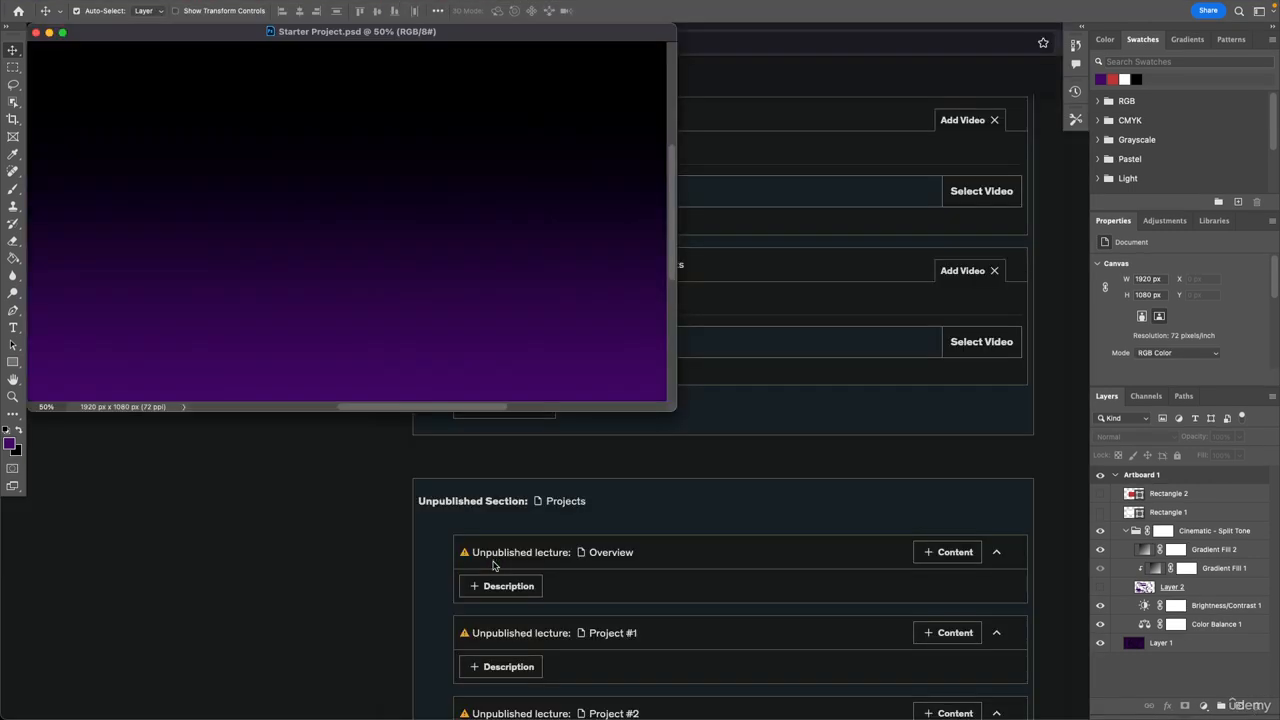
pyautogui.click(455, 8)
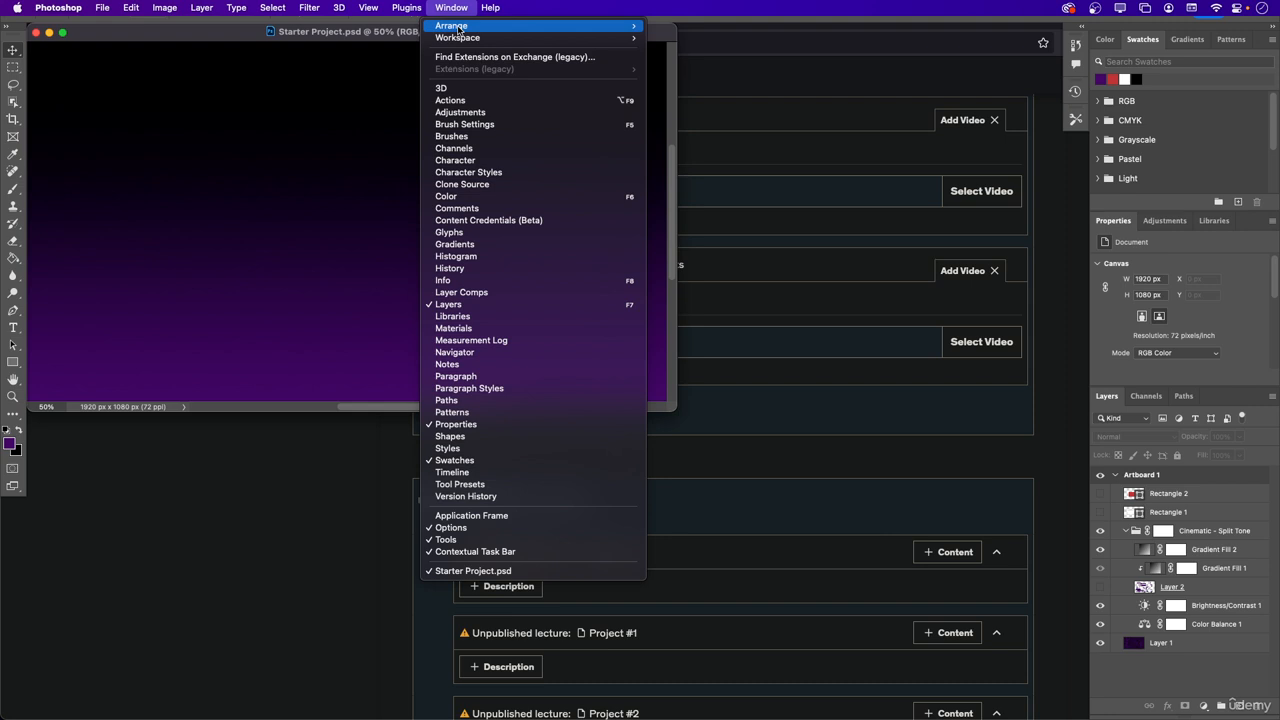
pyautogui.click(505, 516)
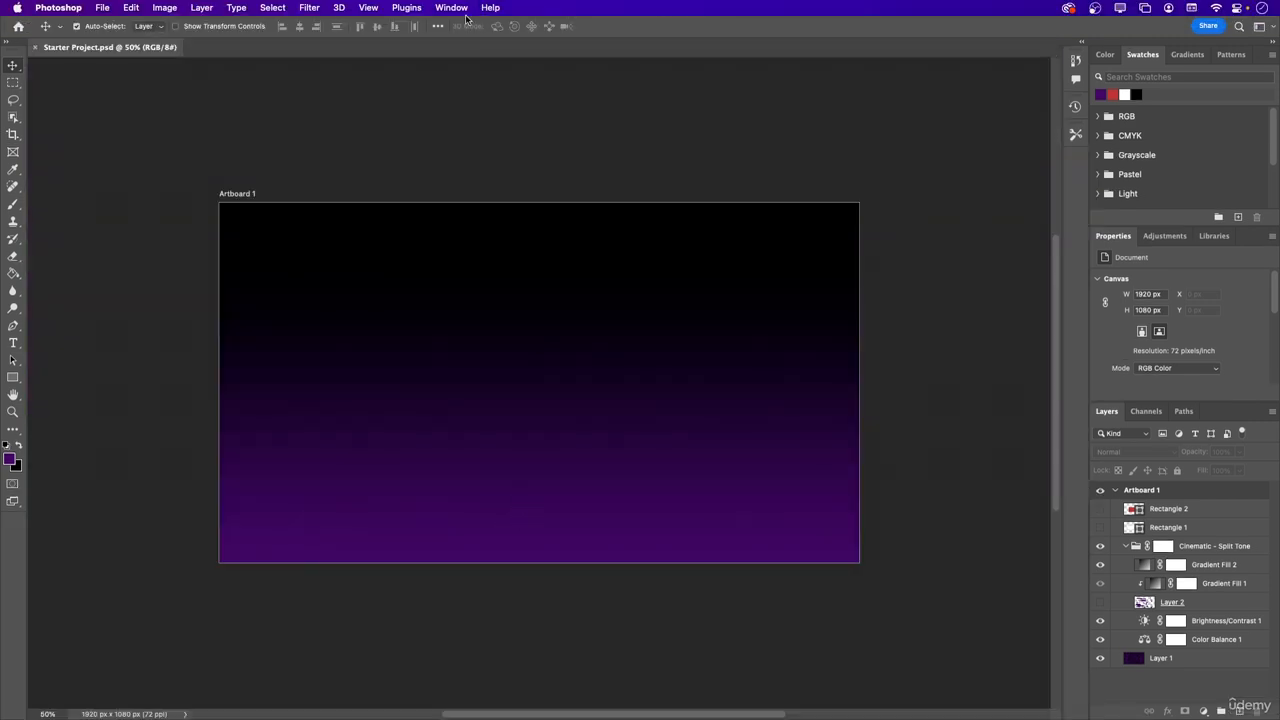
# Hide the Options bar and show it again.
pyautogui.click(452, 8)
pyautogui.click(506, 528)
pyautogui.click(455, 8)
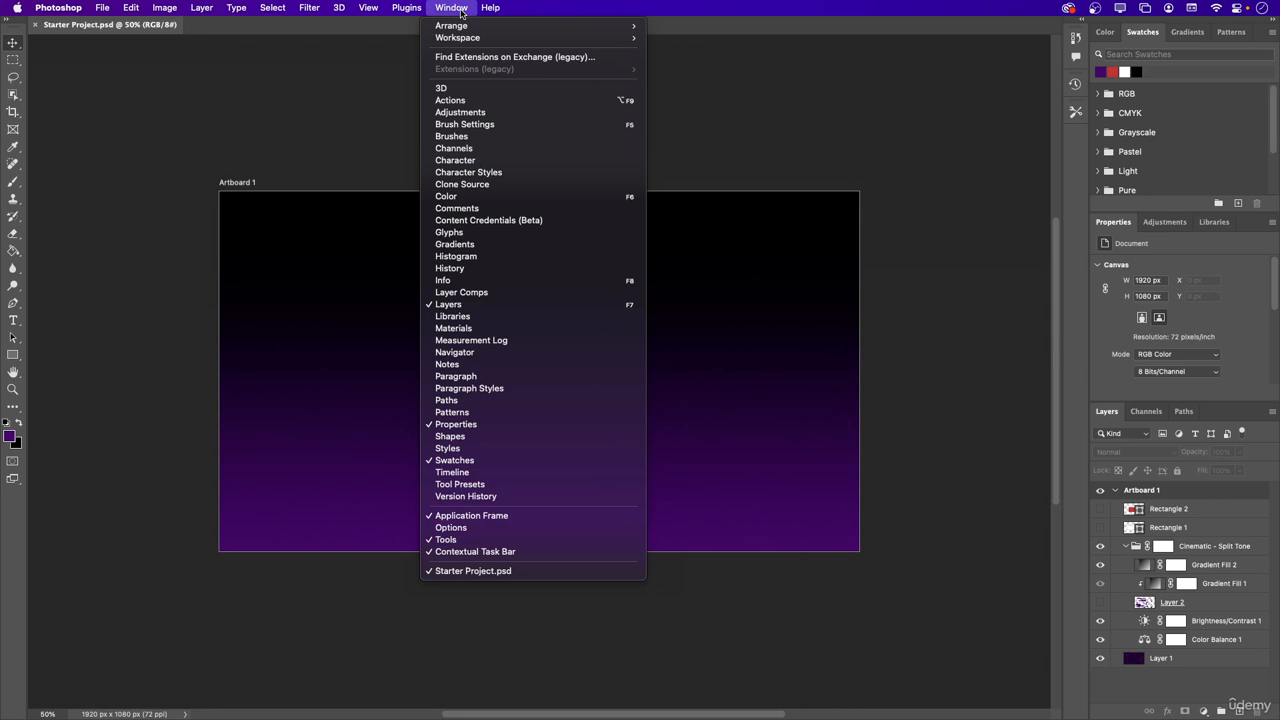
pyautogui.click(514, 535)
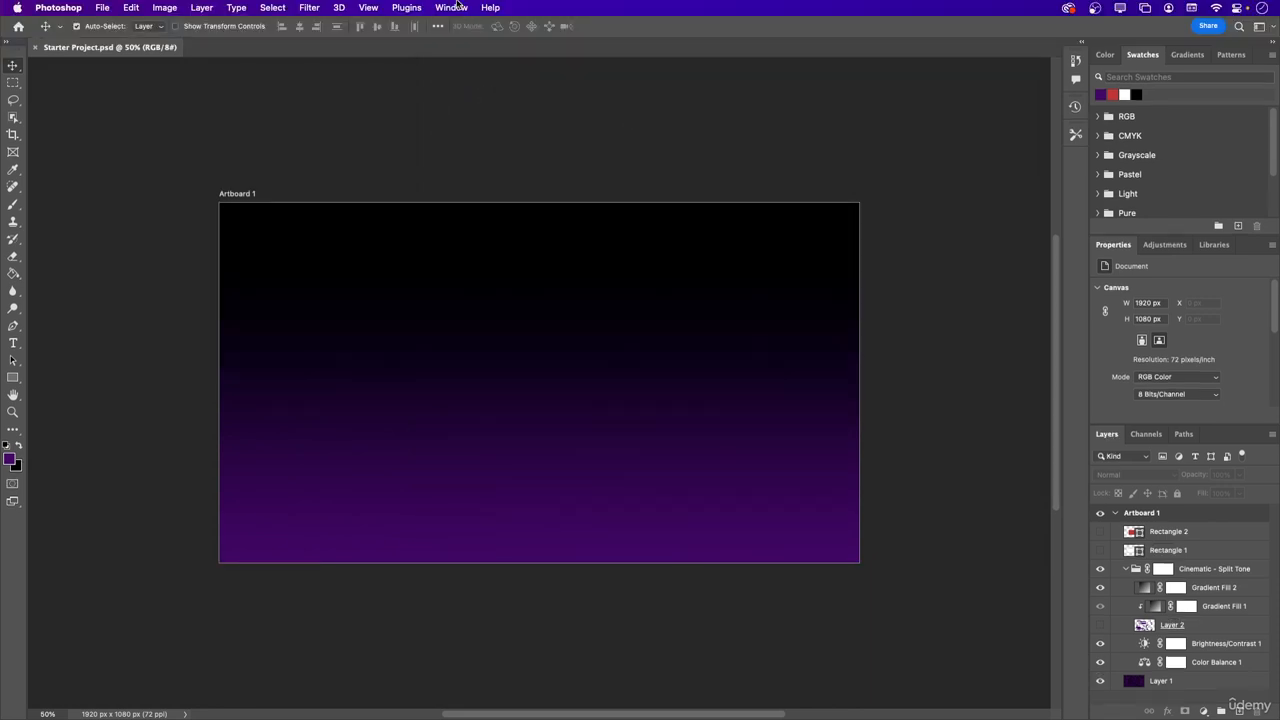
# Hide the Tools panel and show it again.
pyautogui.click(455, 8)
pyautogui.click(476, 540)
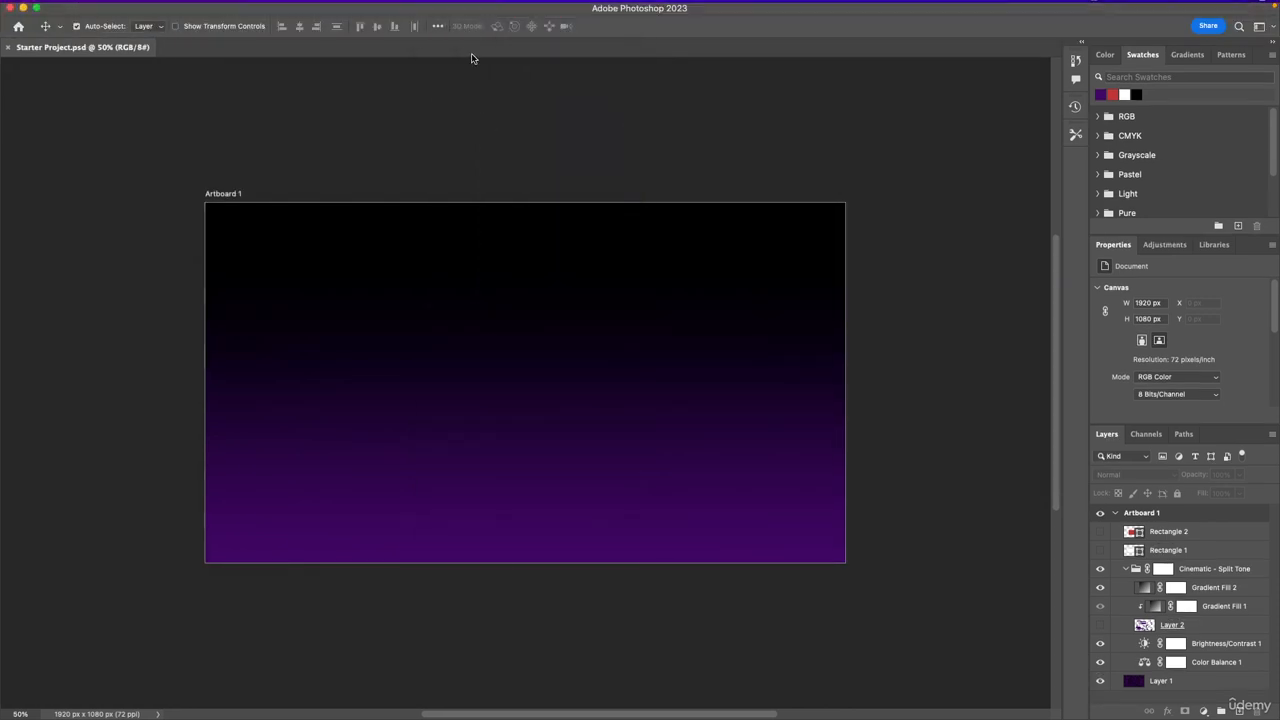
pyautogui.click(455, 5)
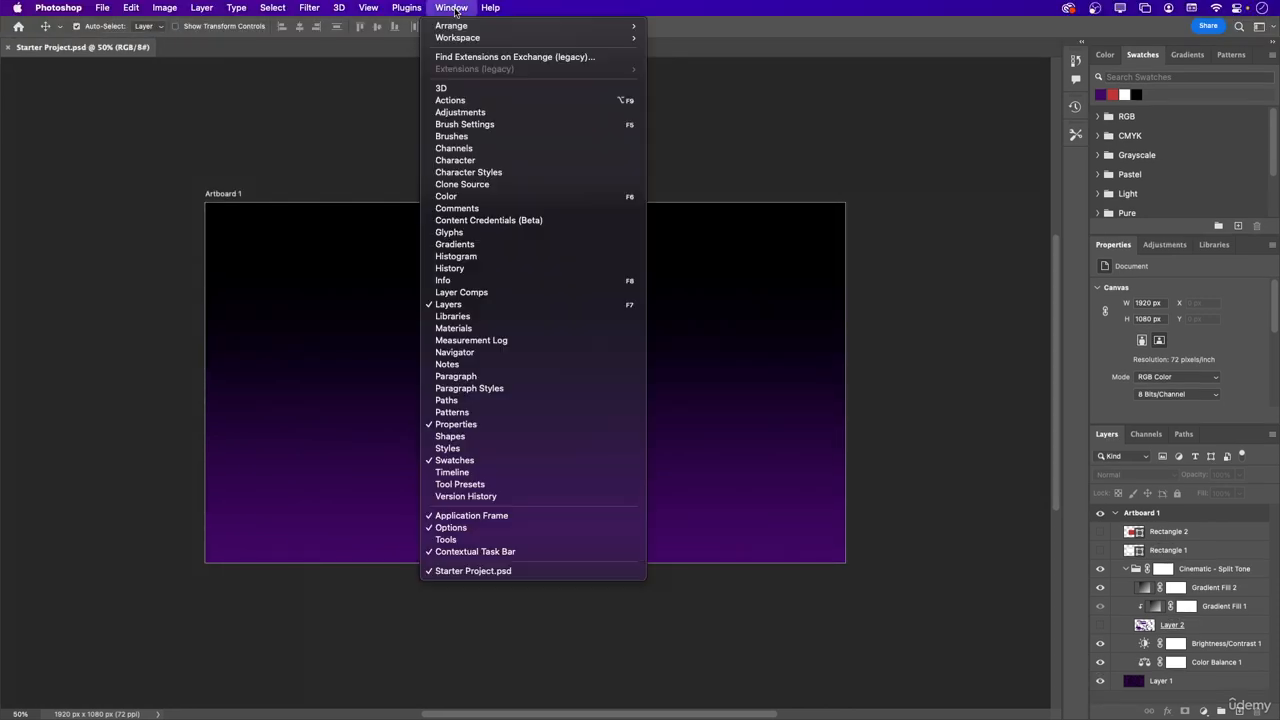
pyautogui.click(491, 541)
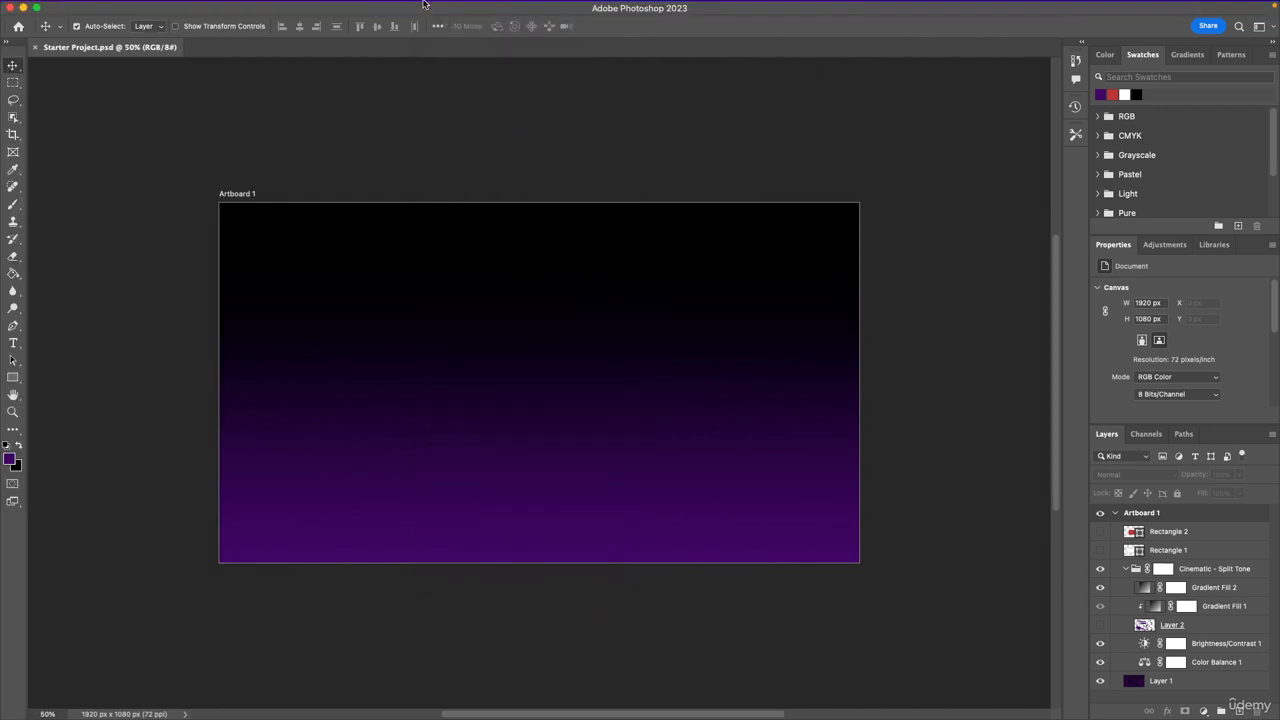
# Turn the Contextual Task Bar off and back on, and briefly hide all panels before restoring them.
pyautogui.click(450, 7)
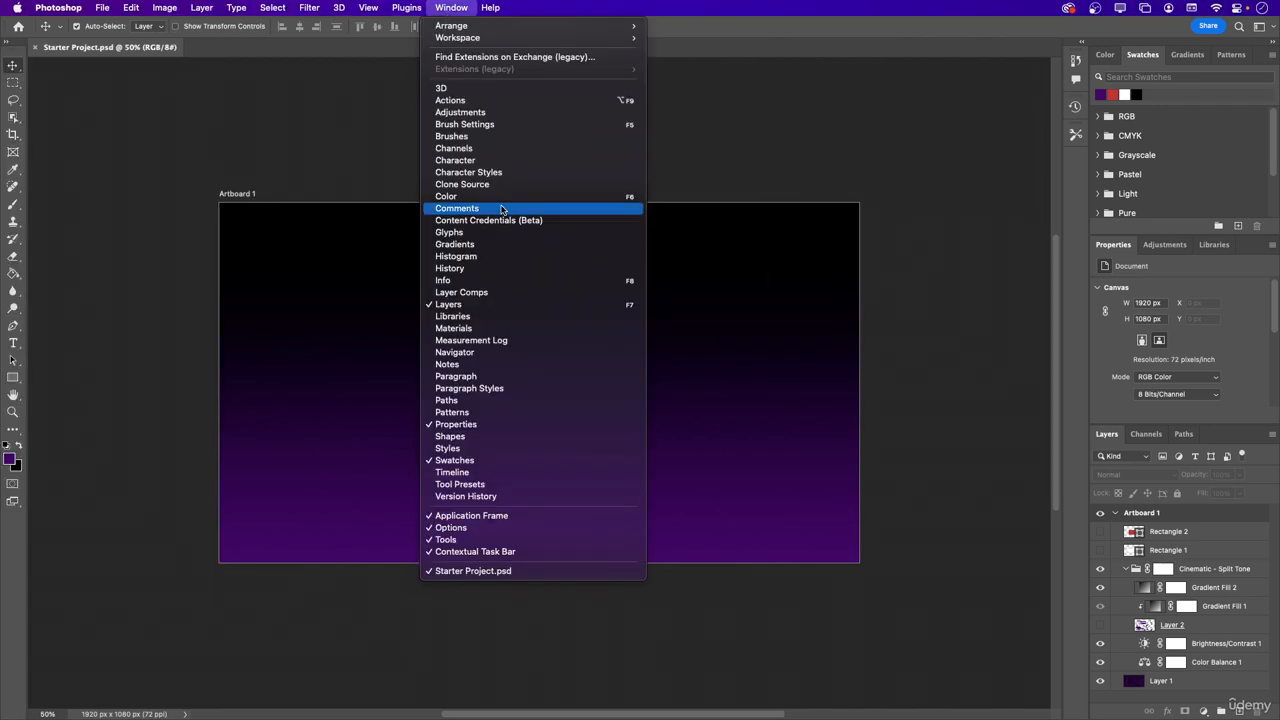
pyautogui.click(515, 555)
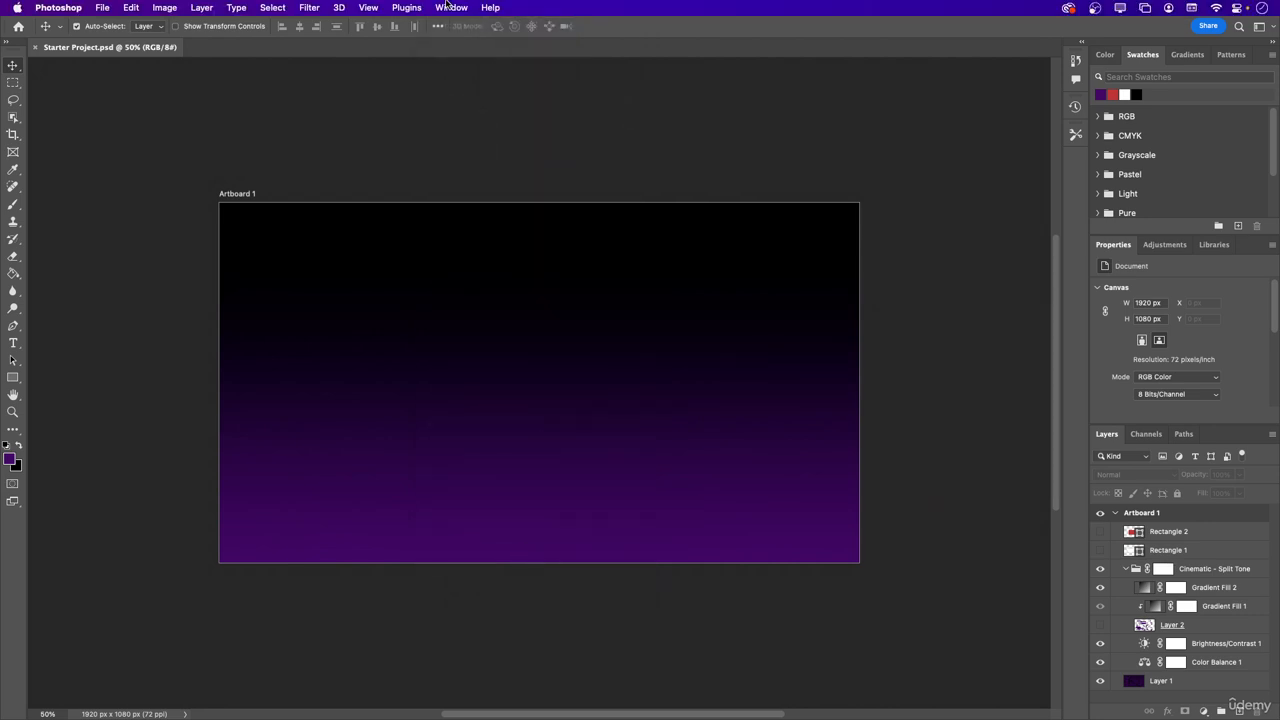
pyautogui.click(450, 7)
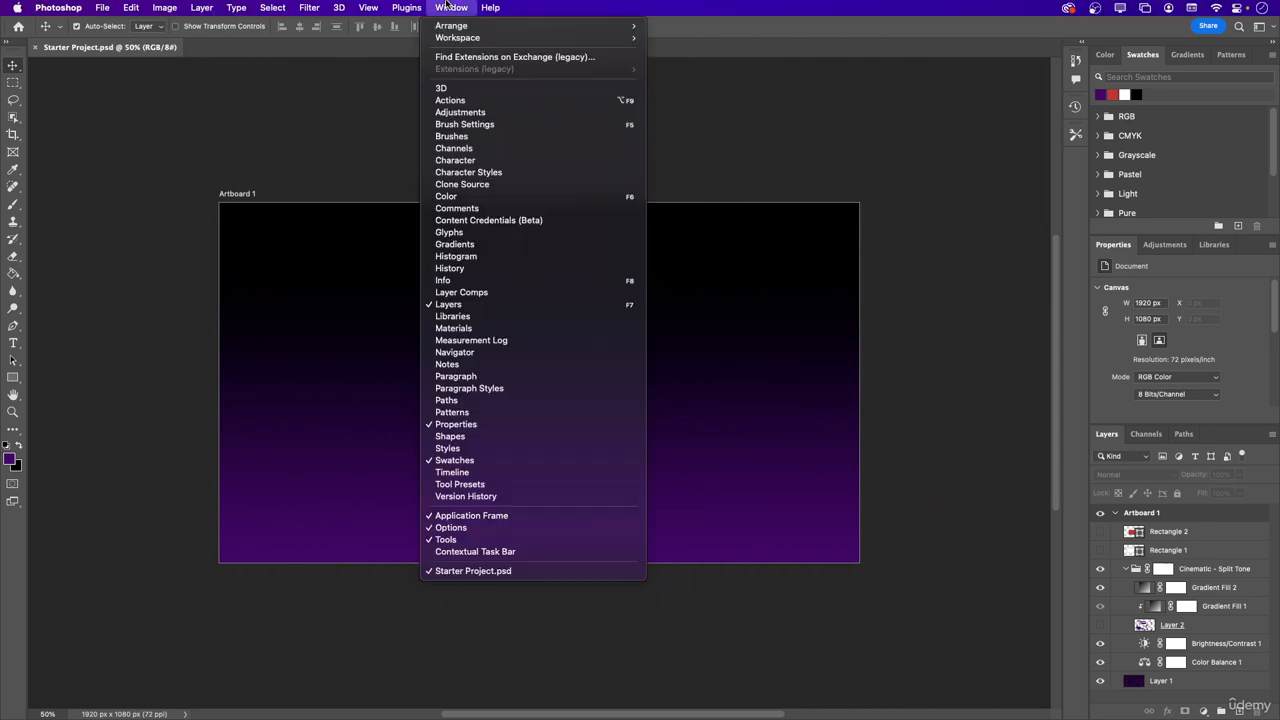
pyautogui.click(480, 551)
pyautogui.press('Tab')
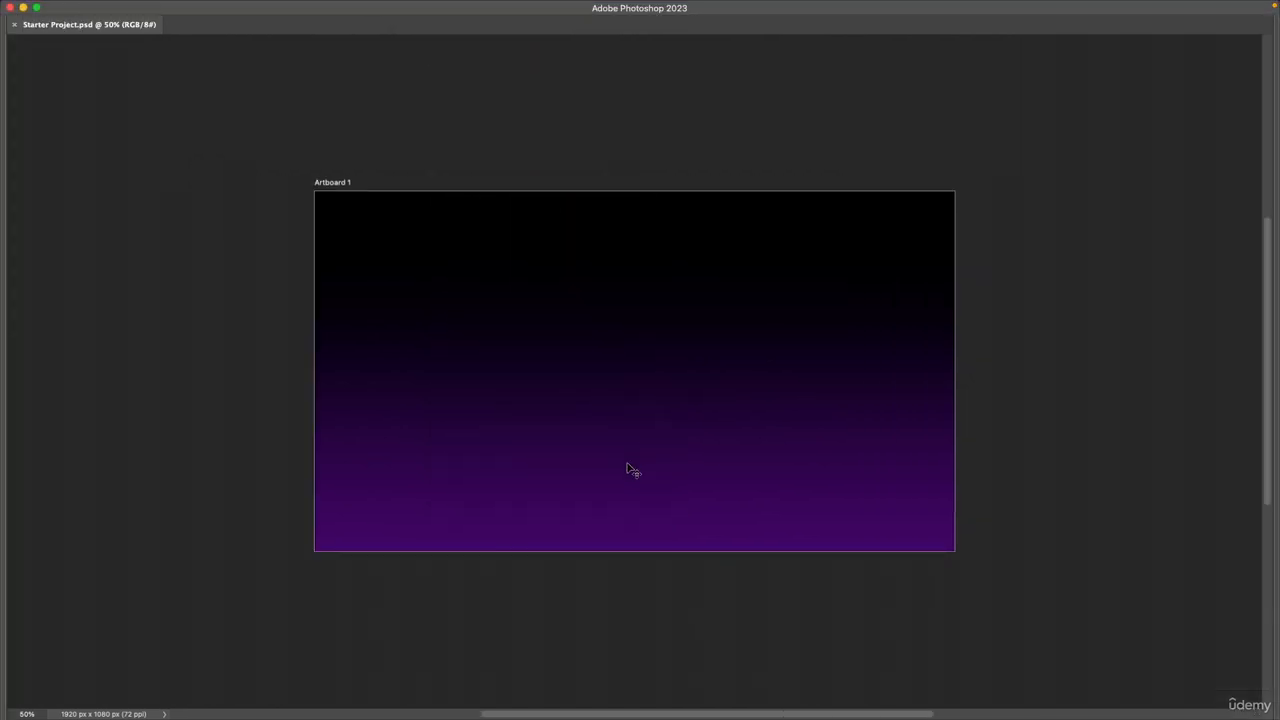
pyautogui.press('Tab')
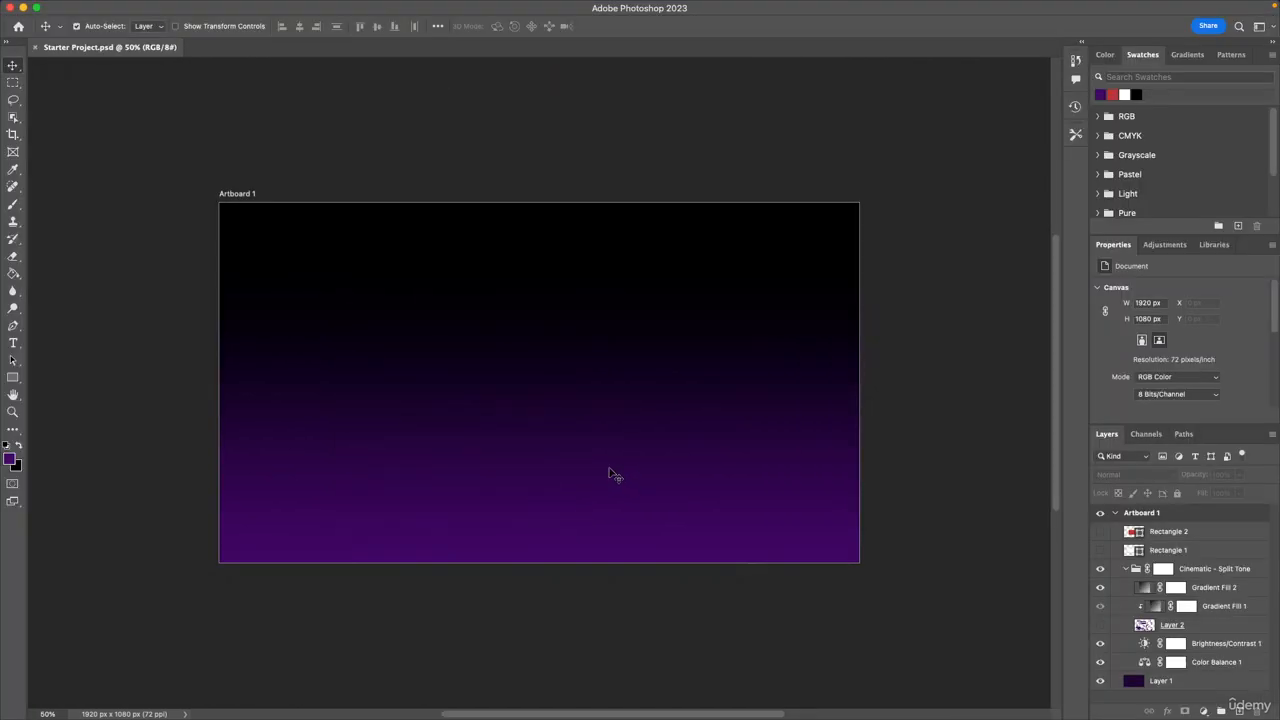